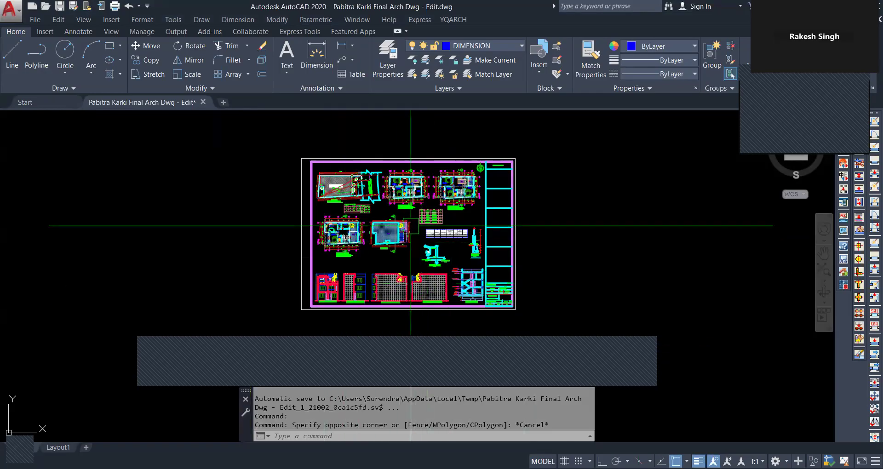
pyautogui.scroll(-4, 416, 236)
pyautogui.scroll(4, 421, 233)
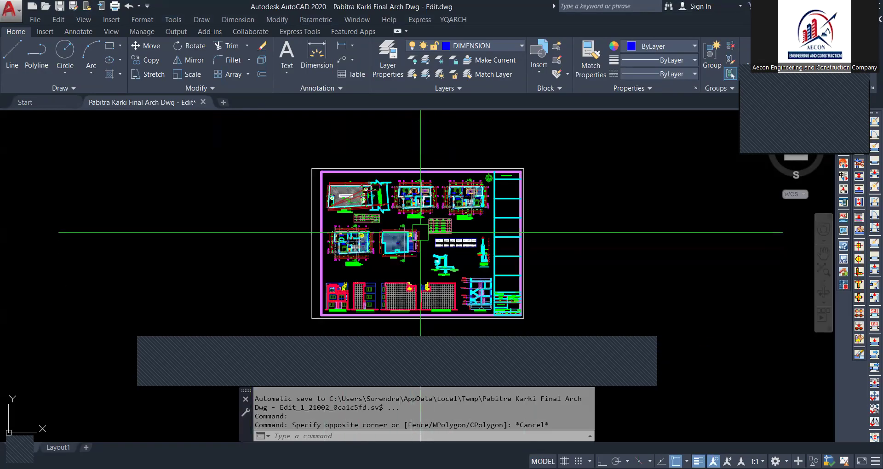
pyautogui.click(399, 243)
pyautogui.scroll(-2, 399, 243)
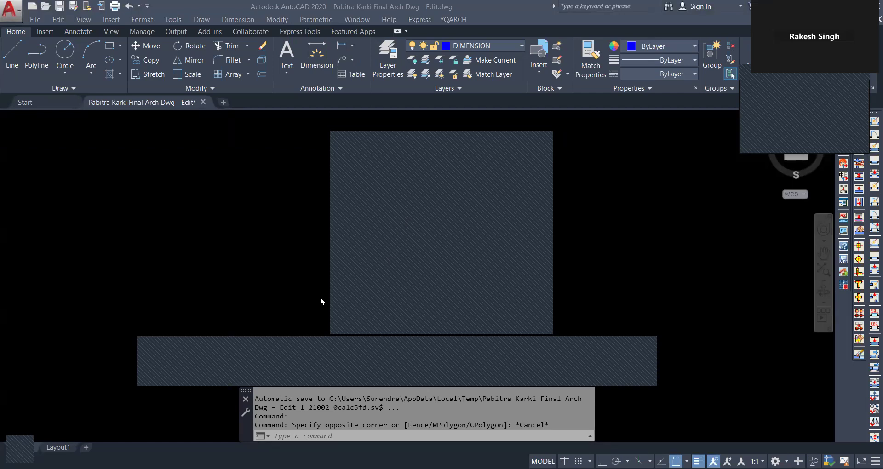
pyautogui.click(290, 293)
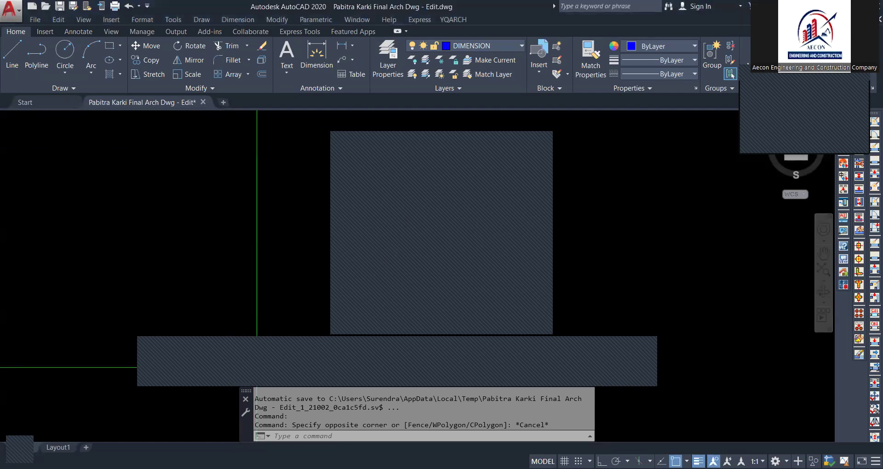
pyautogui.press('Escape')
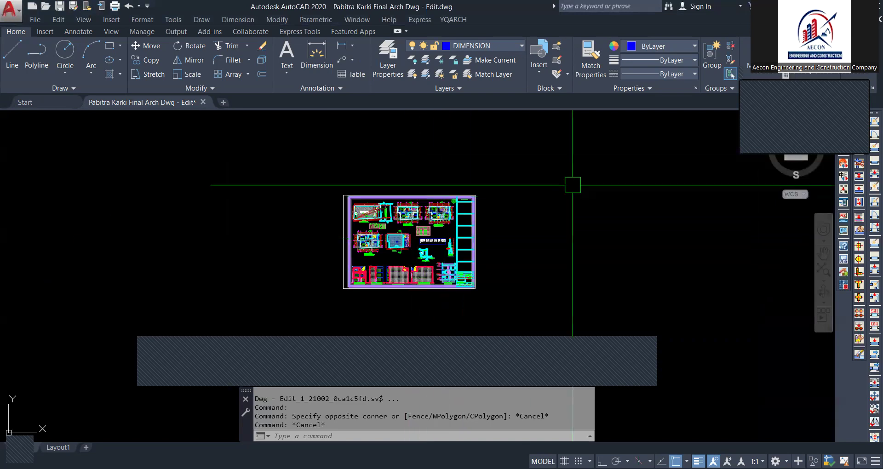
pyautogui.scroll(-2, 414, 207)
pyautogui.scroll(4, 390, 239)
pyautogui.scroll(1, 389, 239)
pyautogui.scroll(-4, 391, 239)
pyautogui.scroll(1, 388, 296)
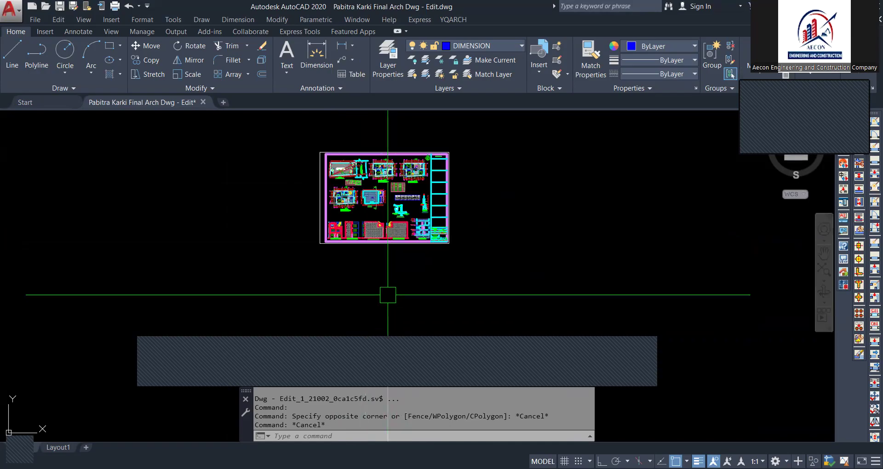
pyautogui.scroll(-3, 374, 268)
pyautogui.scroll(6, 374, 269)
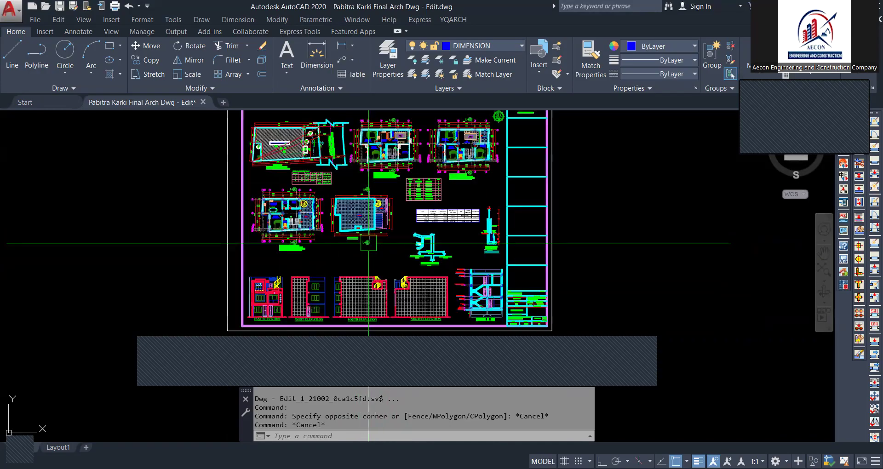
pyautogui.scroll(-3, 395, 272)
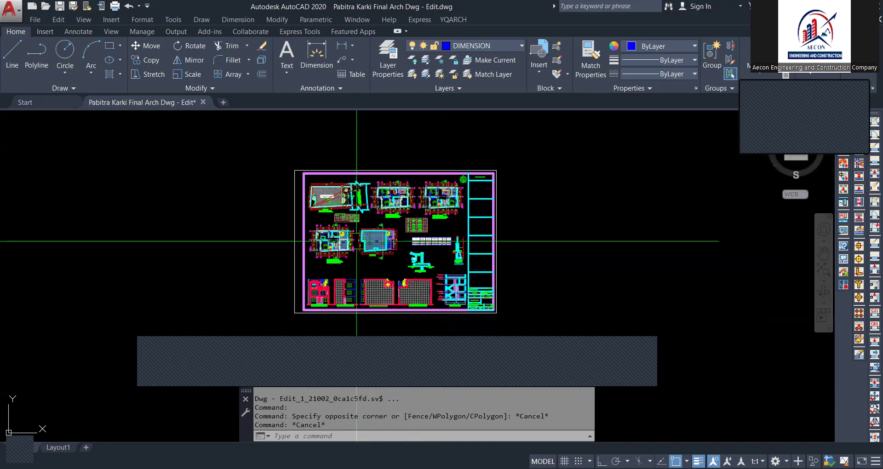
pyautogui.scroll(-3, 367, 247)
pyautogui.scroll(2, 366, 251)
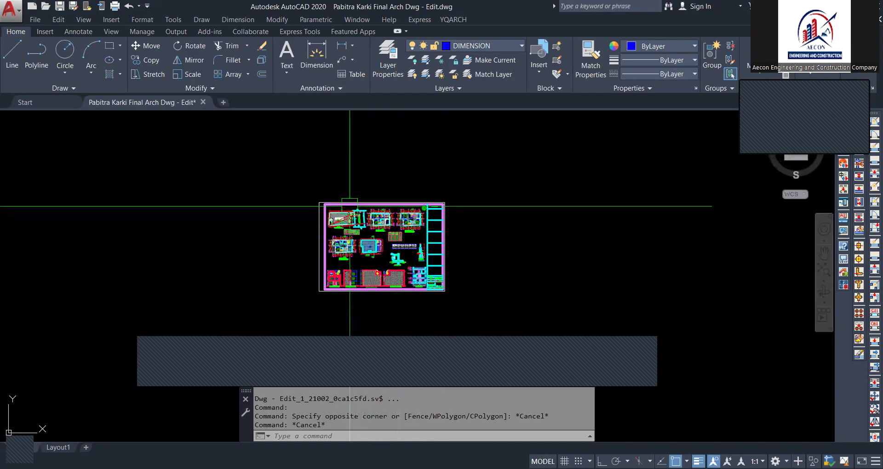
pyautogui.scroll(-3, 357, 211)
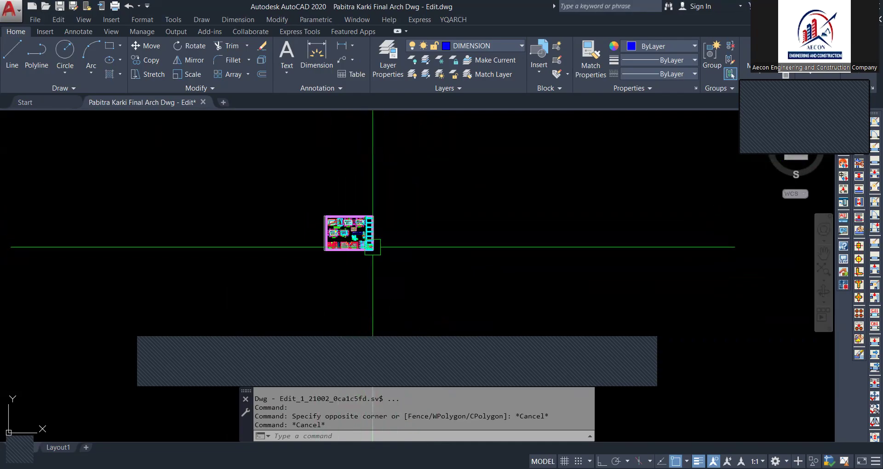
pyautogui.scroll(3, 343, 240)
pyautogui.scroll(-3, 344, 238)
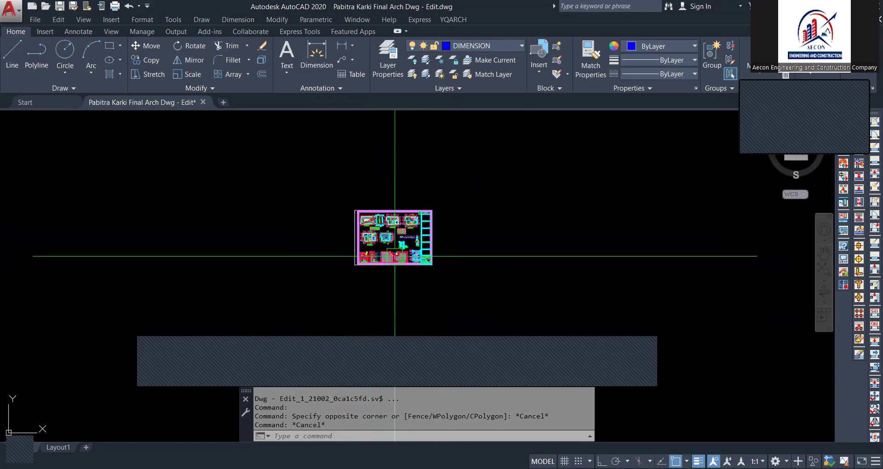
pyautogui.scroll(3, 356, 221)
pyautogui.scroll(-3, 363, 214)
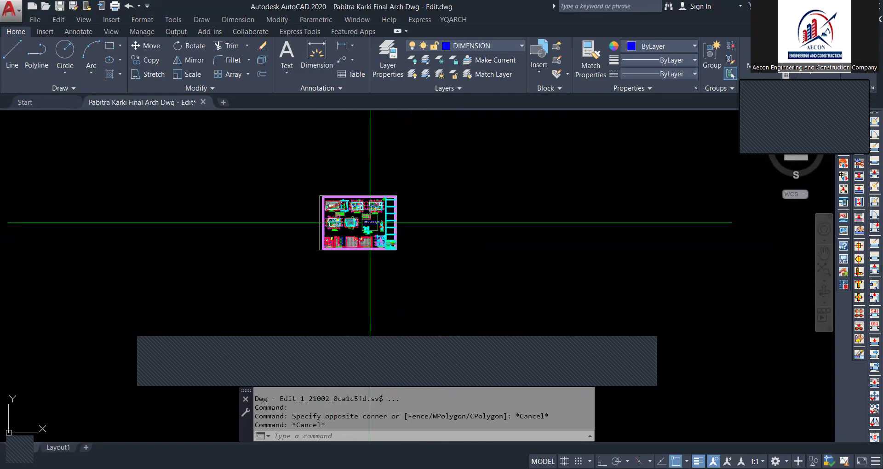
pyautogui.scroll(2, 366, 213)
pyautogui.scroll(-3, 395, 239)
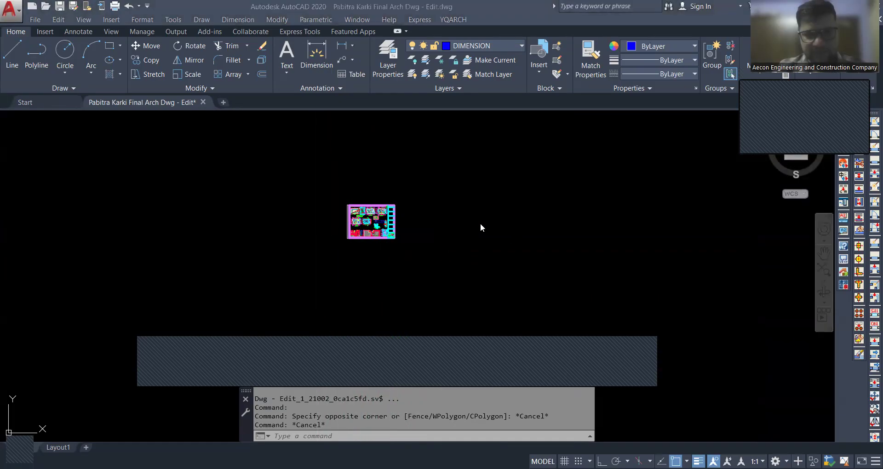
# Step: Paste the copied cadastral map image beside the architectural drawing sheet, with scale factor 1200 and rotation angle 0
pyautogui.hotkey('ctrl', 'v')
pyautogui.scroll(2, 448, 232)
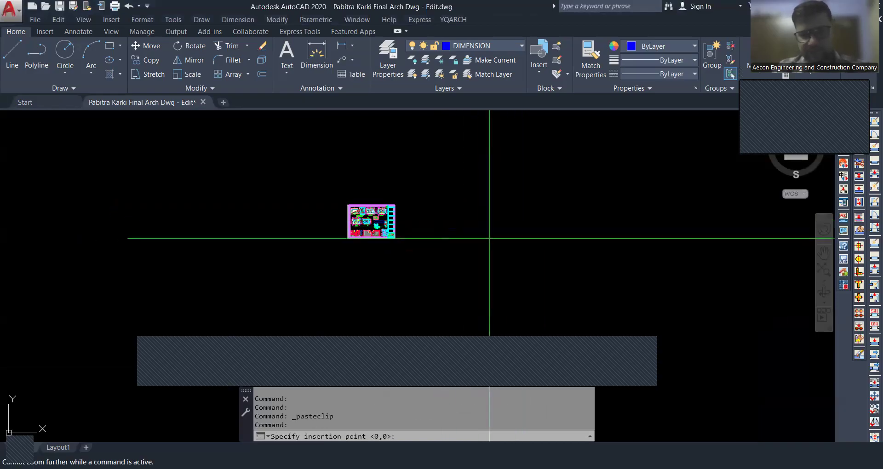
pyautogui.click(520, 207)
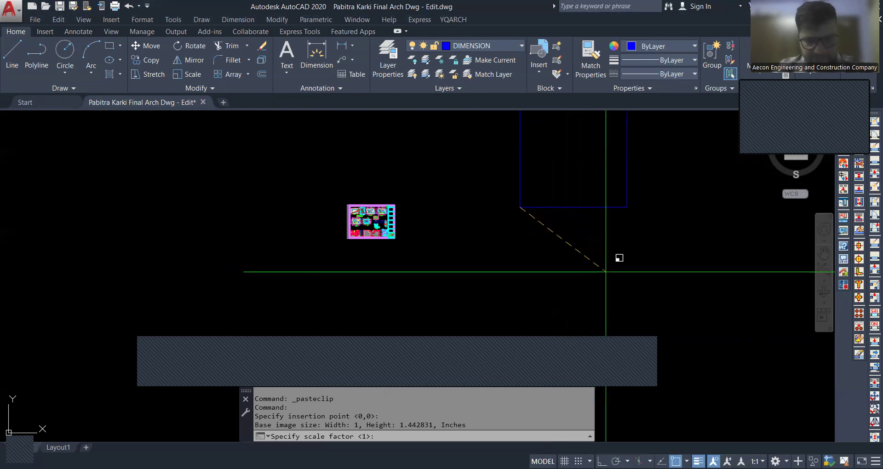
pyautogui.write('12')
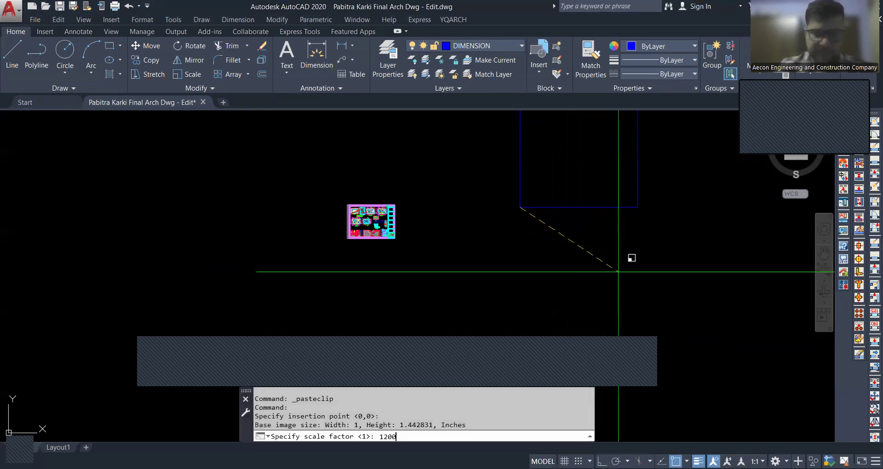
pyautogui.write('00')
pyautogui.press('Return')
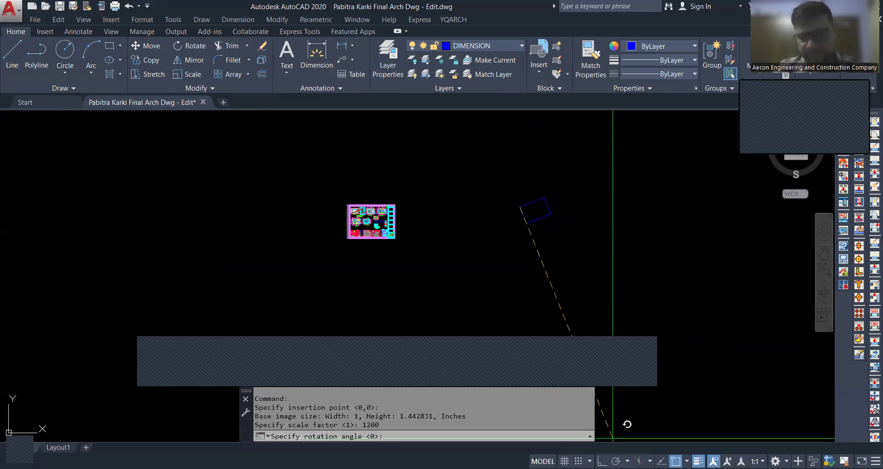
pyautogui.press('Return')
pyautogui.scroll(6, 533, 189)
pyautogui.press('Escape')
pyautogui.scroll(-3, 466, 222)
pyautogui.scroll(3, 466, 222)
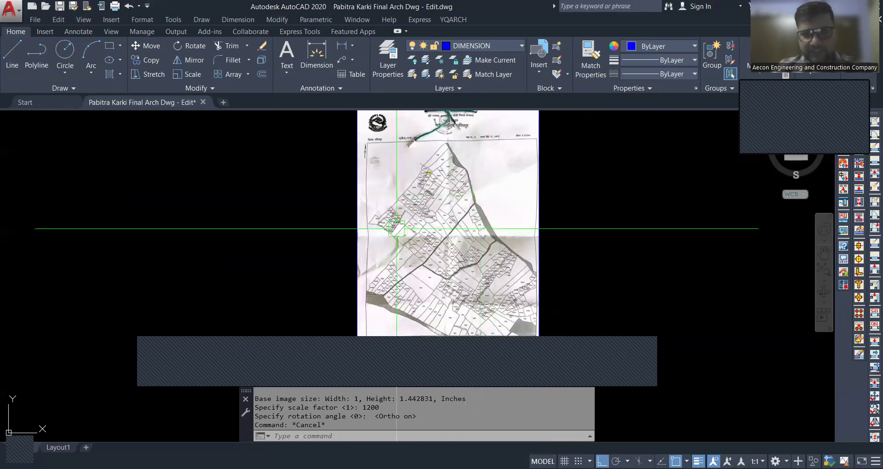
# Step: Examine the plots and parcel numbers in the upper part of the cadastral map, around the yellow-marked plot
pyautogui.scroll(-2, 444, 240)
pyautogui.scroll(2, 430, 280)
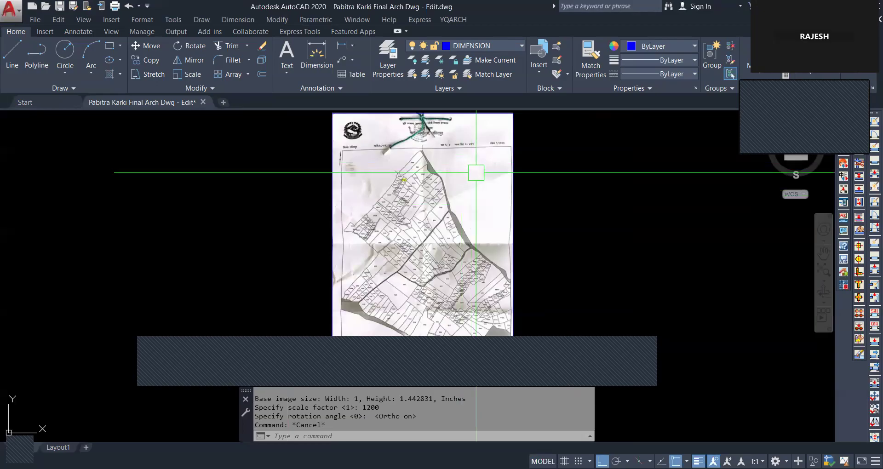
pyautogui.scroll(-2, 467, 181)
pyautogui.scroll(2, 440, 133)
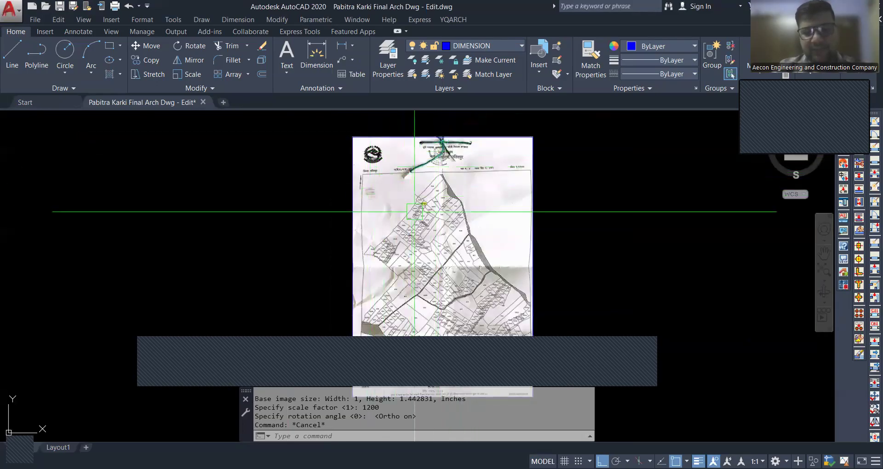
pyautogui.scroll(3, 419, 249)
pyautogui.scroll(4, 462, 206)
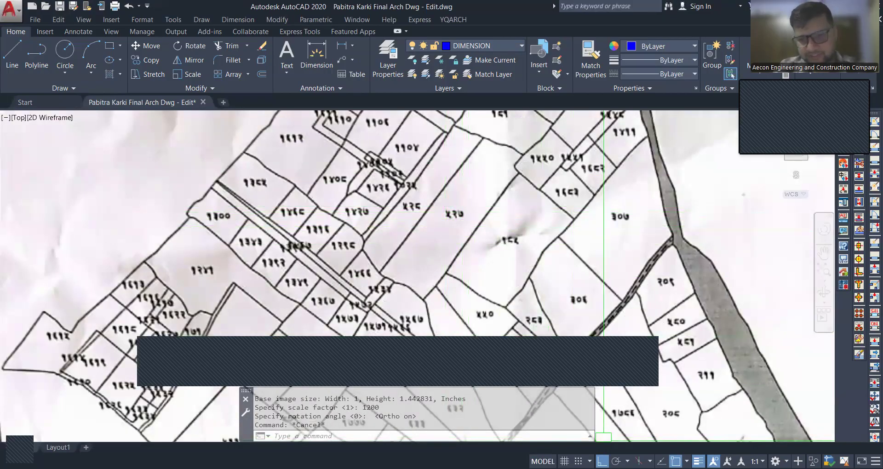
pyautogui.scroll(-4, 462, 208)
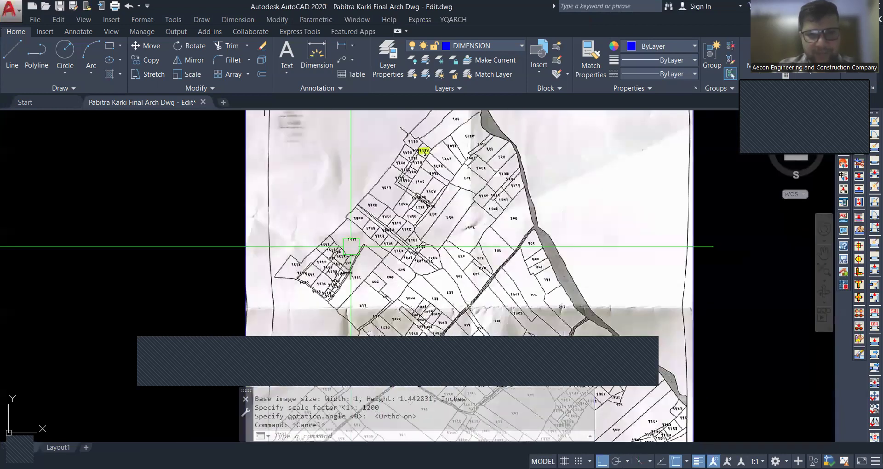
pyautogui.scroll(-2, 368, 276)
pyautogui.scroll(4, 447, 292)
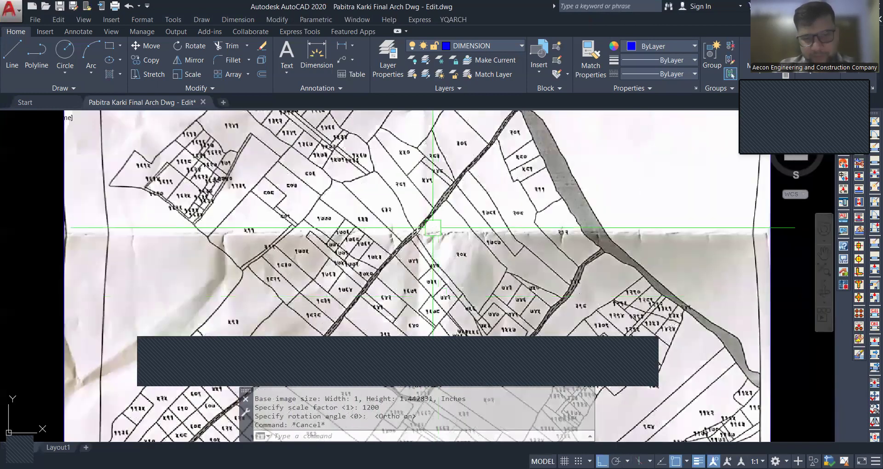
# Step: Examine the roads, plot boundaries and parcel numbers across the middle and lower parts of the cadastral map
pyautogui.scroll(-2, 432, 227)
pyautogui.scroll(2, 451, 245)
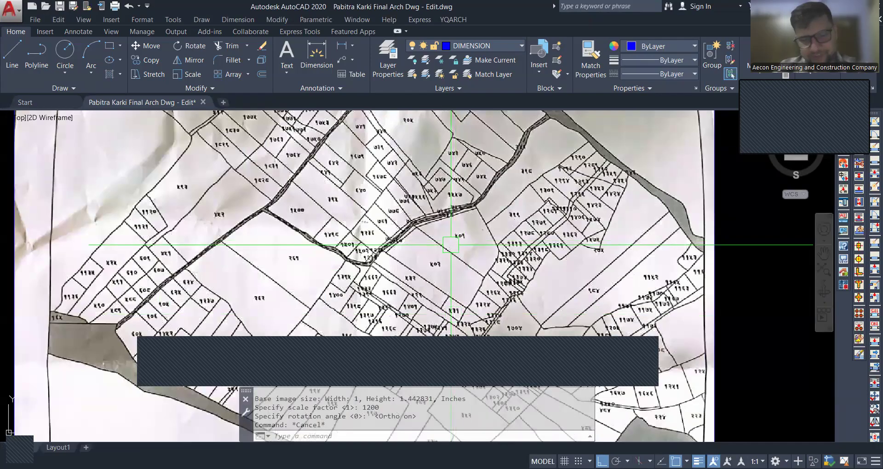
pyautogui.scroll(-3, 451, 244)
pyautogui.scroll(2, 372, 276)
pyautogui.scroll(-2, 373, 276)
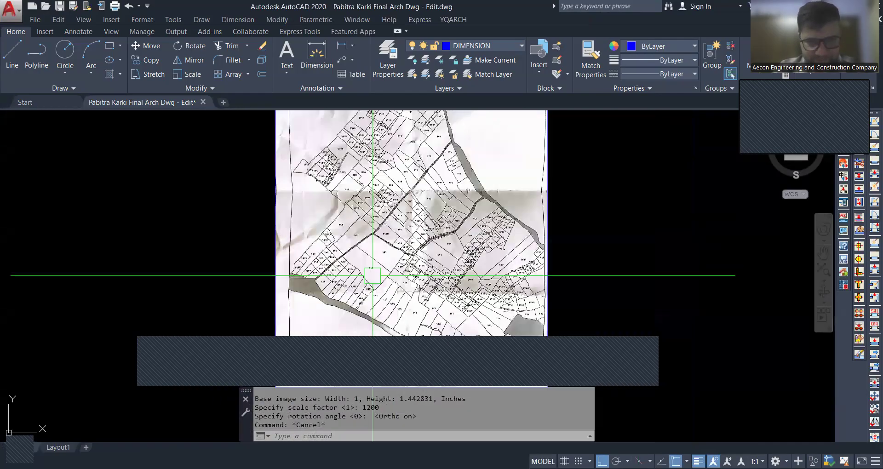
pyautogui.scroll(4, 372, 276)
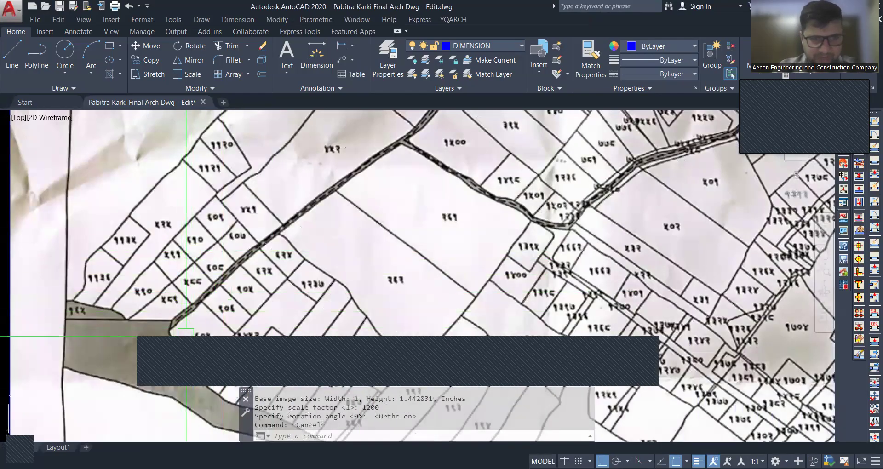
pyautogui.scroll(-2, 445, 250)
pyautogui.scroll(-2, 420, 275)
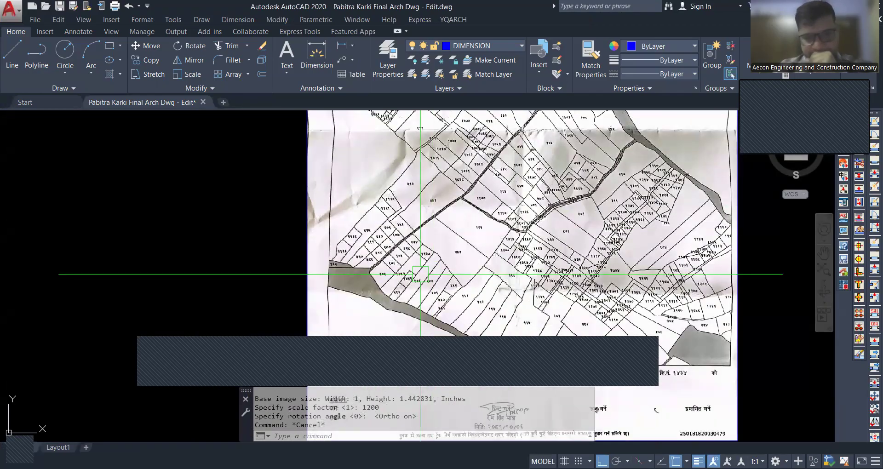
pyautogui.scroll(-2, 391, 260)
pyautogui.scroll(4, 561, 243)
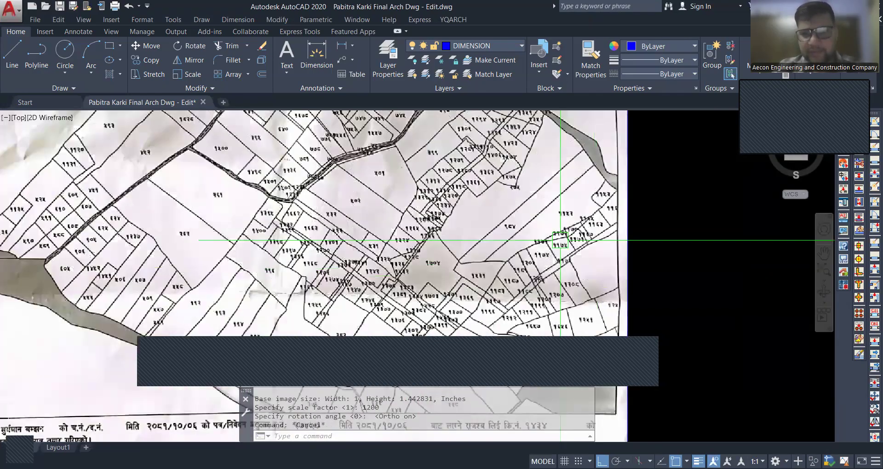
pyautogui.scroll(-4, 418, 239)
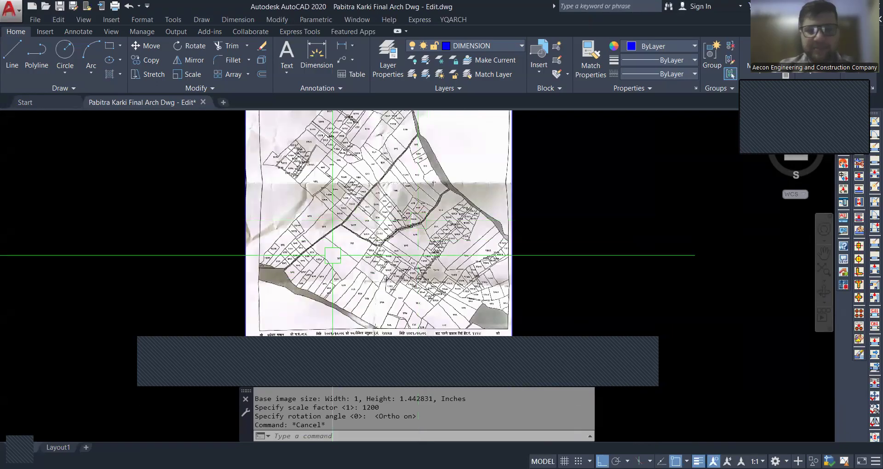
pyautogui.scroll(-4, 407, 290)
pyautogui.scroll(4, 401, 216)
pyautogui.scroll(-4, 425, 196)
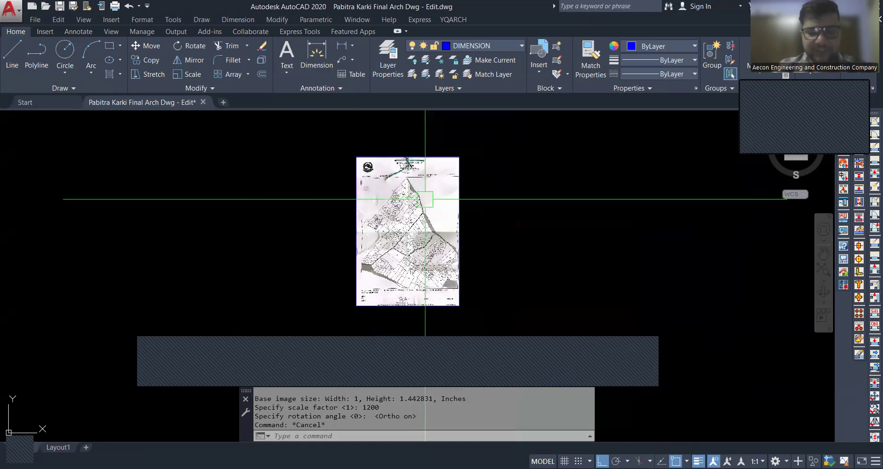
# Step: Examine the cadastral map's header, including the survey office title, district, ward number, sheet number and scale
pyautogui.scroll(6, 423, 190)
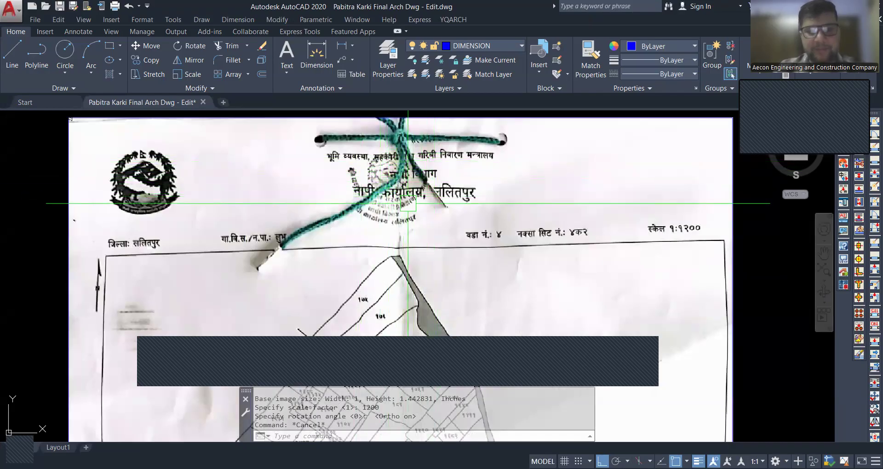
pyautogui.scroll(-1, 391, 175)
pyautogui.scroll(4, 313, 239)
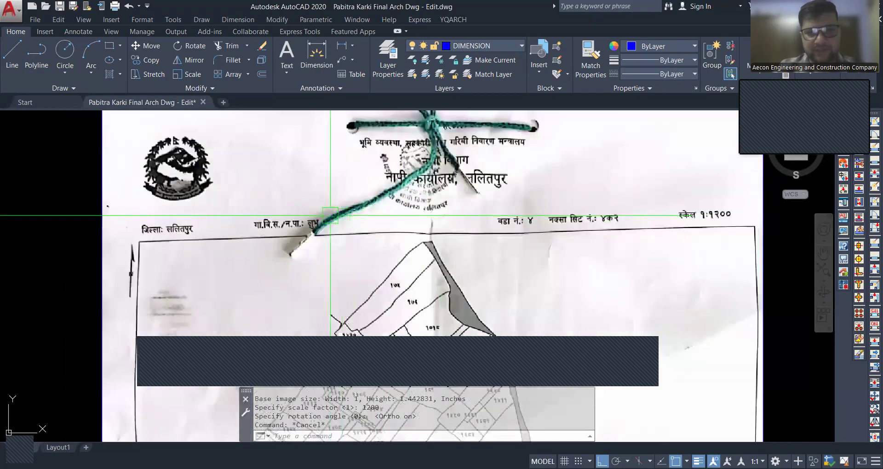
pyautogui.scroll(-4, 311, 244)
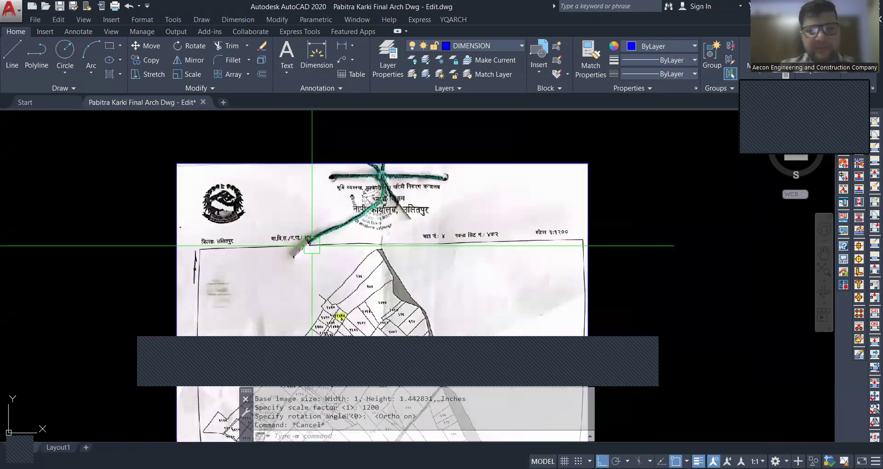
pyautogui.scroll(4, 388, 229)
pyautogui.scroll(-4, 422, 192)
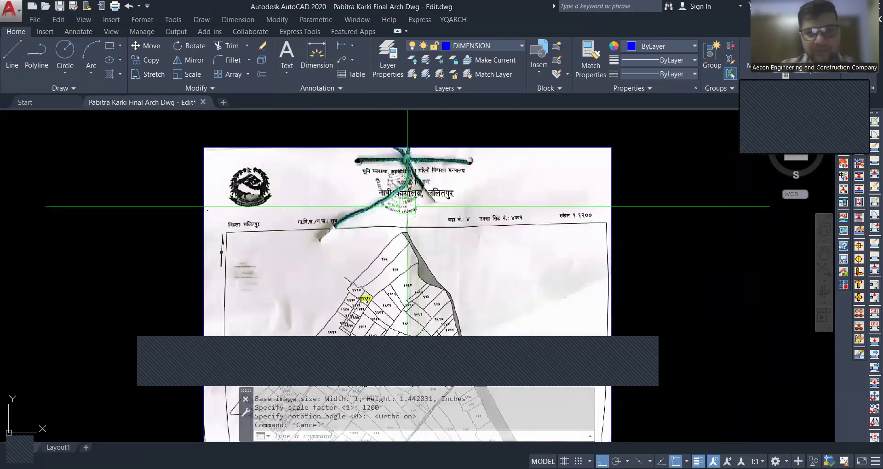
pyautogui.scroll(-4, 395, 220)
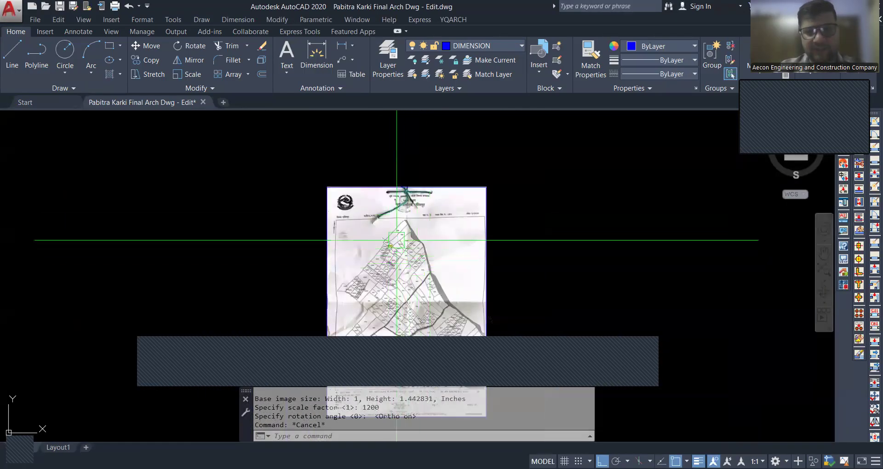
pyautogui.scroll(4, 408, 205)
pyautogui.scroll(5, 410, 201)
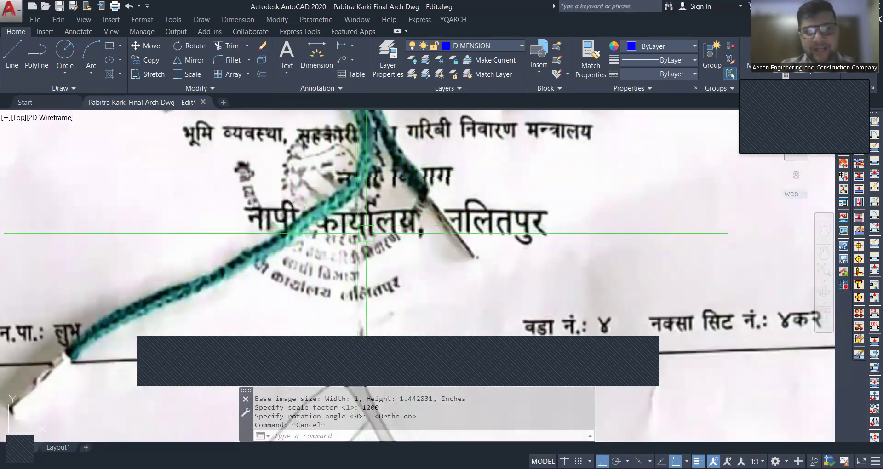
# Step: Examine the cadastral map's header again, including the ward number, sheet number and scale, together with the topmost plots
pyautogui.scroll(-5, 358, 233)
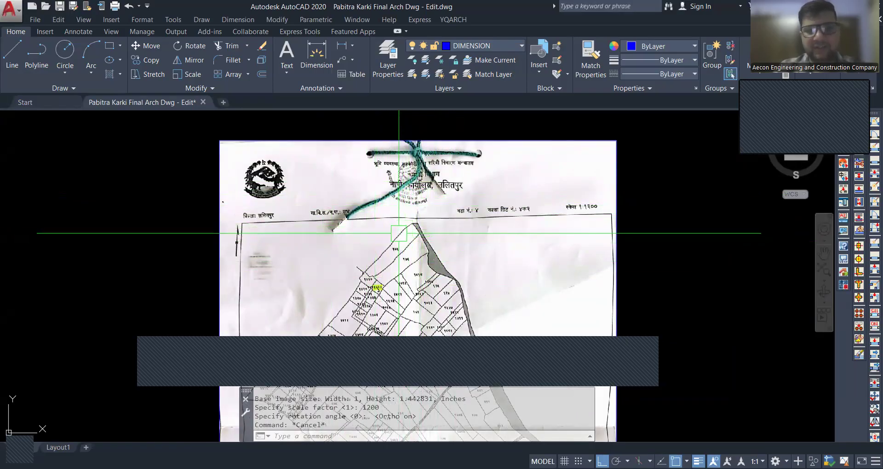
pyautogui.scroll(-4, 387, 206)
pyautogui.scroll(5, 395, 233)
pyautogui.scroll(-2, 398, 250)
pyautogui.scroll(4, 399, 151)
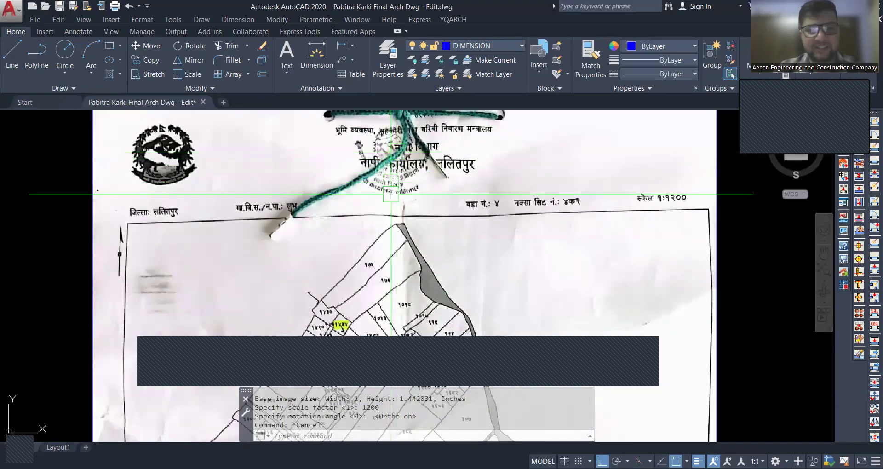
pyautogui.scroll(-2, 392, 193)
pyautogui.scroll(4, 406, 165)
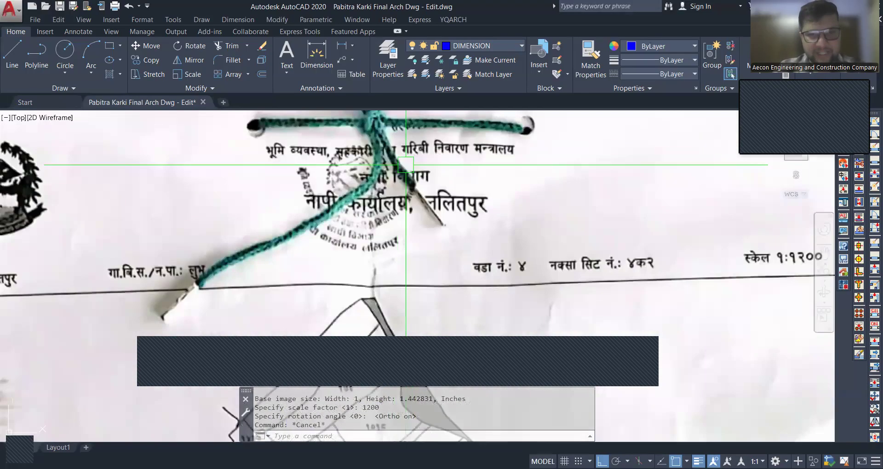
pyautogui.scroll(-7, 424, 171)
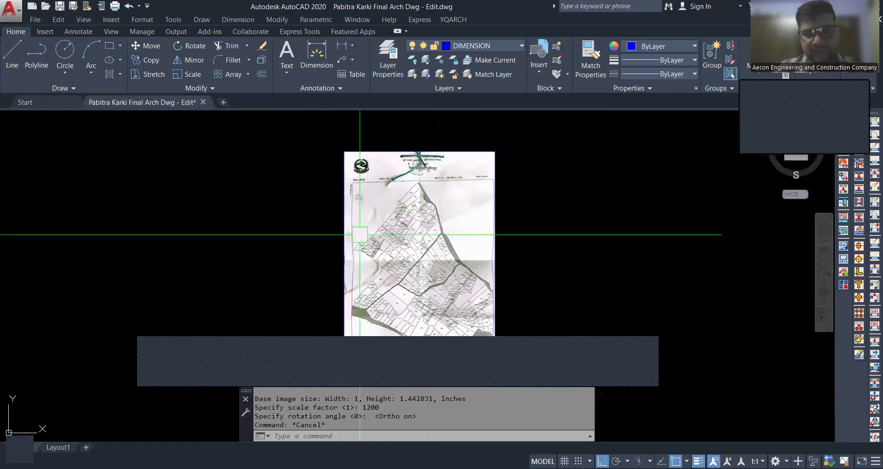
# Step: Examine the yellow-marked plot and the neighbouring parcels between it and the fold across the map
pyautogui.scroll(4, 442, 249)
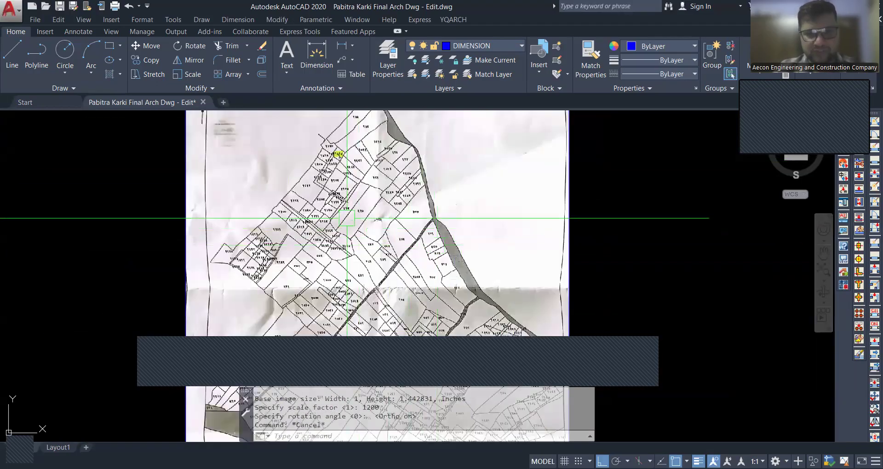
pyautogui.scroll(6, 346, 159)
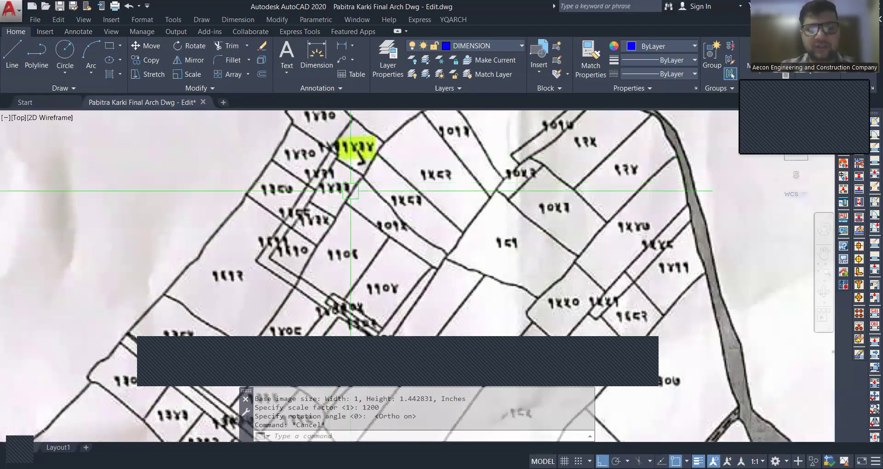
pyautogui.scroll(-10, 388, 181)
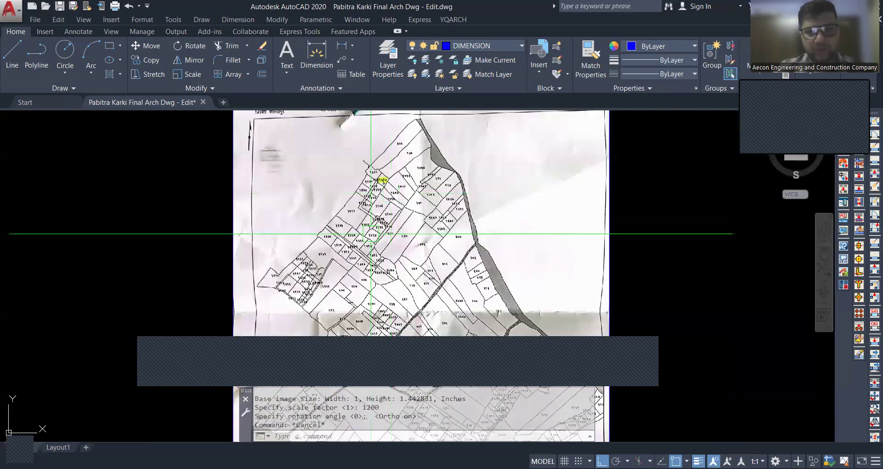
pyautogui.scroll(4, 381, 221)
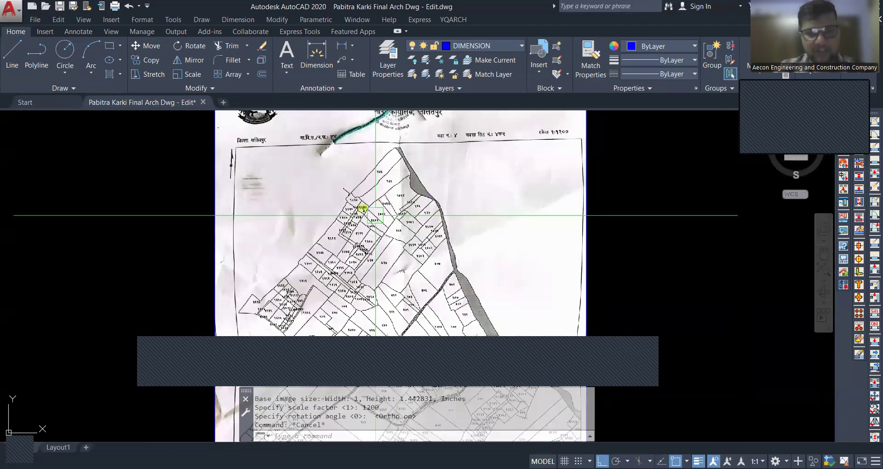
pyautogui.scroll(3, 372, 293)
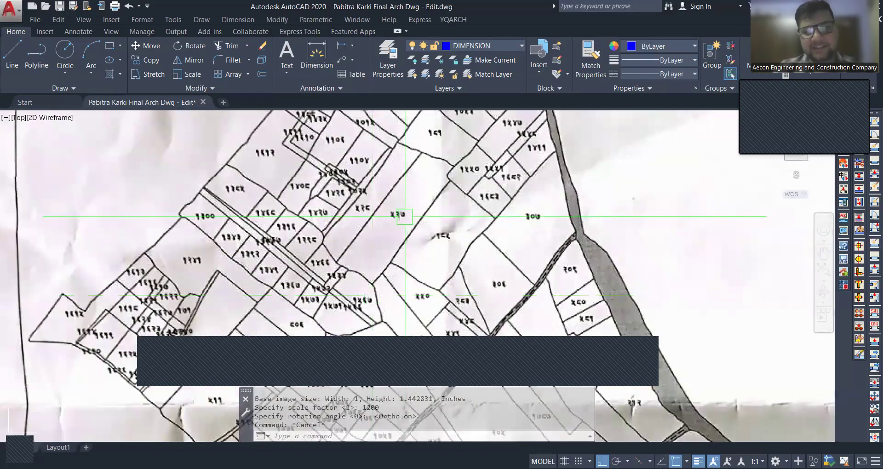
pyautogui.scroll(-5, 404, 161)
pyautogui.scroll(5, 432, 318)
pyautogui.scroll(-5, 321, 164)
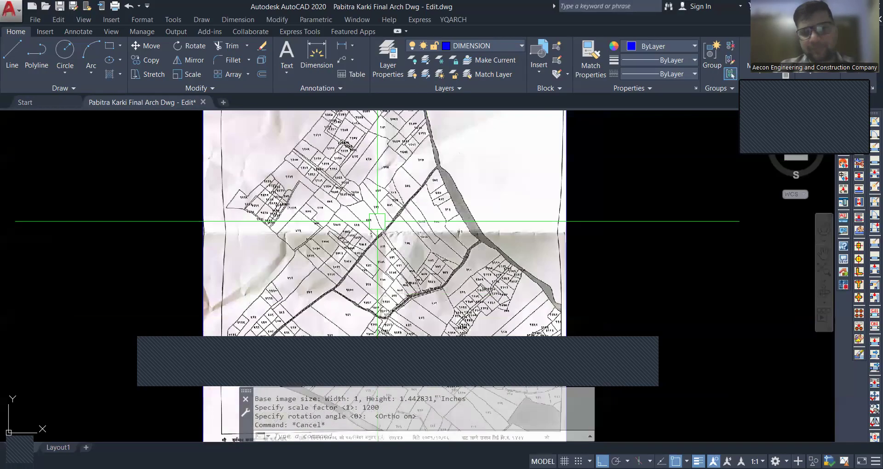
# Step: Examine the branching road through the map's middle and the parcels along it down to the lower-left shaded area
pyautogui.scroll(6, 325, 240)
pyautogui.scroll(2, 377, 363)
pyautogui.scroll(-2, 463, 208)
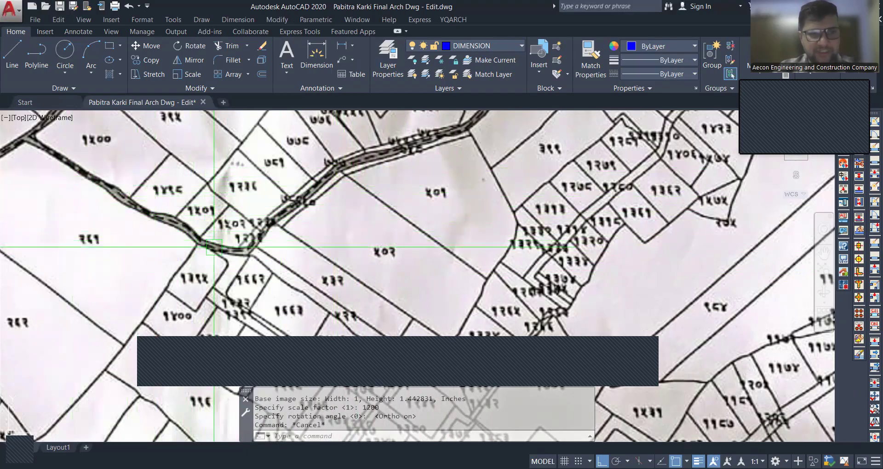
pyautogui.scroll(-5, 386, 159)
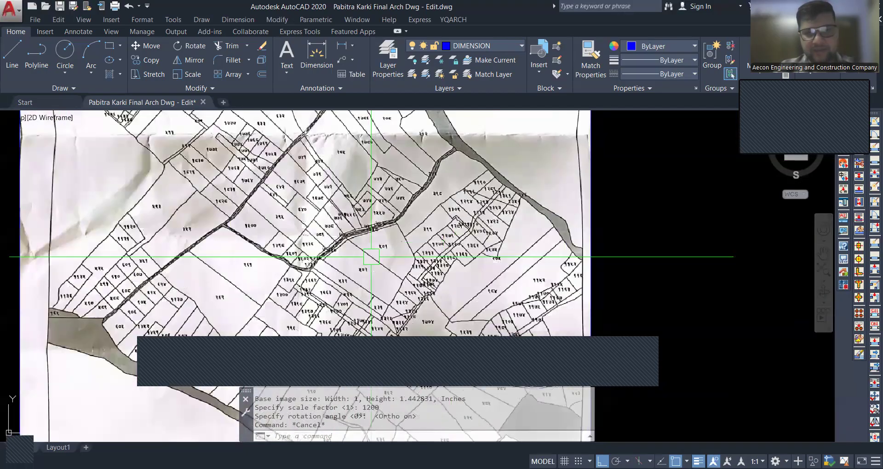
pyautogui.scroll(2, 412, 162)
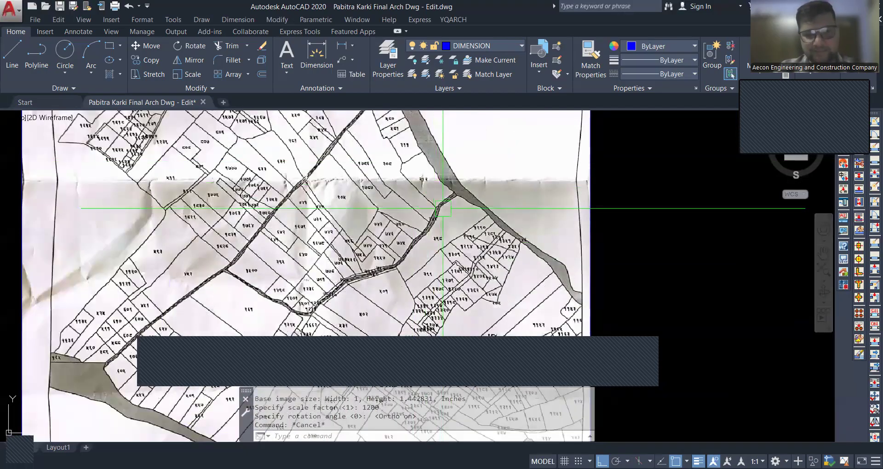
pyautogui.scroll(-4, 419, 216)
pyautogui.scroll(5, 319, 288)
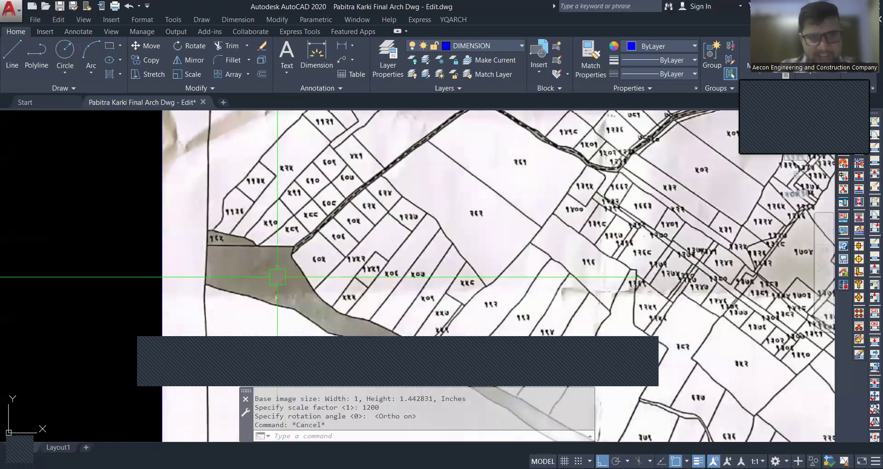
pyautogui.scroll(-2, 268, 266)
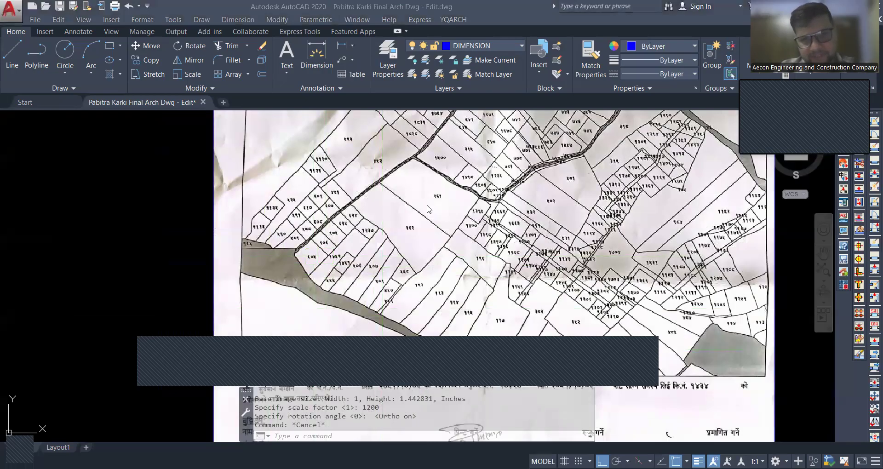
pyautogui.scroll(-2, 385, 265)
pyautogui.scroll(5, 466, 238)
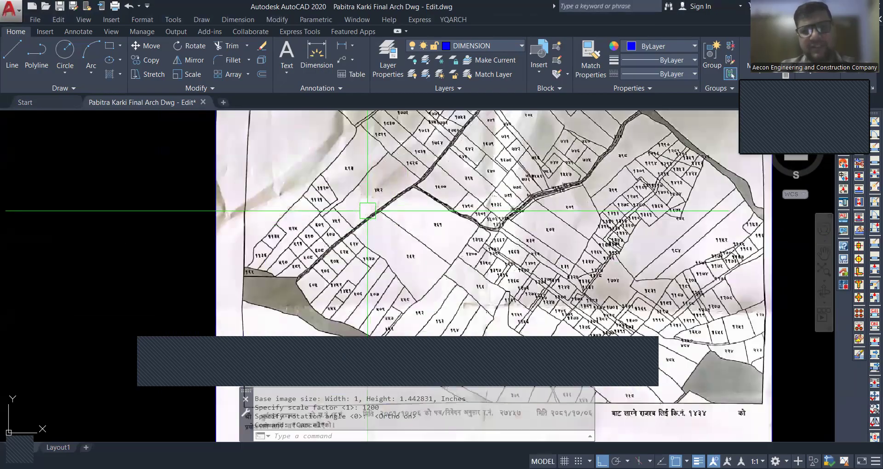
pyautogui.scroll(-6, 510, 295)
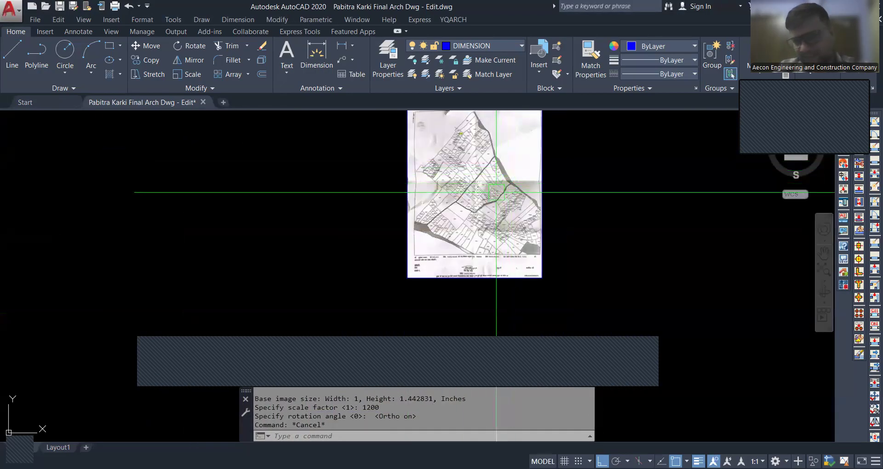
# Step: Examine the grey strip along the map's right side and the points where the roads meet it
pyautogui.scroll(7, 496, 192)
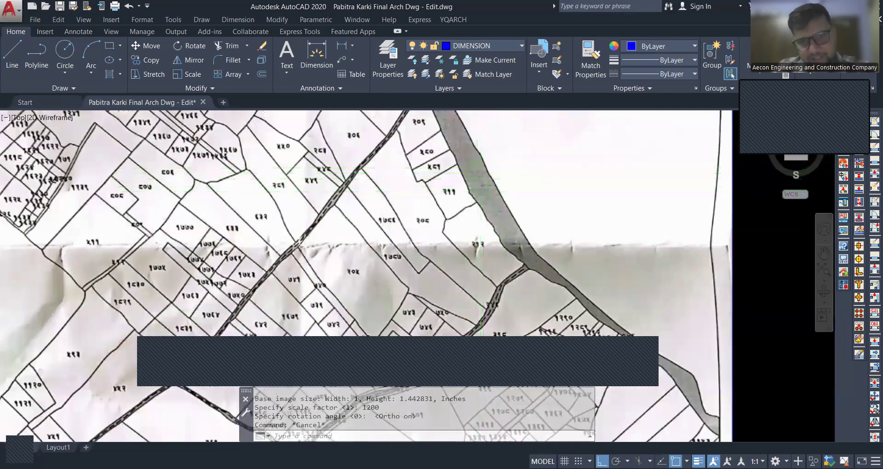
pyautogui.scroll(3, 480, 187)
pyautogui.scroll(-3, 534, 249)
pyautogui.moveTo(543, 265); pyautogui.dragTo(476, 222)
pyautogui.scroll(-3, 585, 274)
pyautogui.scroll(5, 529, 267)
pyautogui.scroll(-6, 527, 265)
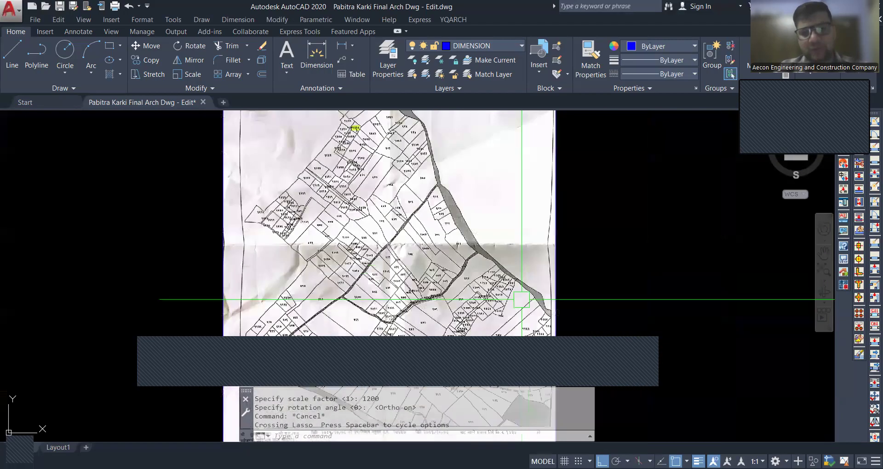
pyautogui.scroll(4, 496, 269)
pyautogui.scroll(2, 488, 221)
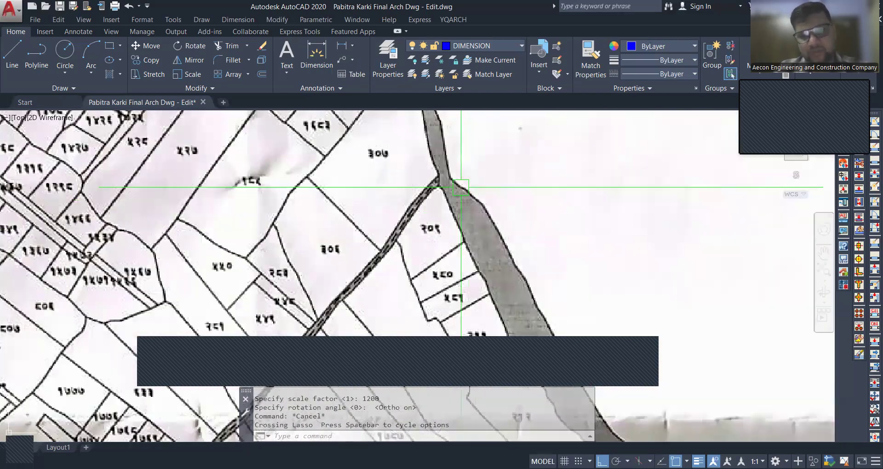
pyautogui.scroll(-2, 460, 189)
pyautogui.scroll(2, 432, 137)
pyautogui.scroll(-4, 446, 164)
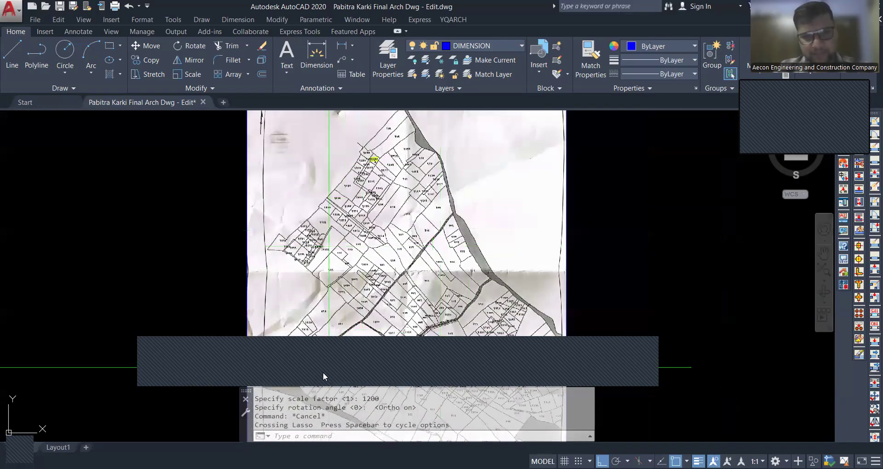
# Step: Trace the road from its fork in the map's middle to the lower-left shaded area, examining the adjoining parcels
pyautogui.scroll(6, 317, 322)
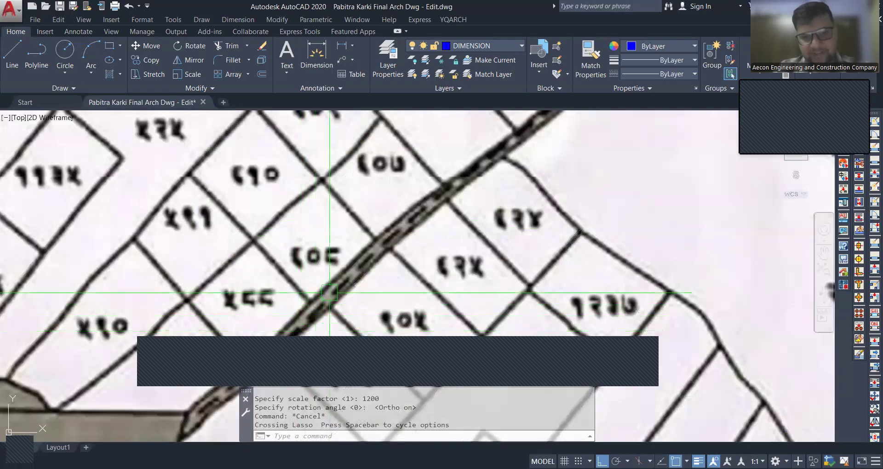
pyautogui.scroll(-2, 400, 225)
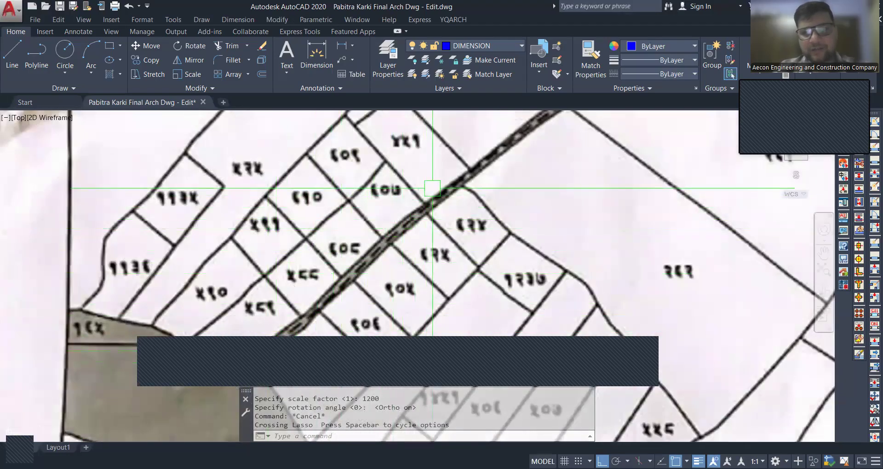
pyautogui.scroll(-3, 432, 188)
pyautogui.scroll(5, 393, 214)
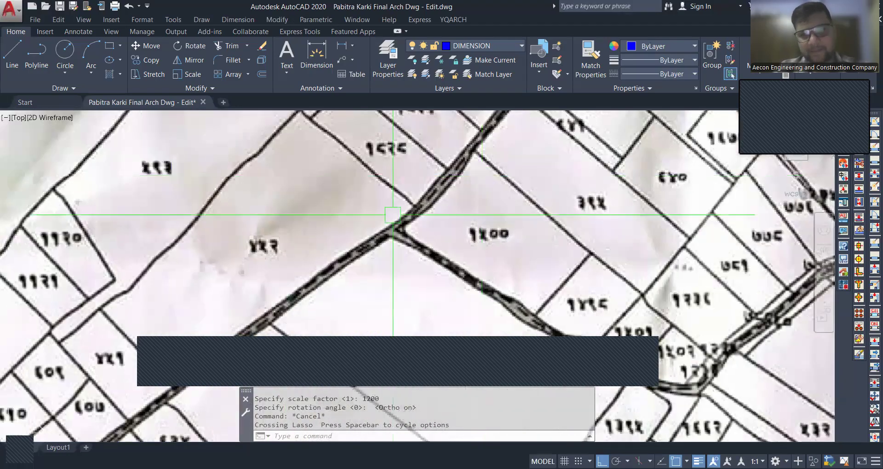
pyautogui.scroll(-3, 391, 225)
pyautogui.scroll(-6, 470, 238)
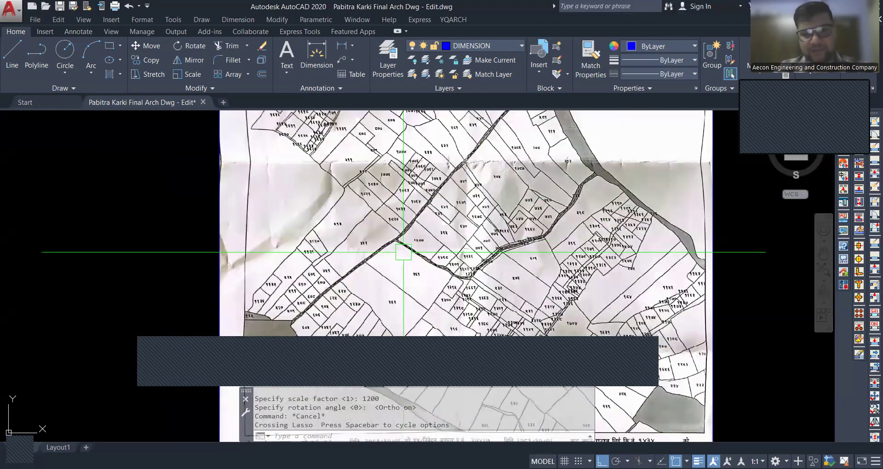
pyautogui.scroll(5, 359, 292)
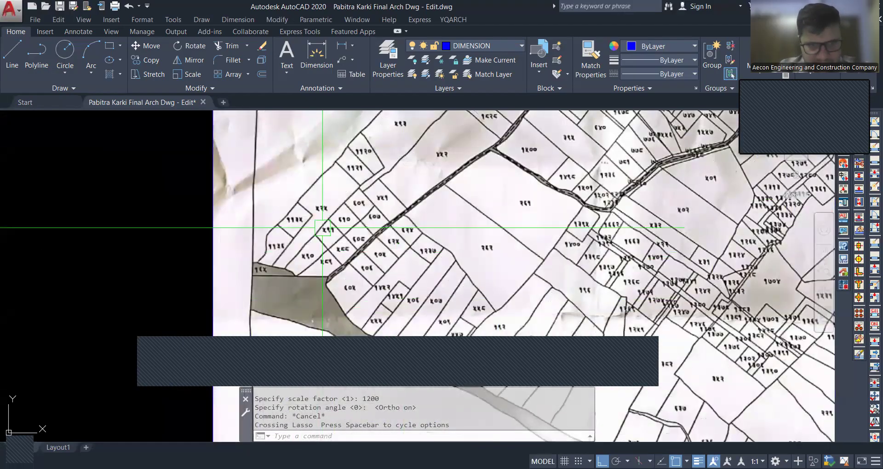
pyautogui.scroll(-4, 289, 287)
pyautogui.scroll(7, 322, 286)
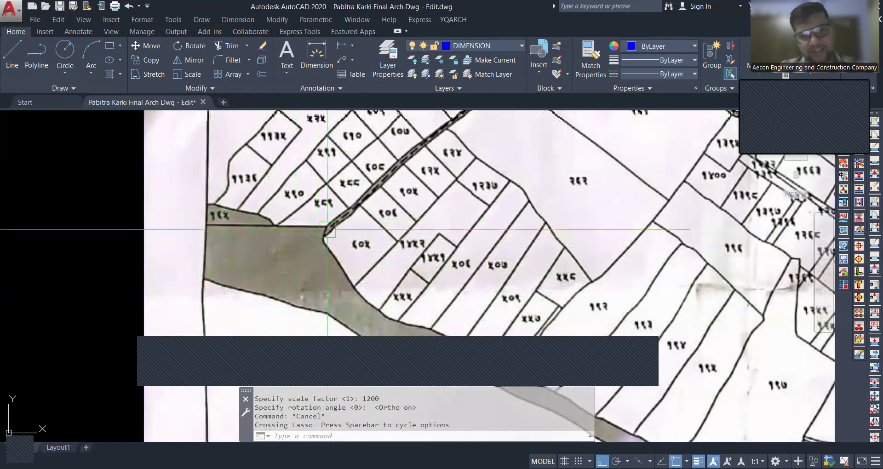
# Step: Examine the shaded strip along the map's lower-left edge and the shaded area in its lower-right corner
pyautogui.scroll(-2, 254, 214)
pyautogui.scroll(-2, 254, 214)
pyautogui.scroll(2, 296, 243)
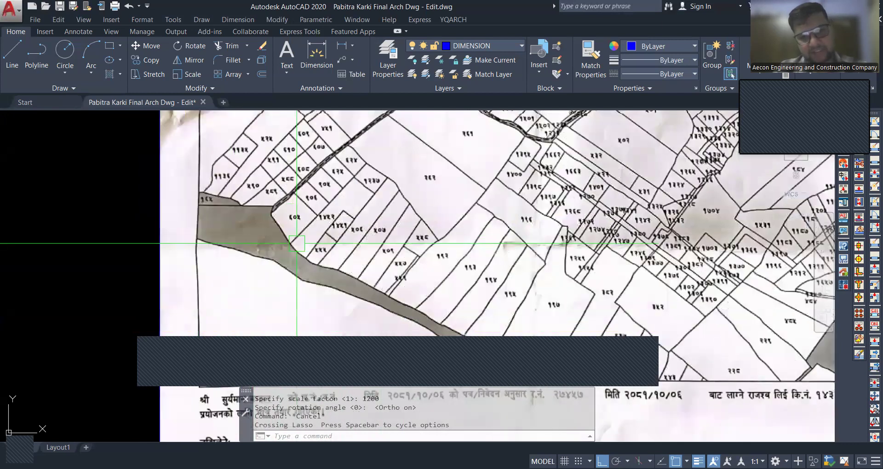
pyautogui.scroll(-4, 296, 244)
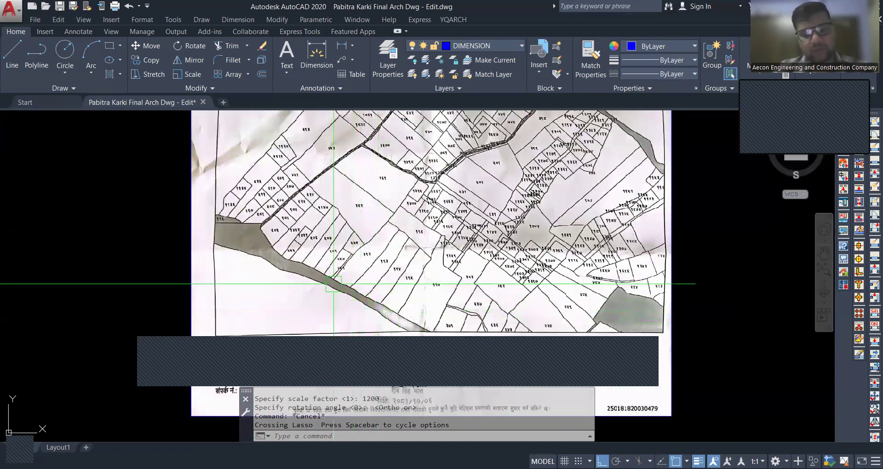
pyautogui.scroll(1, 334, 284)
pyautogui.scroll(-1, 390, 297)
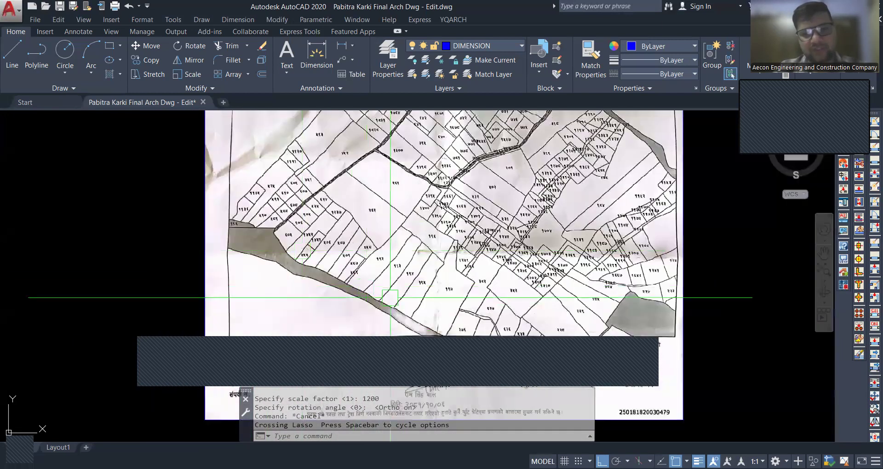
pyautogui.scroll(3, 382, 304)
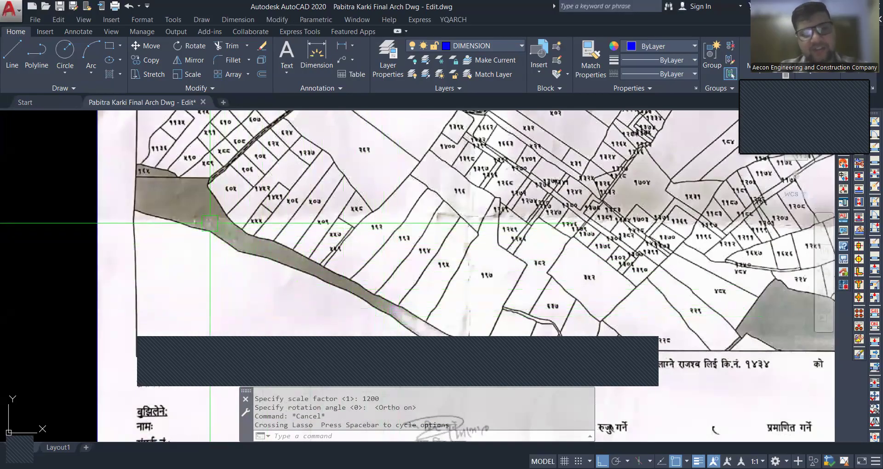
pyautogui.scroll(-5, 210, 223)
pyautogui.scroll(5, 542, 281)
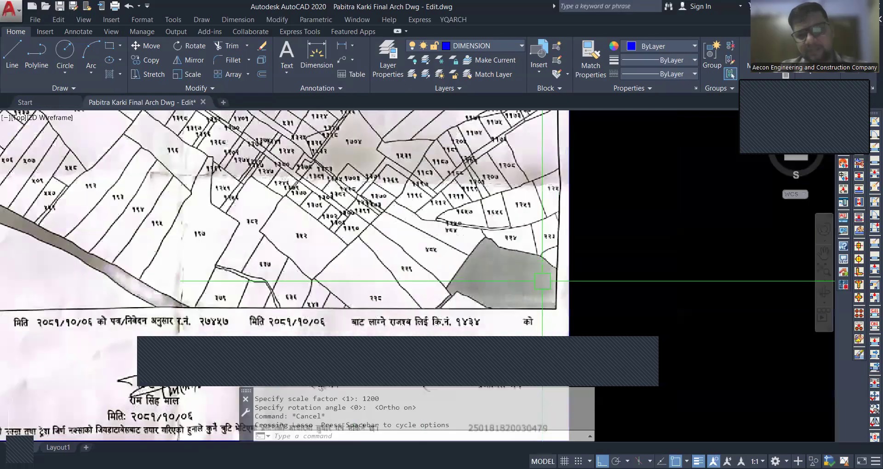
pyautogui.scroll(2, 534, 292)
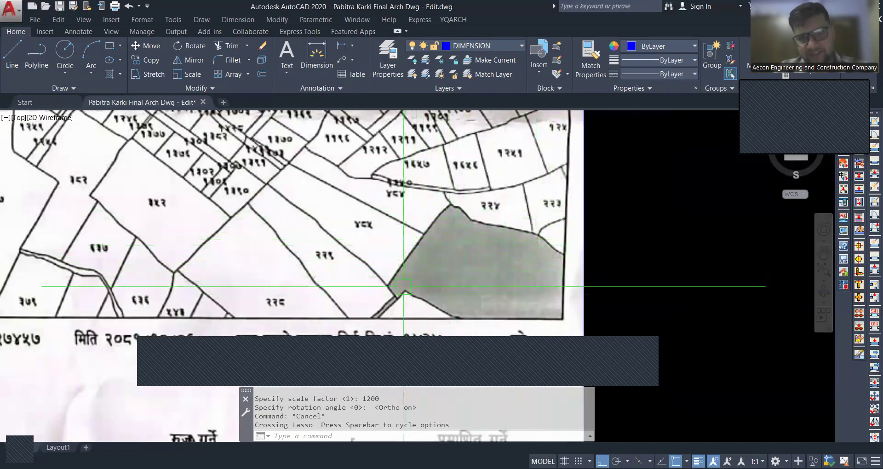
pyautogui.scroll(-4, 454, 245)
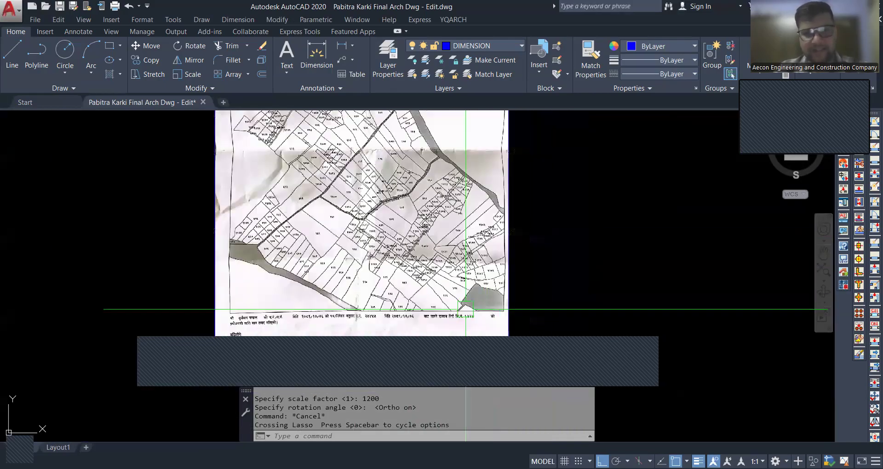
pyautogui.scroll(2, 437, 149)
pyautogui.scroll(-2, 476, 248)
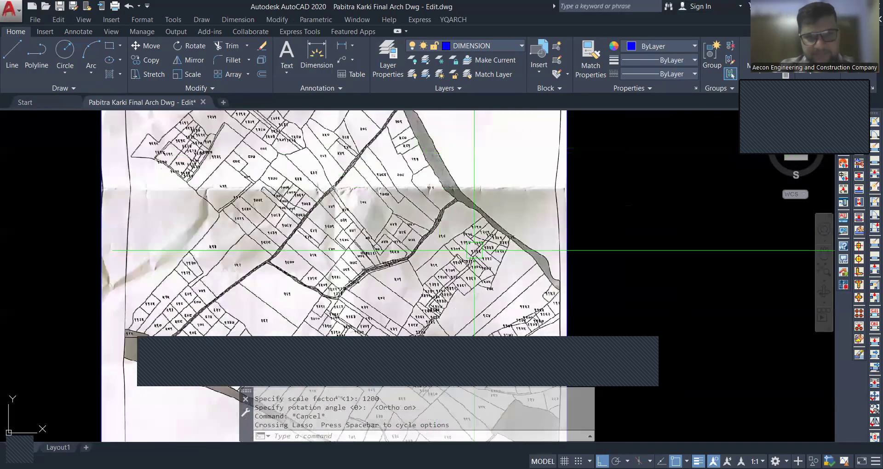
# Step: Follow the road through the map's middle to the lower-left shaded area and examine the parcels and strip around it
pyautogui.scroll(2, 393, 213)
pyautogui.scroll(-3, 390, 213)
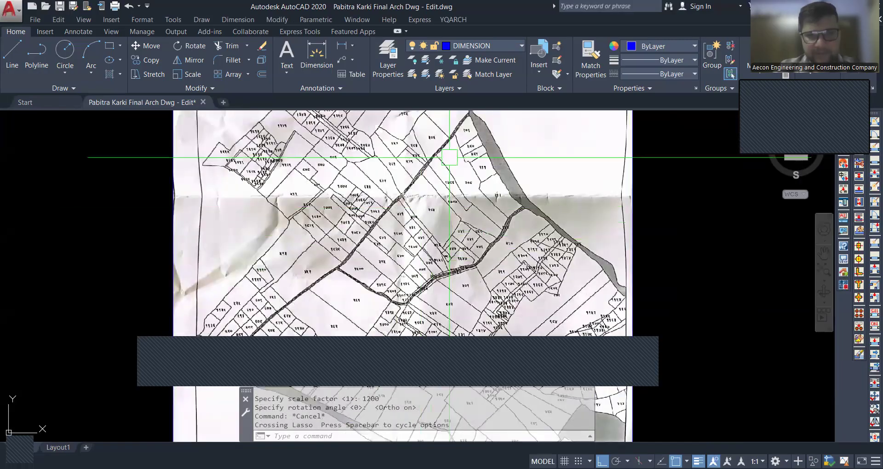
pyautogui.scroll(4, 377, 139)
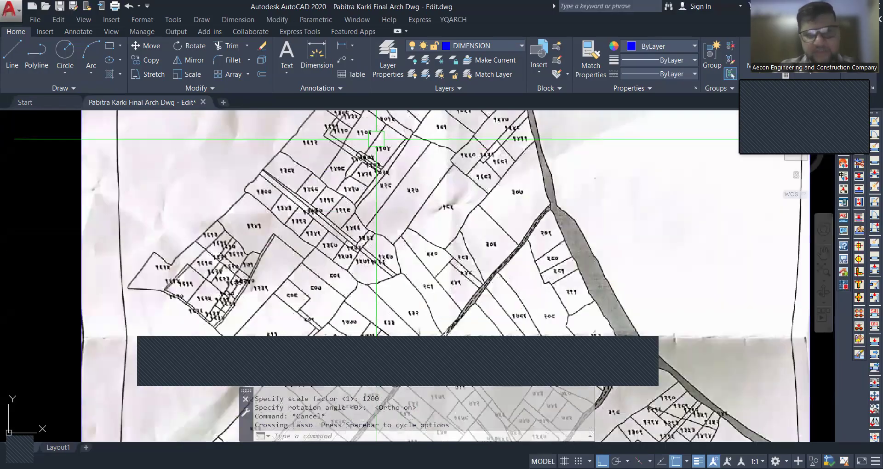
pyautogui.scroll(-3, 377, 139)
pyautogui.scroll(5, 354, 285)
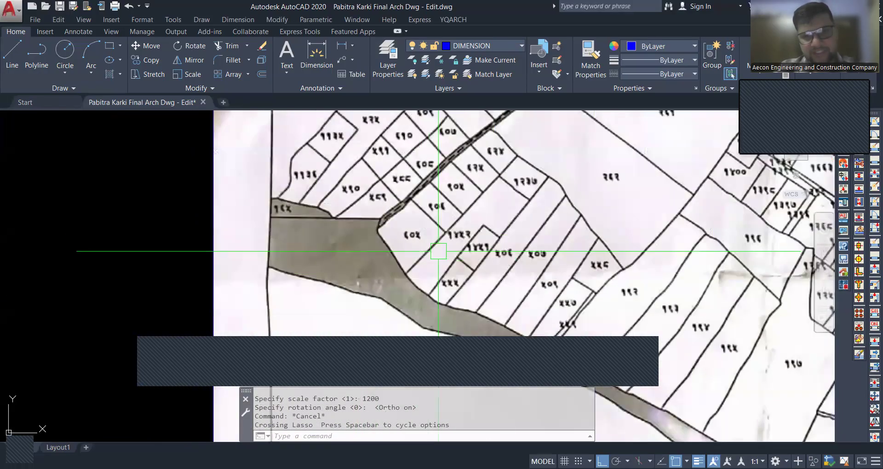
pyautogui.scroll(2, 428, 225)
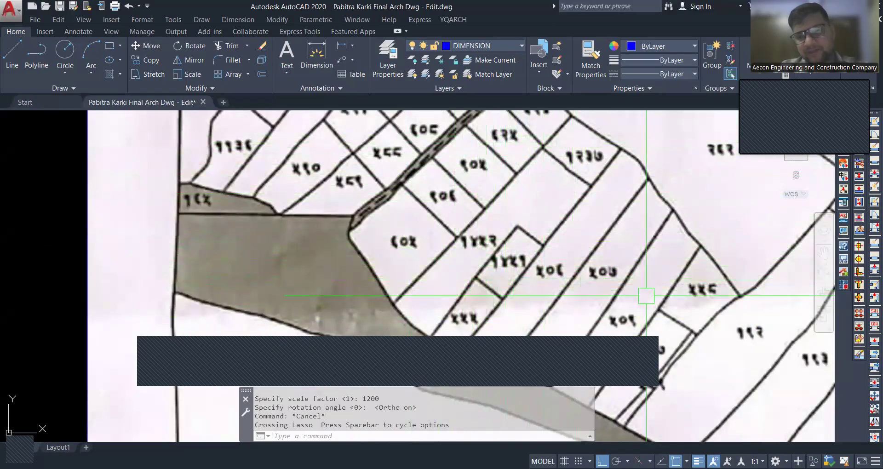
pyautogui.scroll(-2, 273, 262)
pyautogui.scroll(-2, 272, 262)
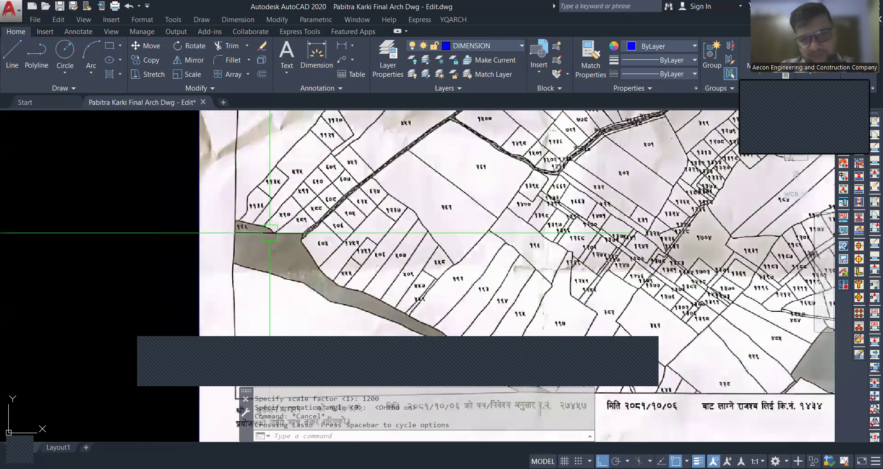
pyautogui.scroll(-3, 356, 281)
pyautogui.scroll(3, 241, 251)
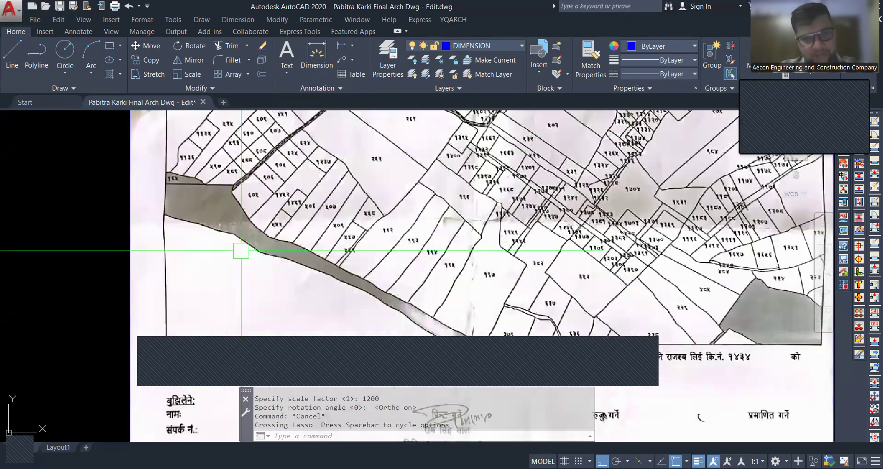
pyautogui.scroll(-3, 411, 312)
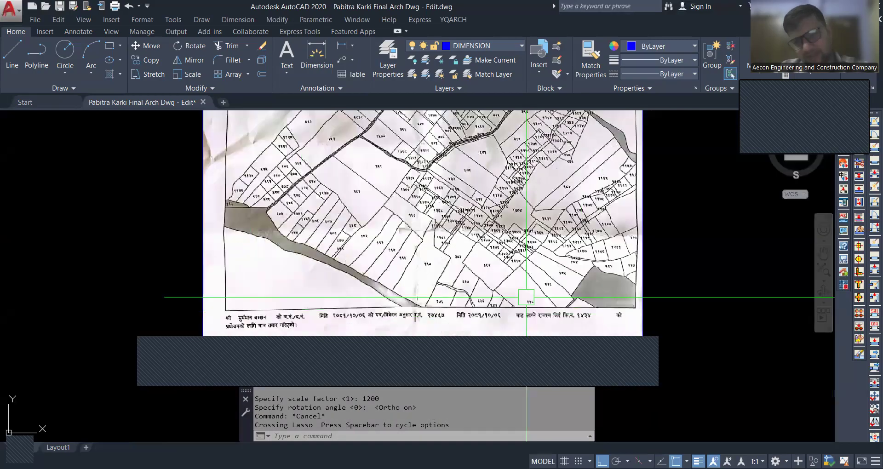
# Step: Examine the lower-right shaded area and the grey strip from the map's top point down its right side, including where roads meet it
pyautogui.scroll(3, 405, 302)
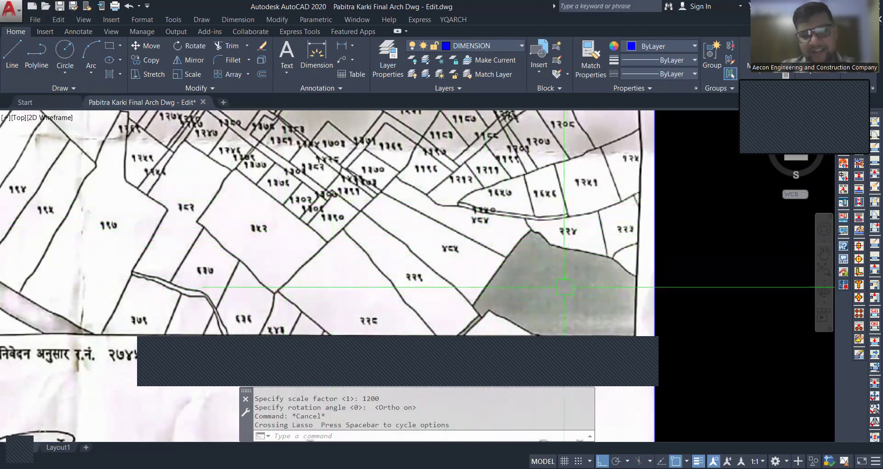
pyautogui.scroll(-5, 504, 191)
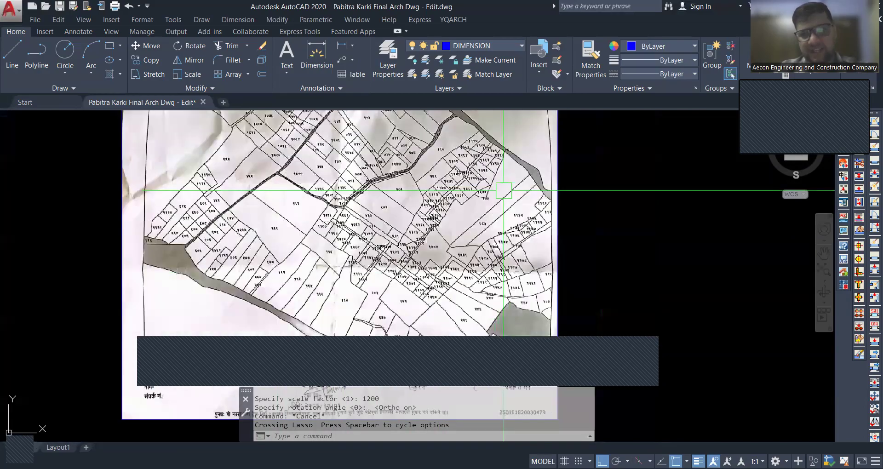
pyautogui.scroll(-2, 504, 190)
pyautogui.scroll(6, 412, 163)
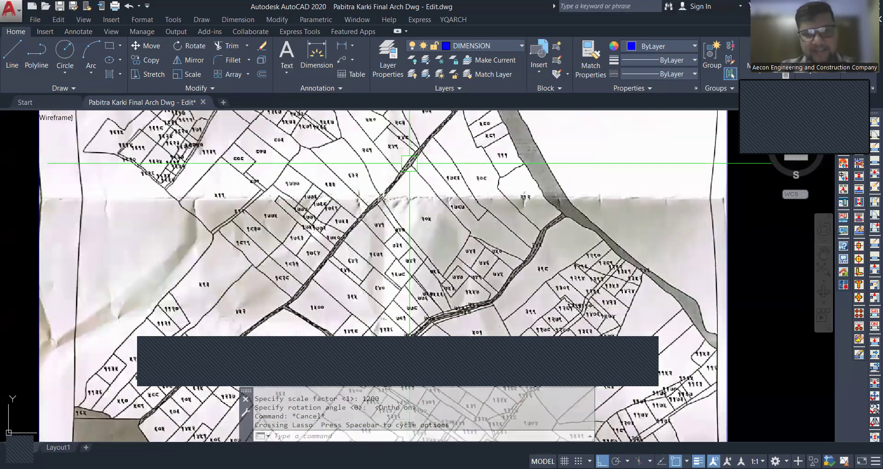
pyautogui.scroll(-3, 410, 163)
pyautogui.scroll(6, 586, 143)
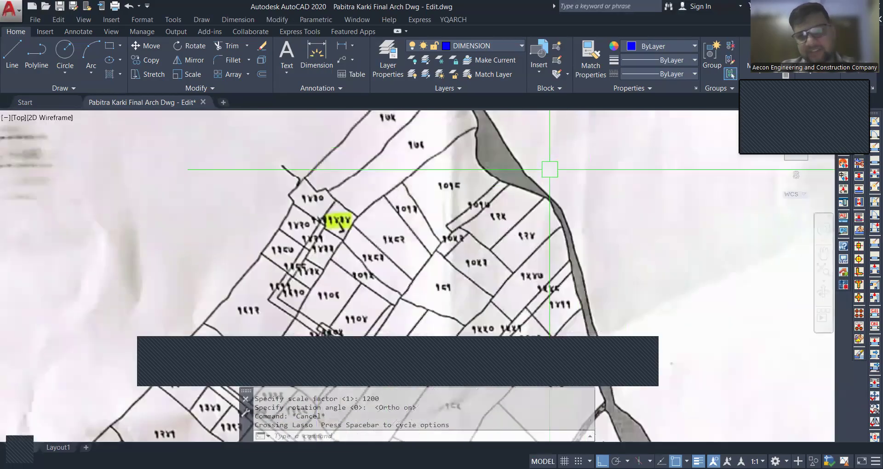
pyautogui.scroll(-4, 554, 264)
pyautogui.scroll(4, 556, 264)
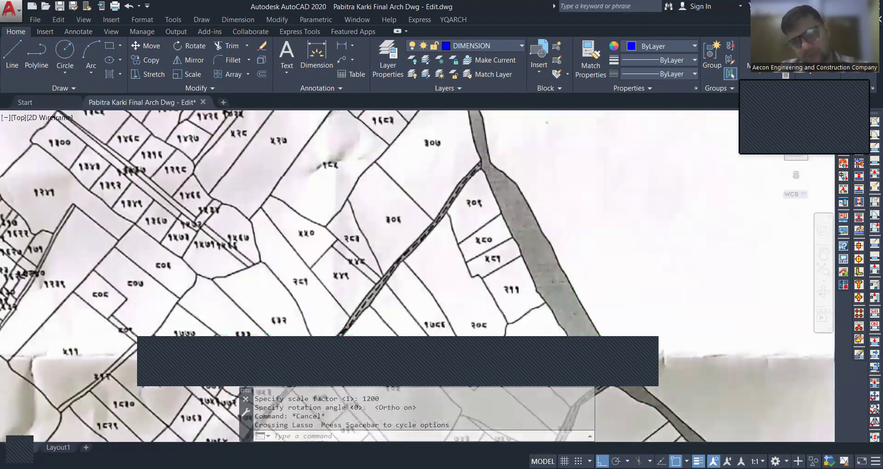
pyautogui.scroll(-4, 558, 266)
pyautogui.scroll(4, 558, 265)
pyautogui.scroll(-2, 477, 228)
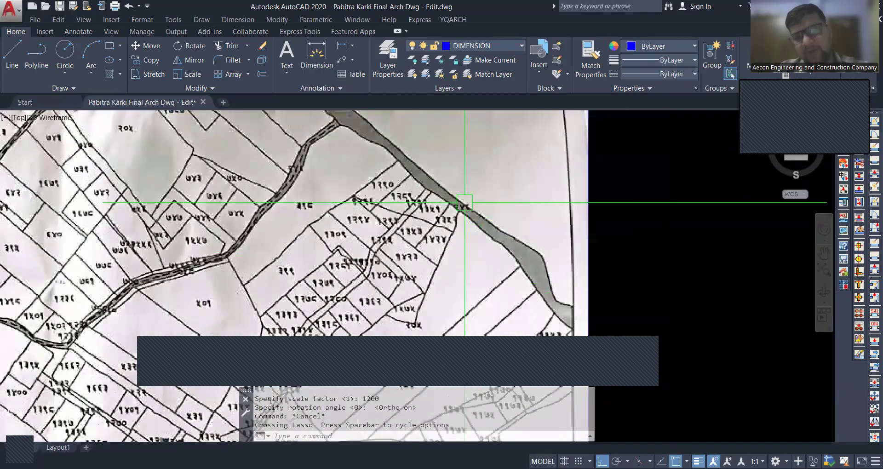
pyautogui.scroll(2, 563, 230)
# Step: Examine the lower-left shaded area again and how its strip continues along the map's lower boundary
pyautogui.scroll(-6, 506, 185)
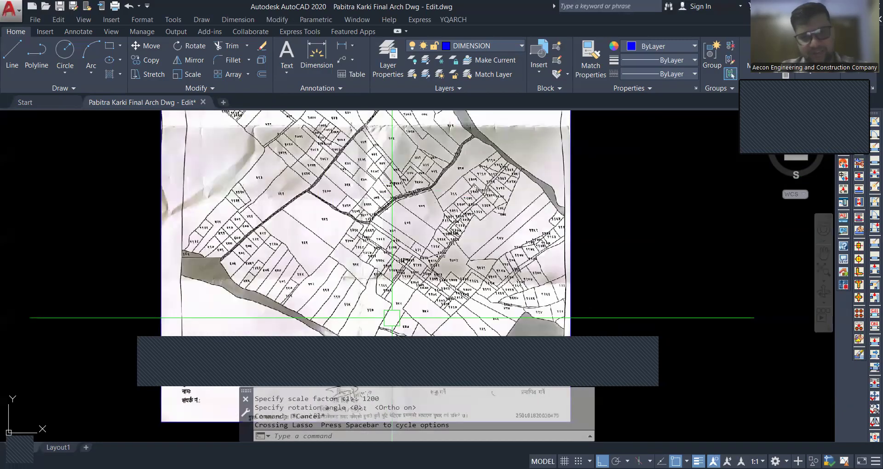
pyautogui.scroll(2, 217, 291)
pyautogui.scroll(-2, 294, 237)
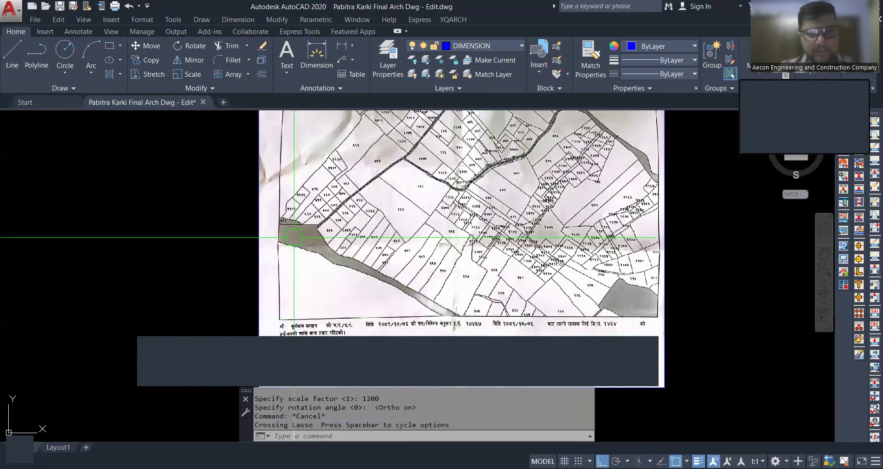
pyautogui.scroll(3, 294, 238)
pyautogui.scroll(-3, 297, 278)
pyautogui.scroll(1, 296, 278)
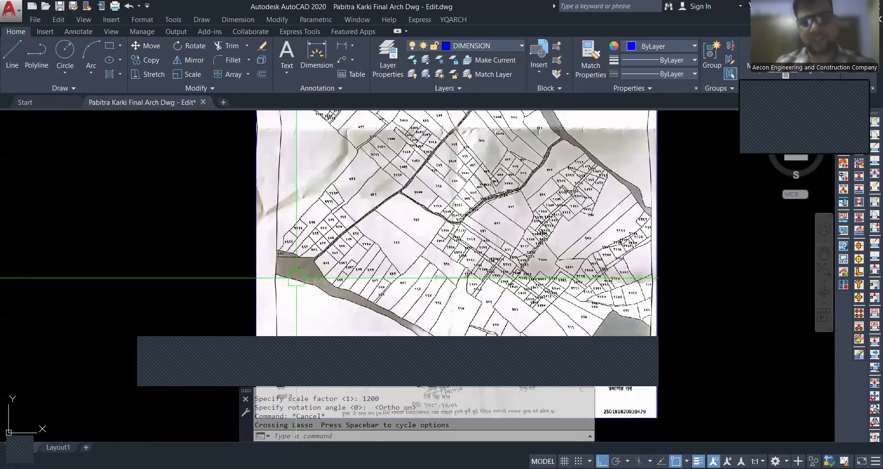
pyautogui.scroll(-2, 292, 261)
pyautogui.scroll(2, 293, 261)
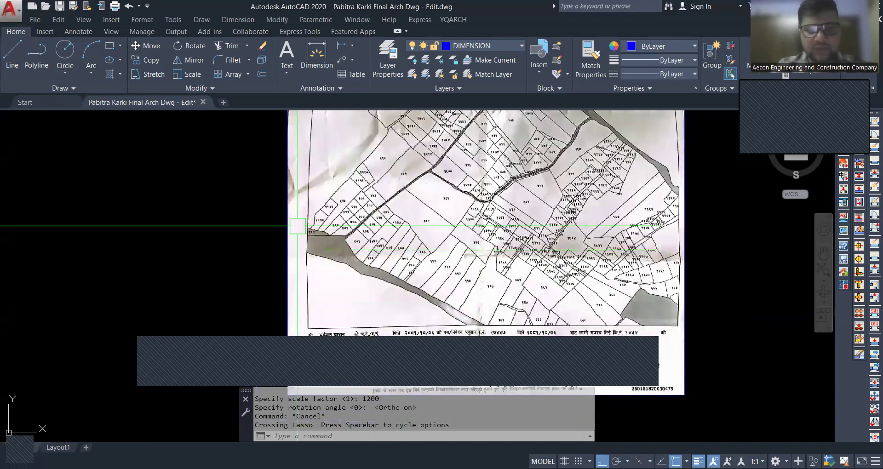
# Step: Check the scale note in the map's header and look over the whole sheet
pyautogui.scroll(-2, 297, 225)
pyautogui.scroll(-3, 436, 272)
pyautogui.scroll(-2, 451, 271)
pyautogui.scroll(4, 437, 294)
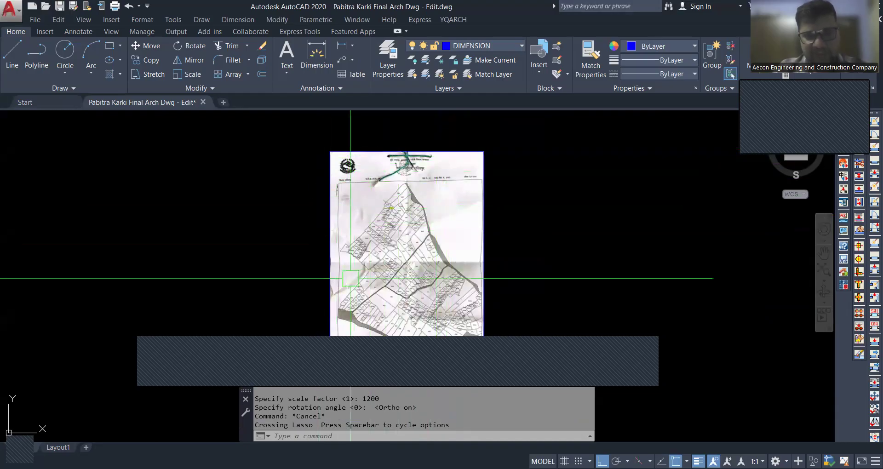
pyautogui.scroll(6, 368, 179)
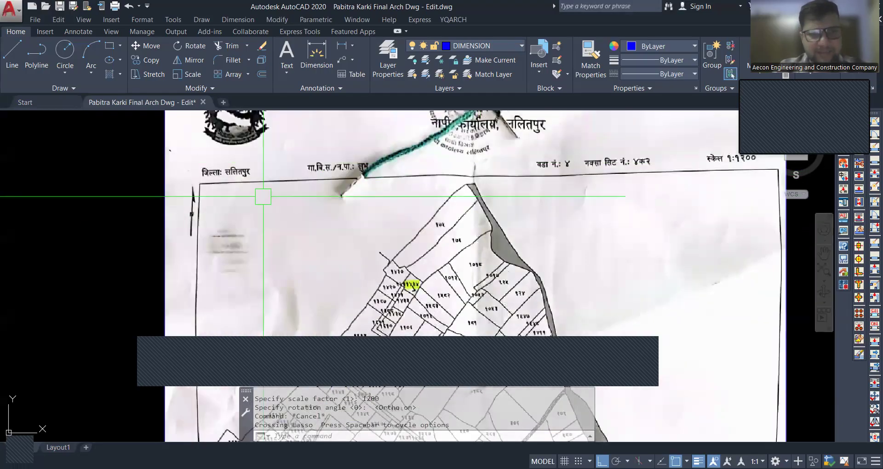
pyautogui.scroll(-2, 272, 184)
pyautogui.scroll(6, 578, 177)
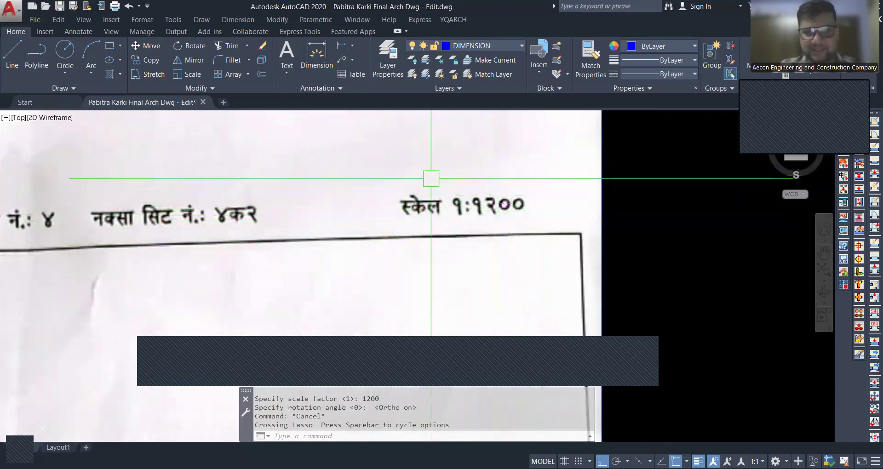
pyautogui.scroll(-4, 431, 179)
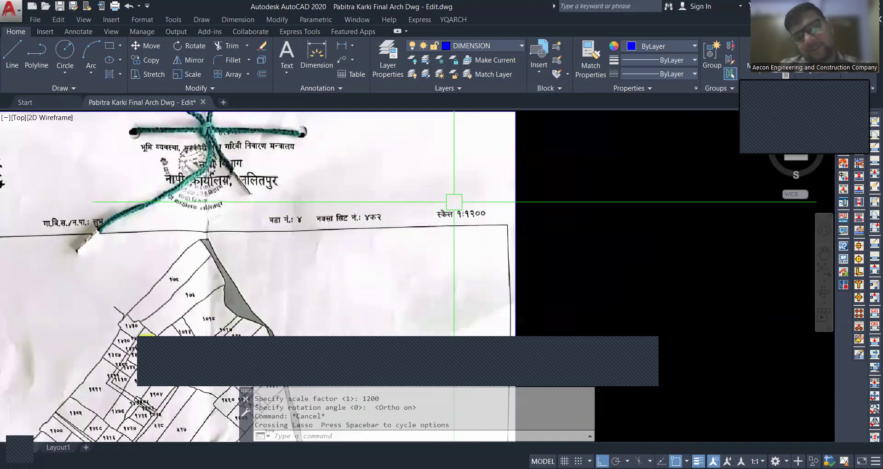
pyautogui.scroll(-5, 454, 202)
pyautogui.scroll(-3, 404, 125)
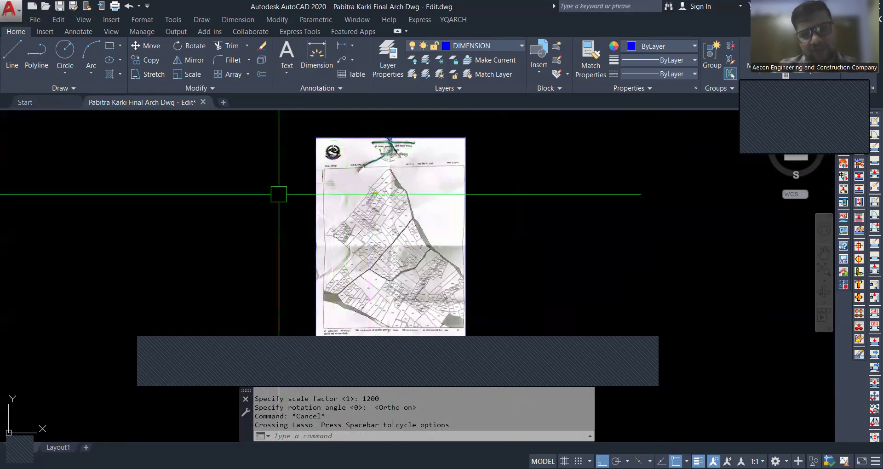
pyautogui.scroll(2, 349, 188)
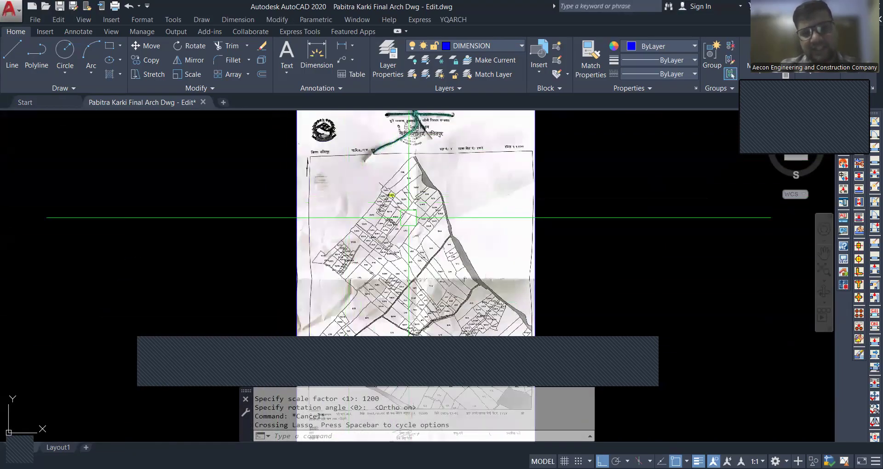
pyautogui.scroll(2, 531, 142)
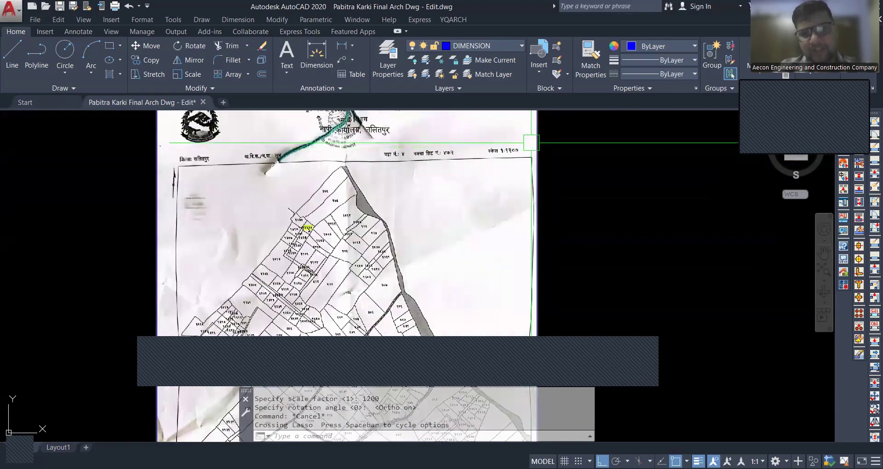
pyautogui.scroll(-6, 441, 215)
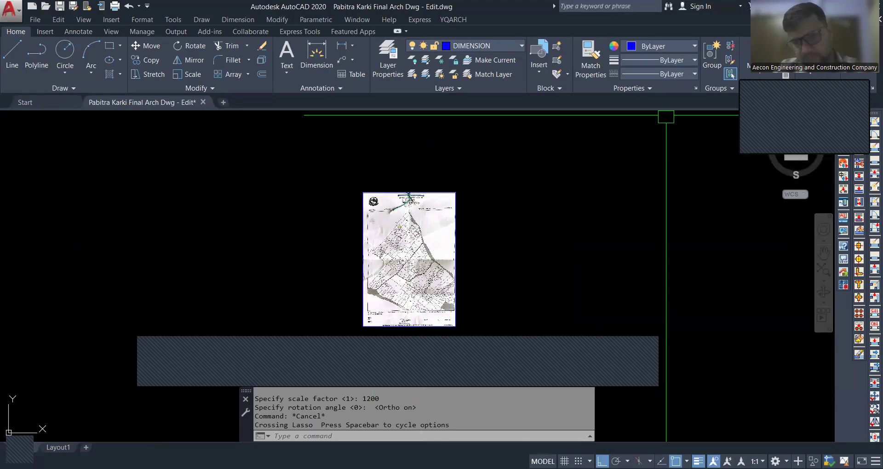
# Step: Paste the copied second map image into the empty space beside the first map, keeping the default rotation angle of 0
pyautogui.scroll(-4, 368, 202)
pyautogui.scroll(8, 377, 217)
pyautogui.scroll(-4, 441, 221)
pyautogui.scroll(-3, 400, 230)
pyautogui.hotkey('ctrl', 'v')
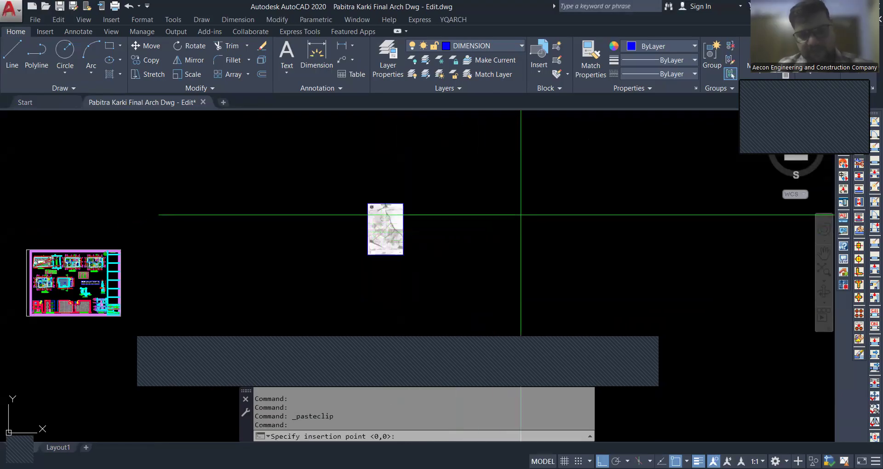
pyautogui.scroll(3, 479, 213)
pyautogui.scroll(-3, 464, 222)
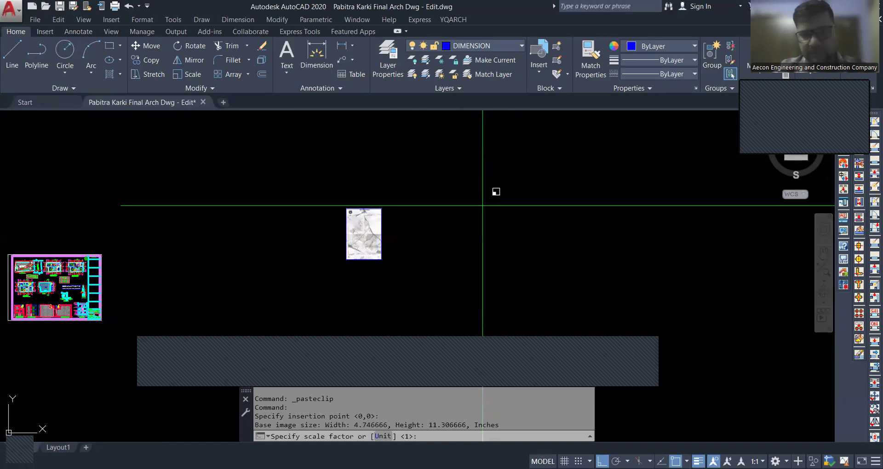
pyautogui.press('Return')
pyautogui.press('Return')
pyautogui.scroll(-5, 469, 242)
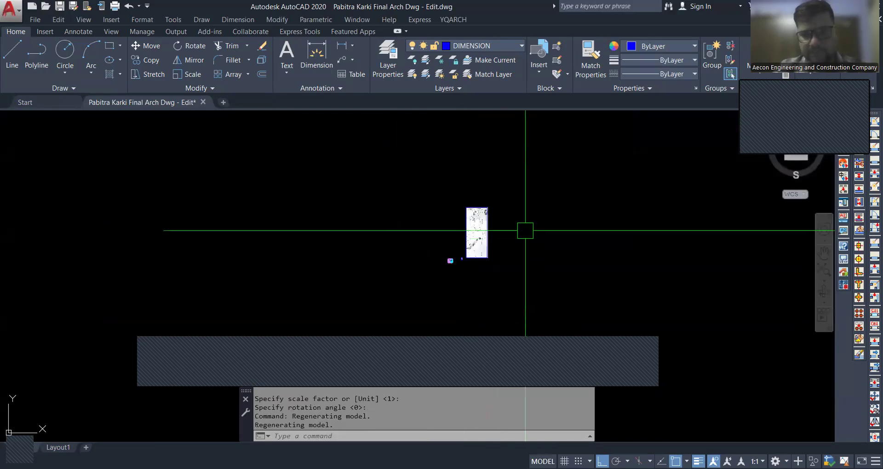
pyautogui.press('Escape')
pyautogui.press('Escape')
# Step: Rotate the newly pasted map image a quarter turn counterclockwise so its header reads upright
pyautogui.scroll(2, 515, 231)
pyautogui.scroll(5, 490, 242)
pyautogui.write('ro')
pyautogui.press('Return')
pyautogui.click(498, 234)
pyautogui.click(398, 197)
pyautogui.press('Return')
pyautogui.click(501, 230)
pyautogui.click(503, 182)
pyautogui.press('Escape')
# Step: Examine the first map's full sheet, its branching roads and the parcels beside the lower-left shaded area
pyautogui.scroll(4, 518, 182)
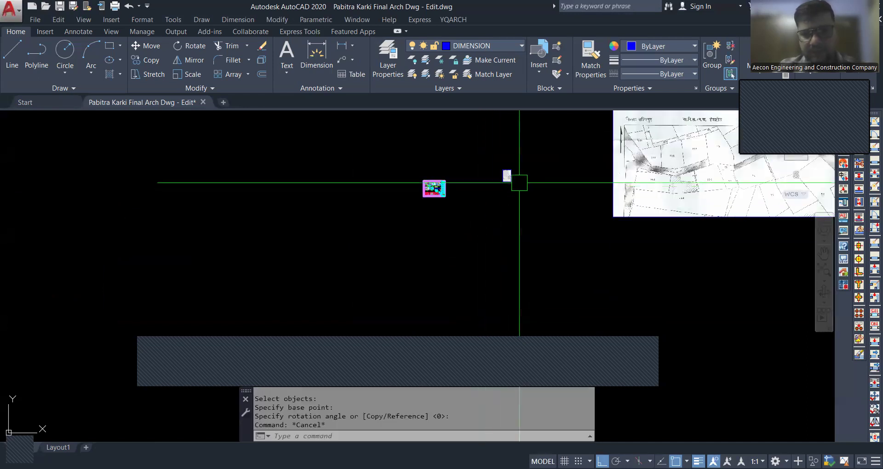
pyautogui.scroll(3, 492, 148)
pyautogui.scroll(-1, 401, 152)
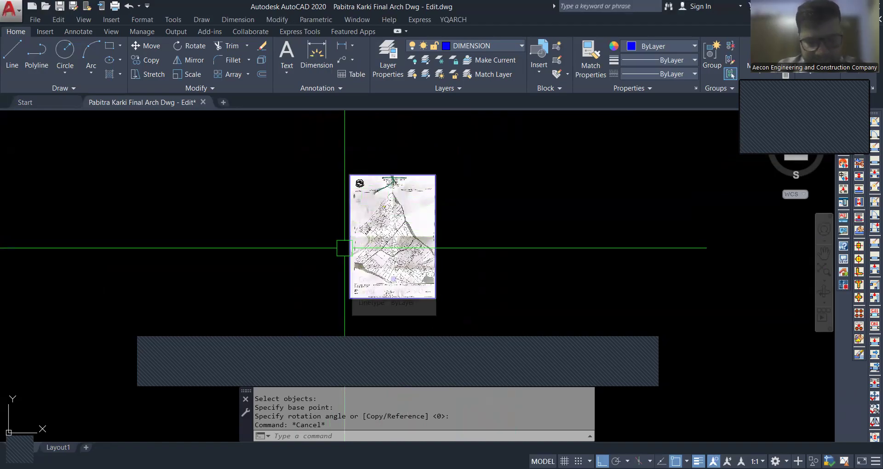
pyautogui.scroll(5, 374, 274)
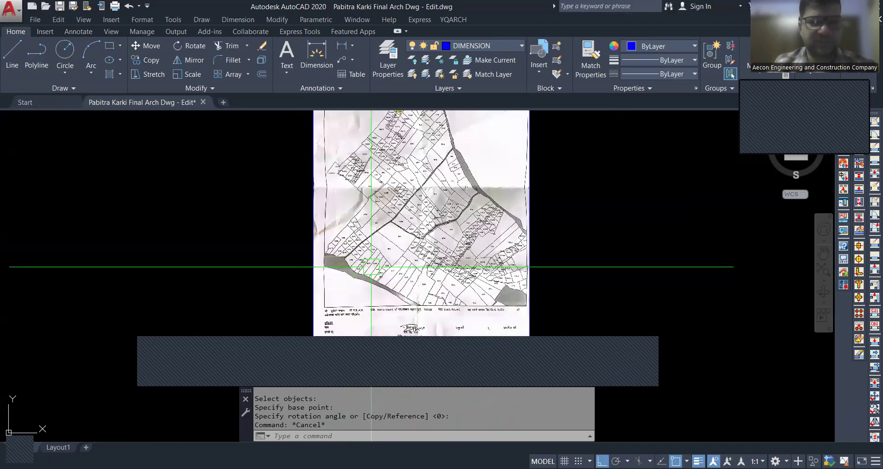
pyautogui.scroll(-5, 385, 238)
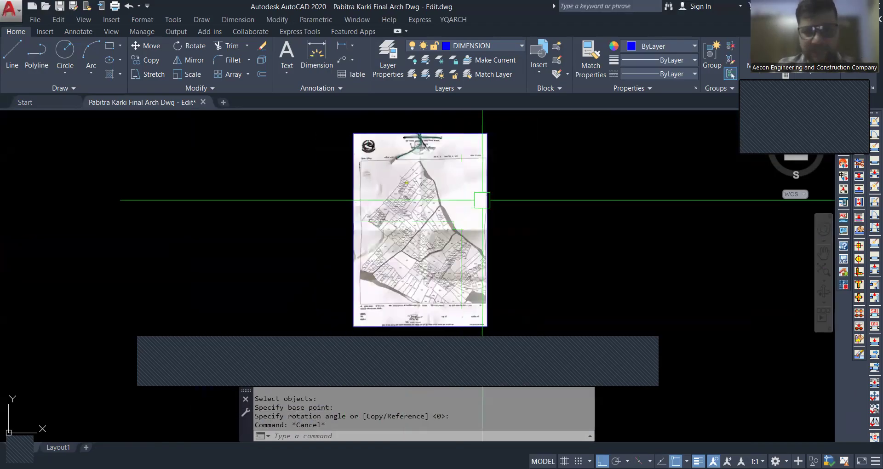
pyautogui.scroll(4, 410, 264)
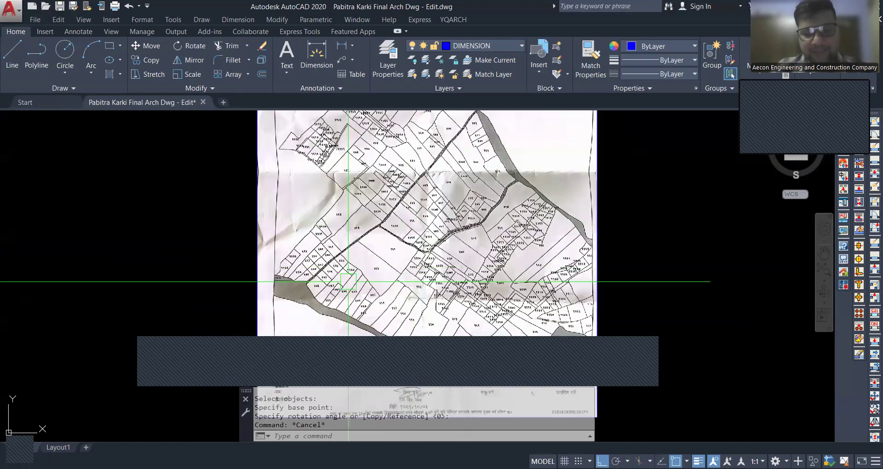
pyautogui.scroll(-4, 419, 193)
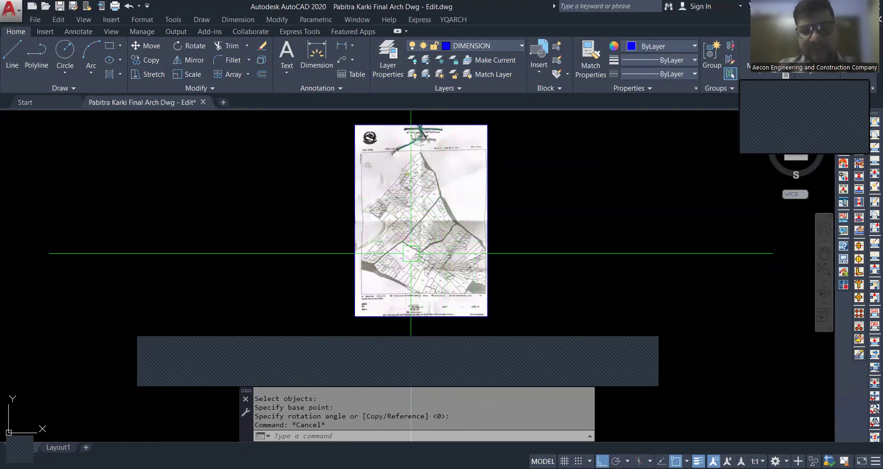
pyautogui.scroll(-2, 410, 254)
pyautogui.scroll(2, 421, 207)
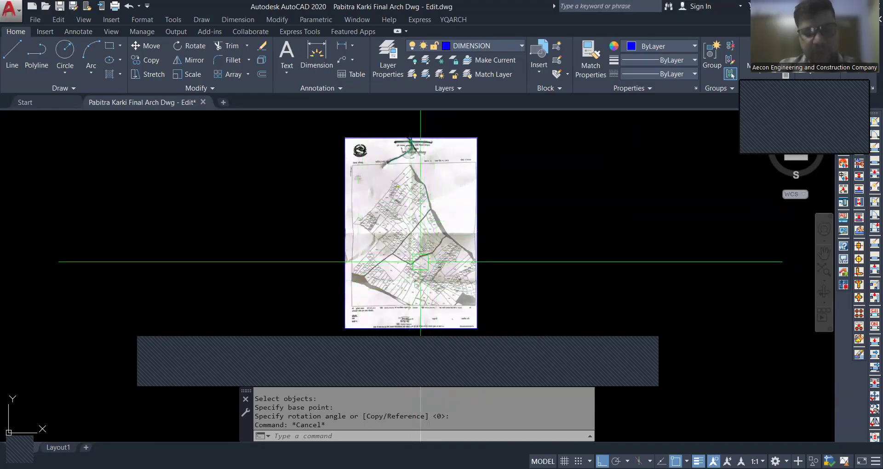
# Step: Examine the road junction in the middle of the first map and the numbered parcels around it
pyautogui.scroll(4, 410, 263)
pyautogui.scroll(-3, 412, 260)
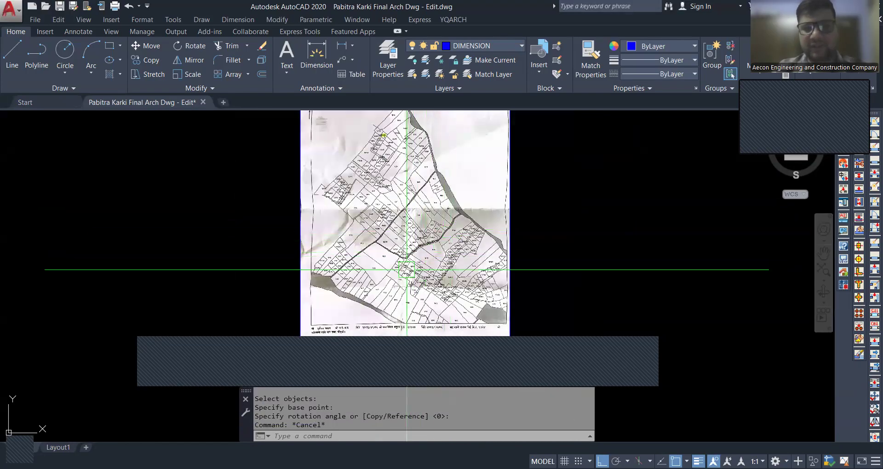
pyautogui.scroll(8, 423, 256)
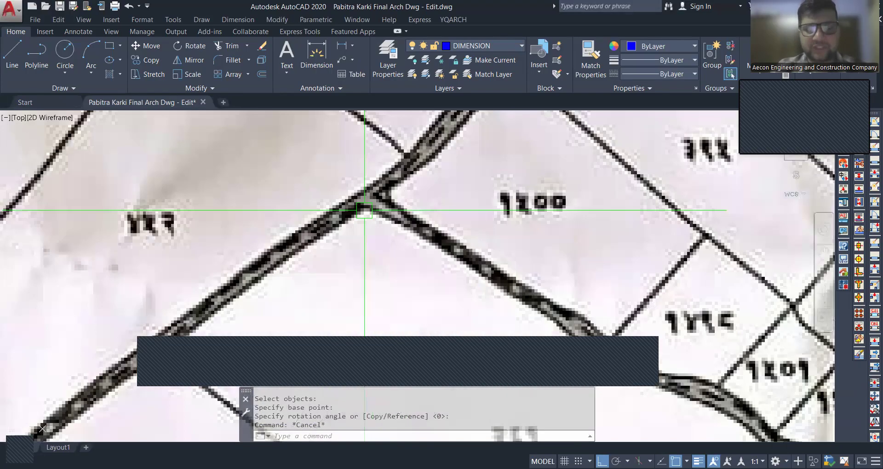
pyautogui.scroll(-7, 375, 226)
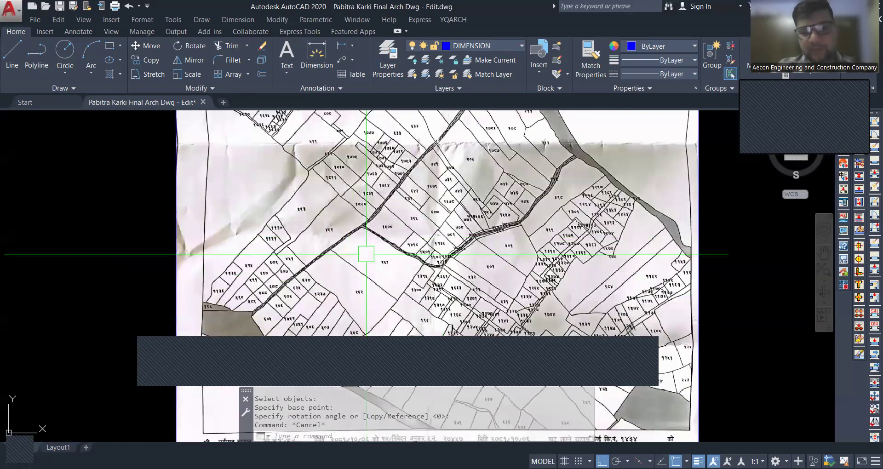
pyautogui.scroll(-2, 366, 254)
pyautogui.scroll(2, 434, 225)
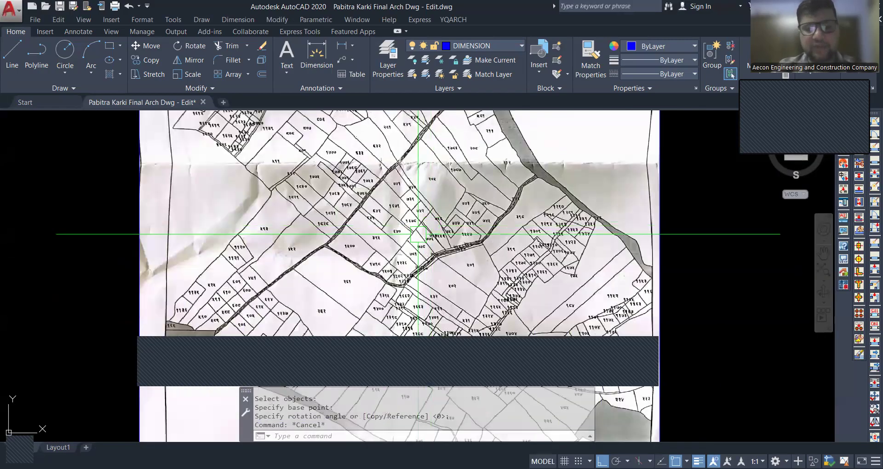
pyautogui.scroll(2, 317, 290)
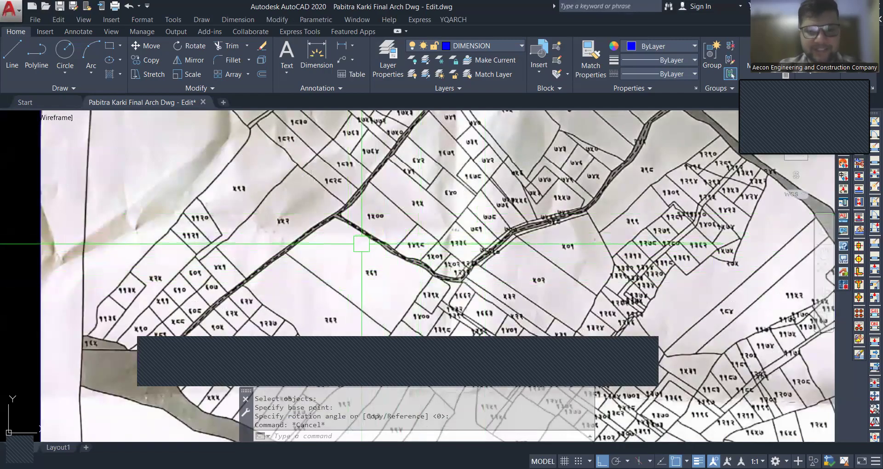
pyautogui.scroll(-2, 421, 266)
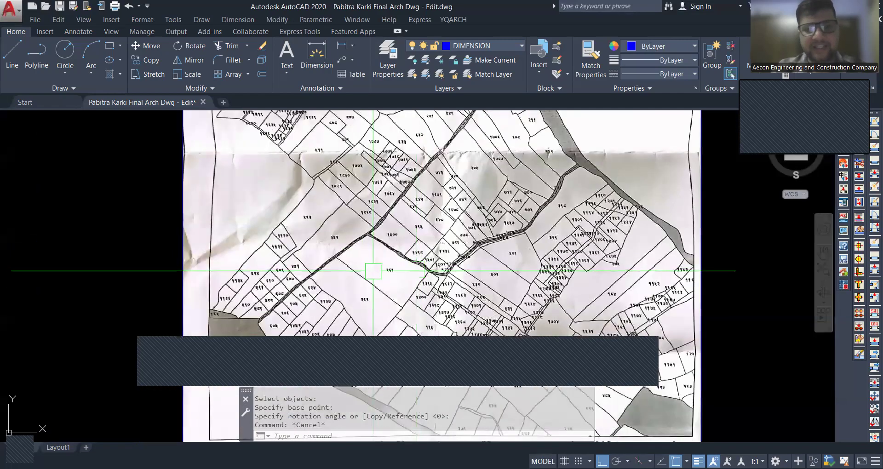
pyautogui.scroll(2, 373, 271)
pyautogui.scroll(2, 389, 256)
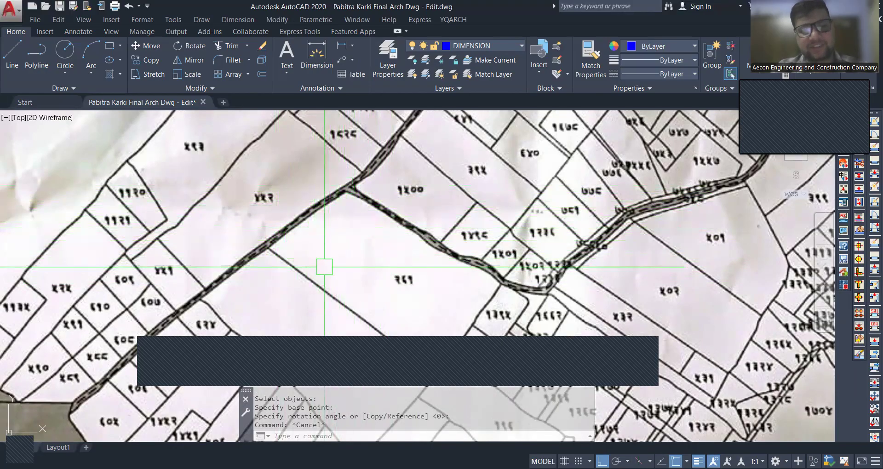
pyautogui.scroll(-5, 324, 267)
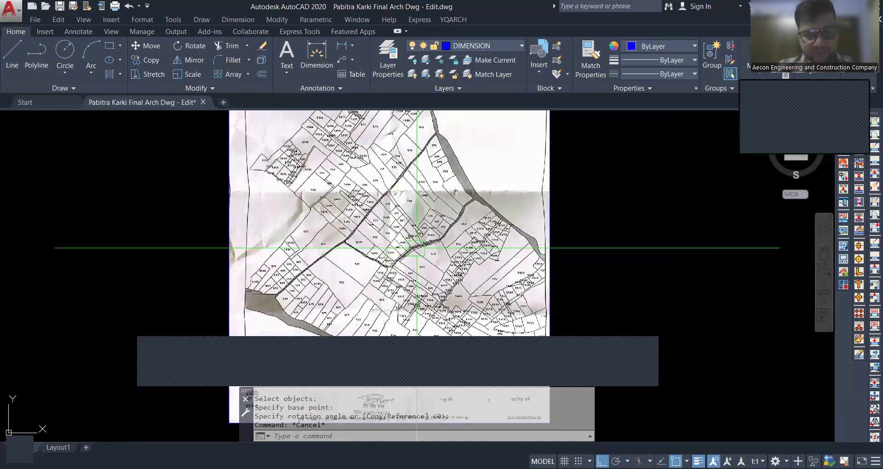
# Step: Look over the first map's whole sheet, from its header down to the branching roads and parcels
pyautogui.scroll(-2, 374, 236)
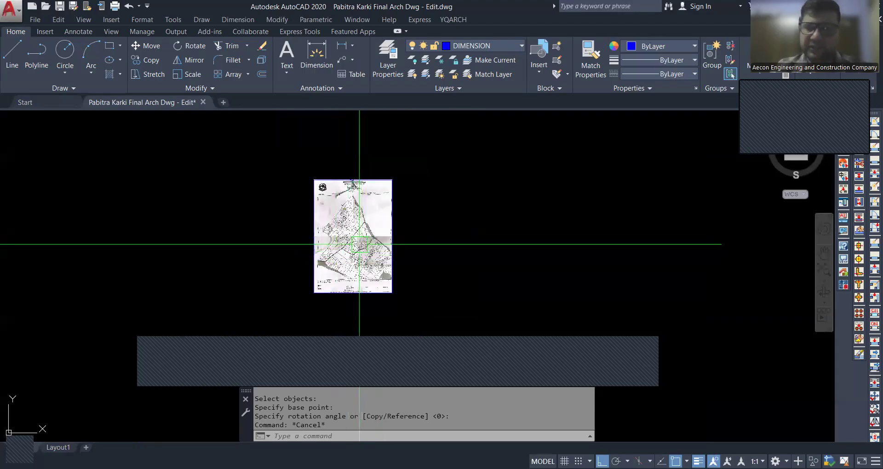
pyautogui.scroll(4, 345, 225)
pyautogui.scroll(-4, 345, 225)
pyautogui.scroll(4, 394, 194)
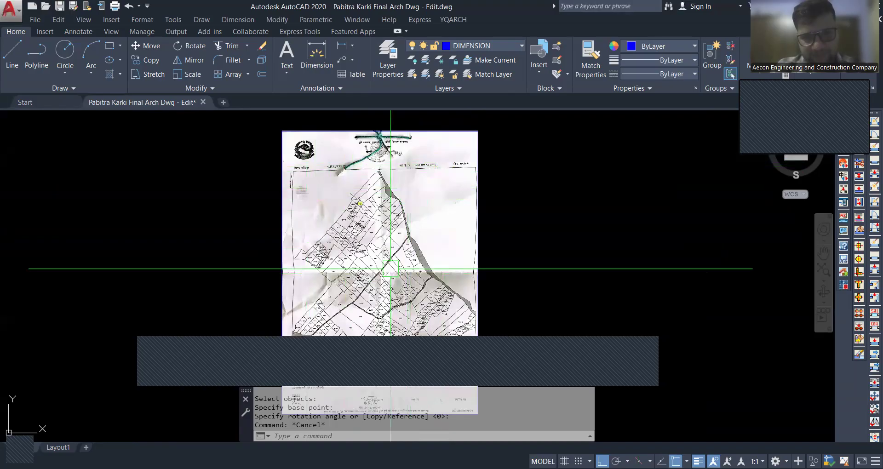
pyautogui.scroll(-2, 329, 221)
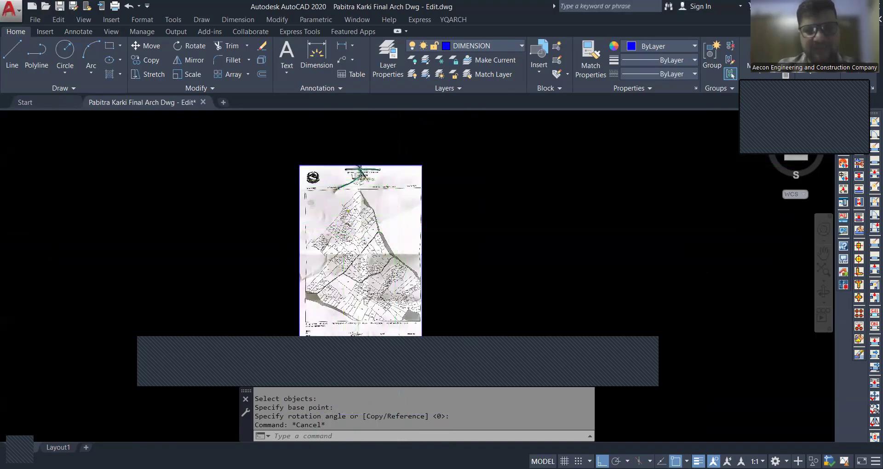
pyautogui.scroll(4, 396, 184)
pyautogui.scroll(-2, 362, 225)
pyautogui.scroll(-4, 324, 237)
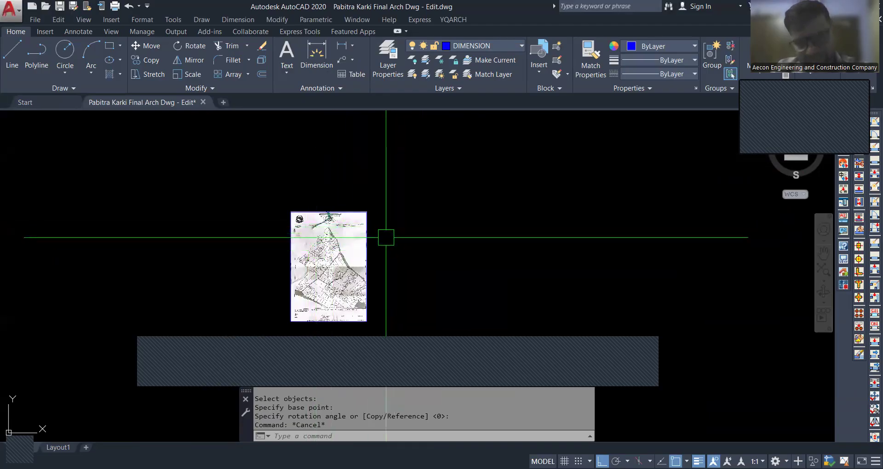
# Step: Compare the sizes of the architectural drawing, the small first map and the much larger second map
pyautogui.scroll(-4, 380, 251)
pyautogui.scroll(-4, 373, 251)
pyautogui.scroll(4, 363, 246)
pyautogui.scroll(-6, 350, 248)
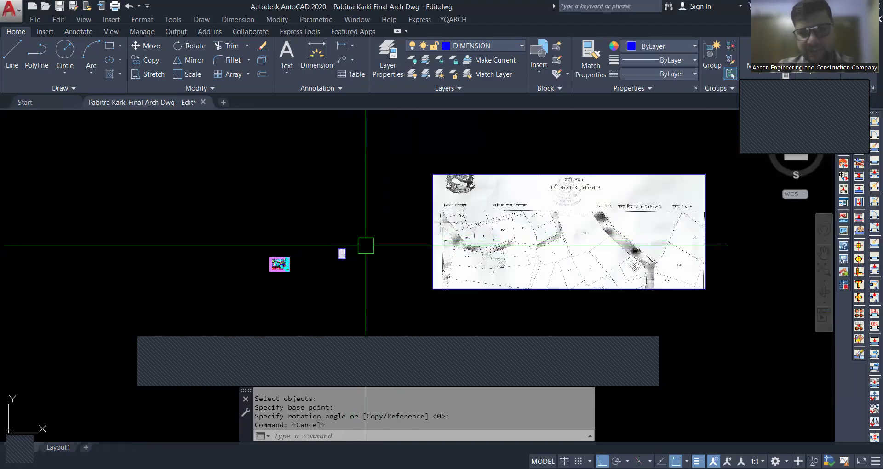
pyautogui.scroll(4, 340, 254)
pyautogui.scroll(-2, 378, 234)
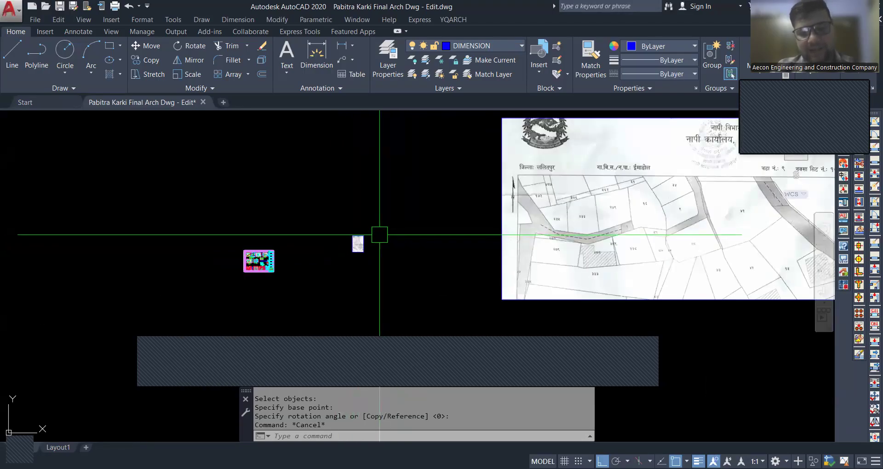
pyautogui.scroll(3, 374, 235)
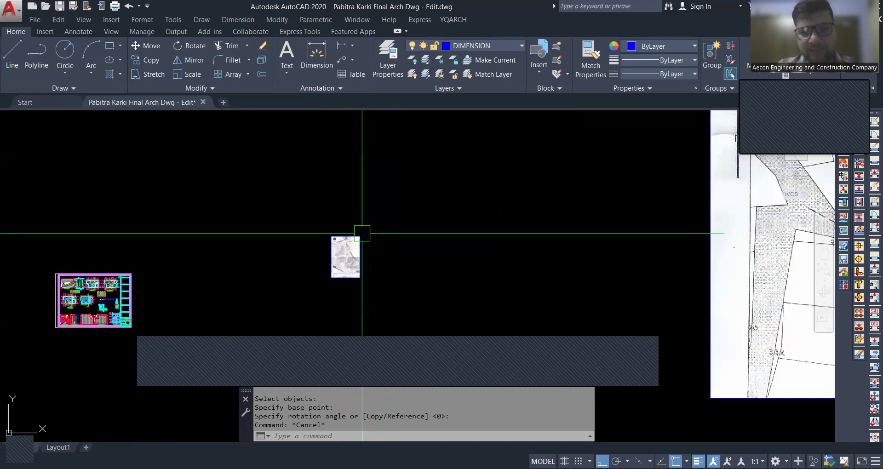
pyautogui.scroll(-6, 347, 253)
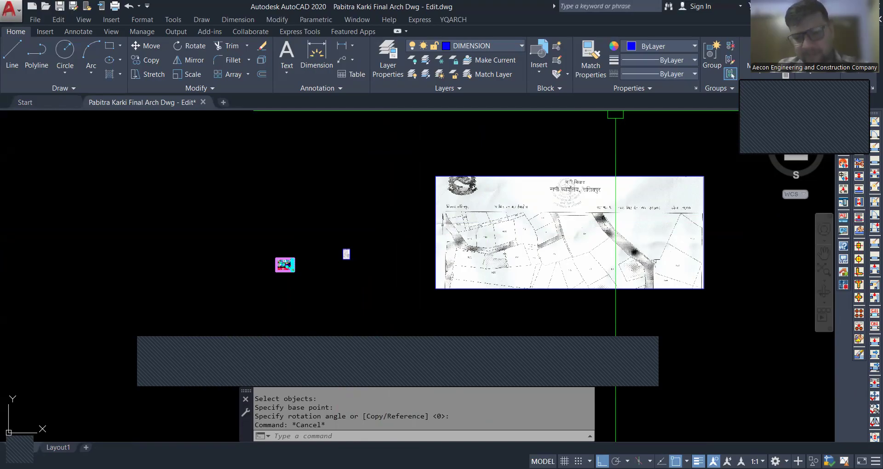
# Step: Paste the copied second map image again into the empty space beside the existing one, with a scale factor of 500
pyautogui.scroll(-5, 347, 241)
pyautogui.scroll(3, 407, 237)
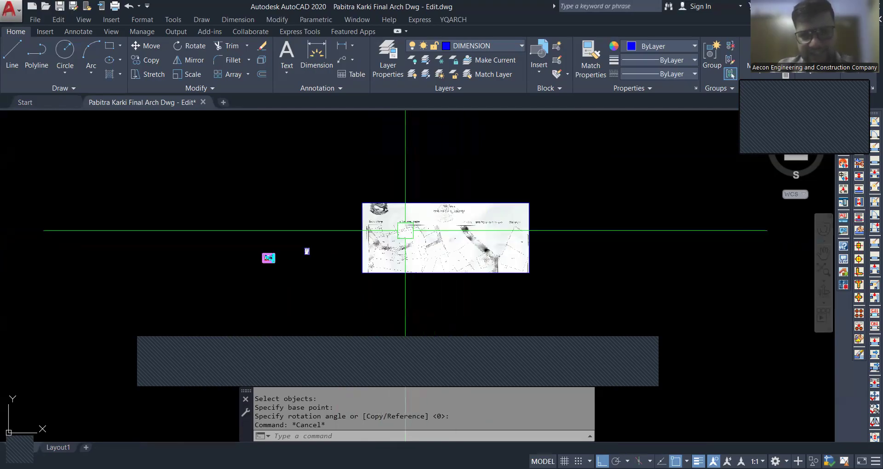
pyautogui.scroll(-4, 533, 274)
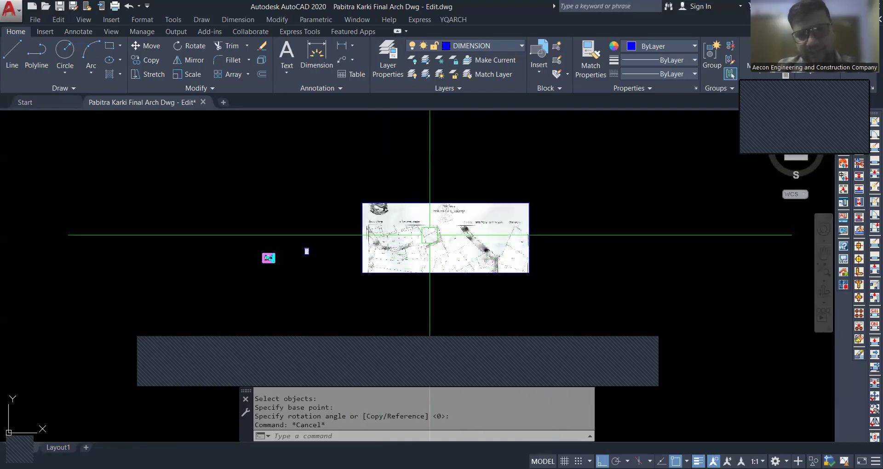
pyautogui.hotkey('ctrl', 'v')
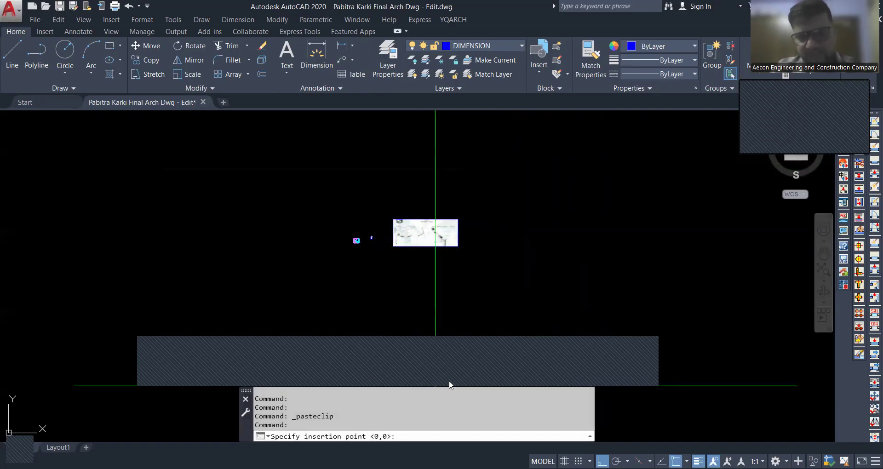
pyautogui.click(539, 198)
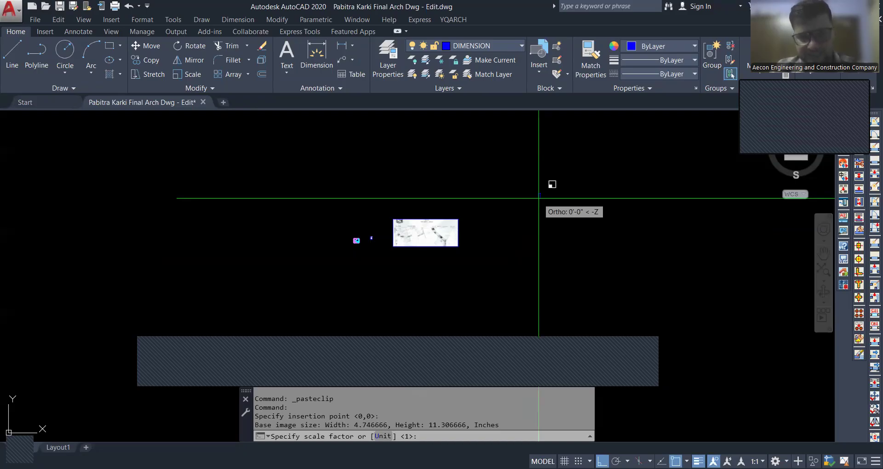
pyautogui.scroll(-3, 571, 205)
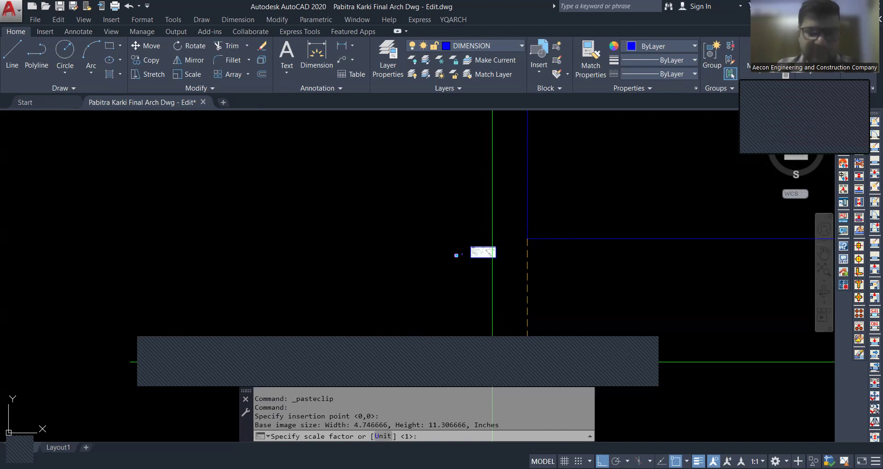
pyautogui.moveTo(571, 245); pyautogui.dragTo(472, 258, button='middle')
pyautogui.scroll(2, 473, 258)
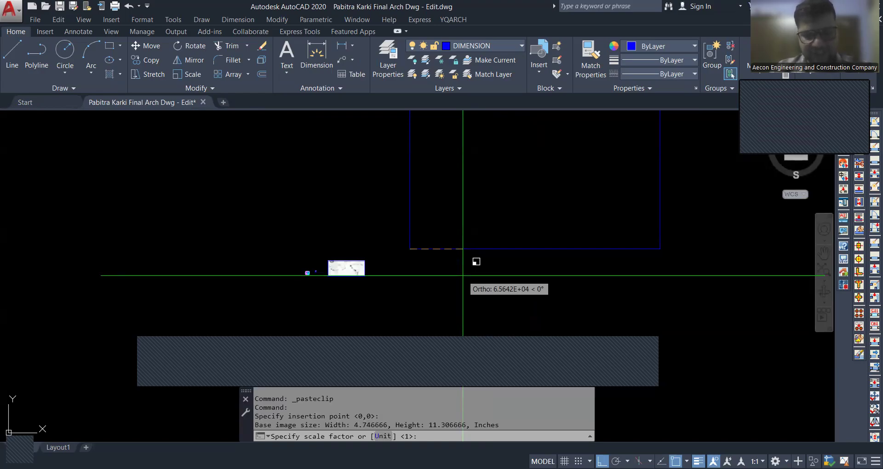
pyautogui.write('500')
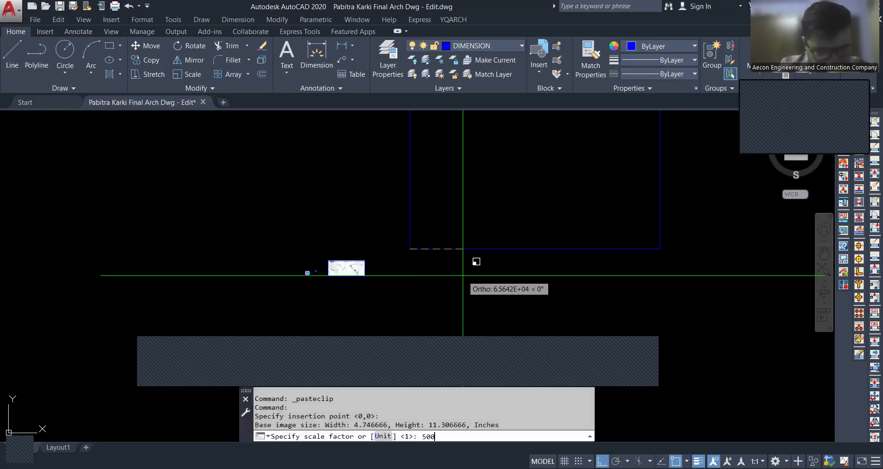
pyautogui.press('Return')
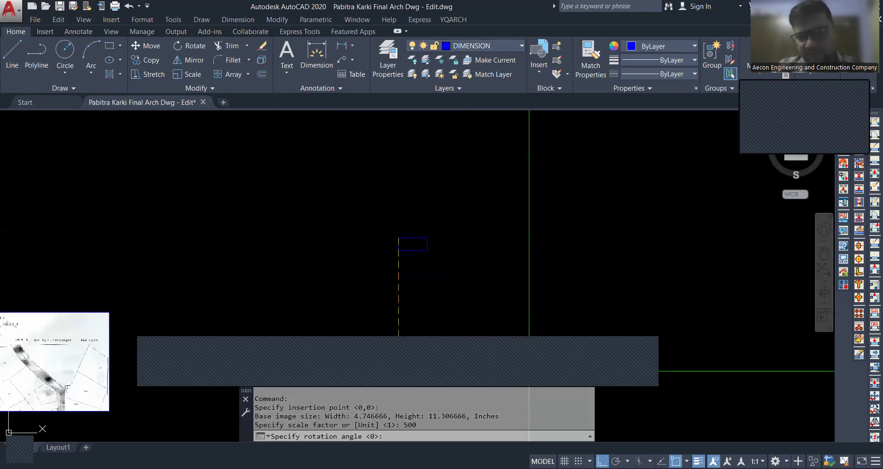
# Step: Keep ortho mode on and finish placing the pasted map image at a rotation angle of 0
pyautogui.click(602, 461)
pyautogui.click(602, 461)
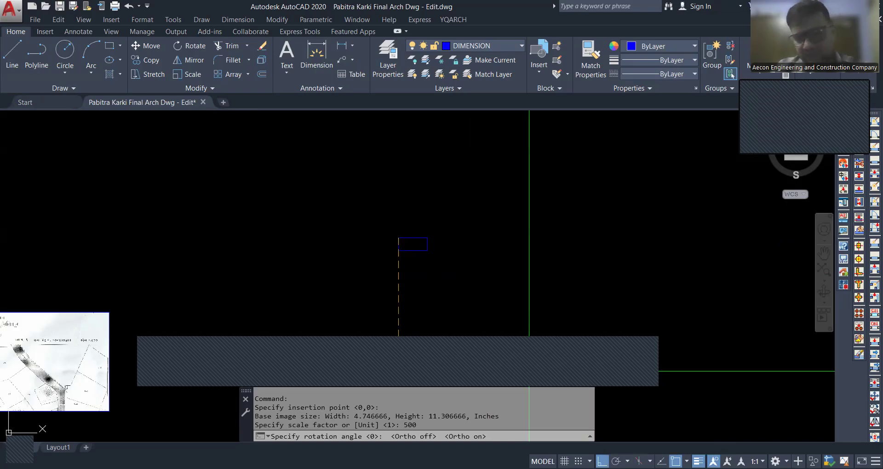
pyautogui.press('F8')
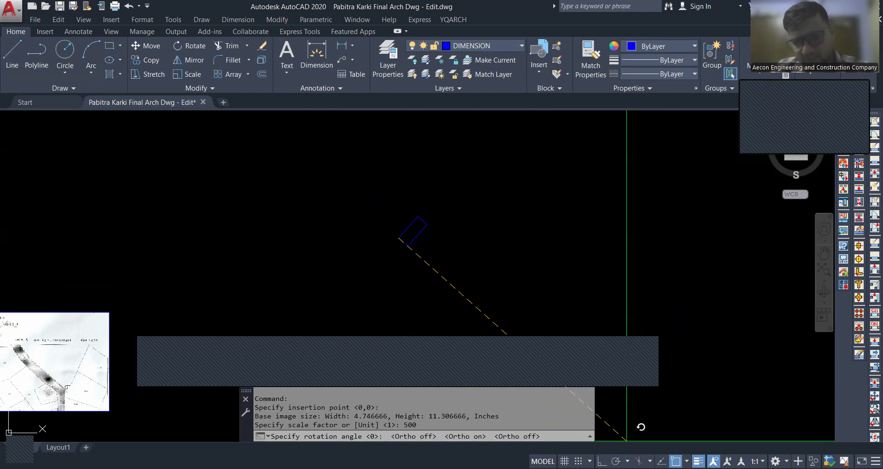
pyautogui.press('F8')
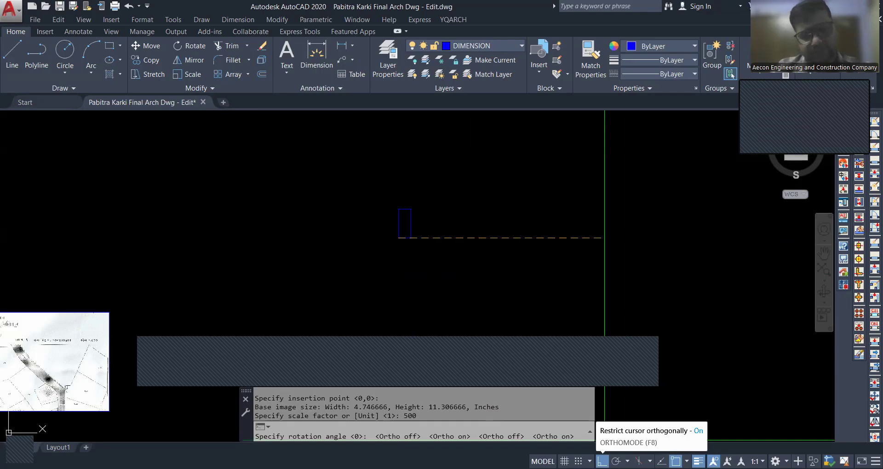
pyautogui.scroll(4, 467, 278)
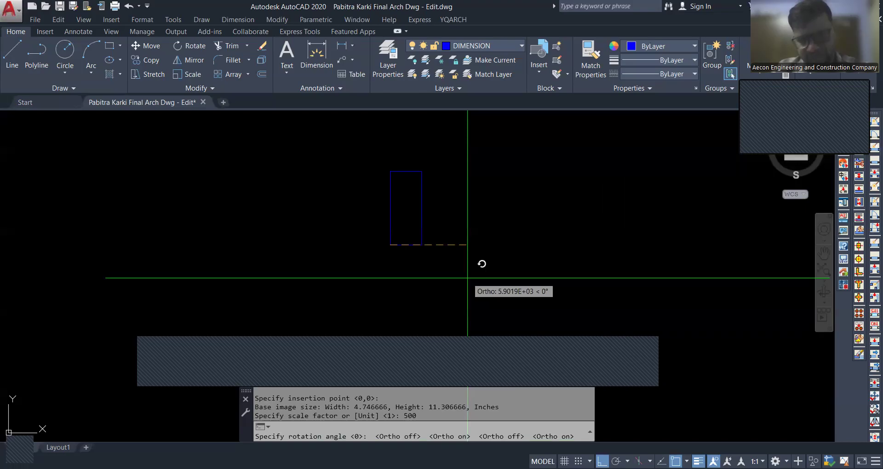
pyautogui.click(468, 278)
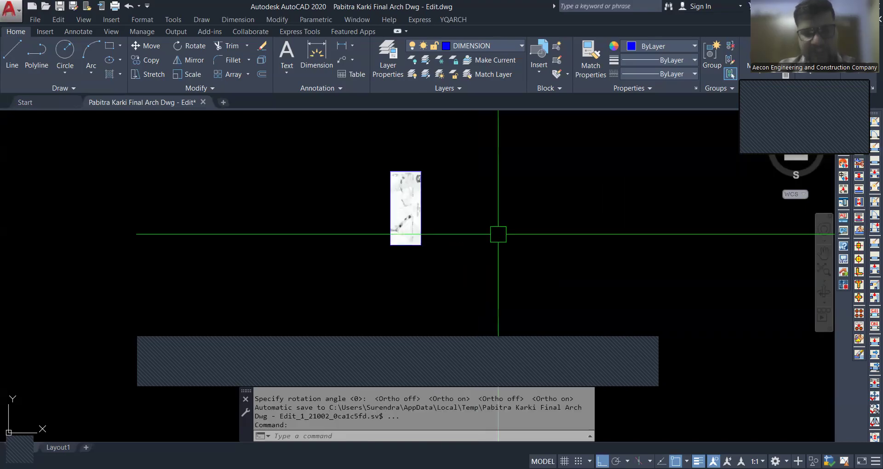
# Step: Inspect the newly placed map image to check which way its header and emblem face
pyautogui.scroll(4, 390, 175)
pyautogui.scroll(3, 390, 175)
pyautogui.scroll(-6, 436, 147)
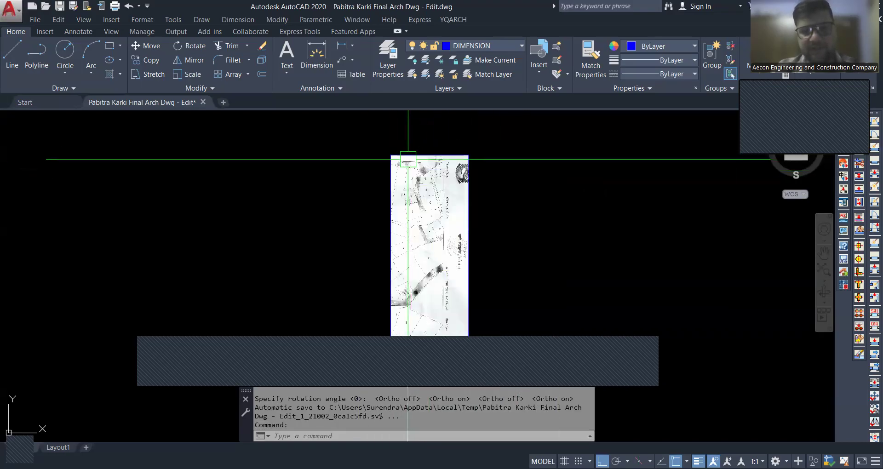
pyautogui.scroll(-2, 441, 227)
pyautogui.scroll(4, 450, 188)
pyautogui.scroll(-2, 449, 289)
pyautogui.press('Escape')
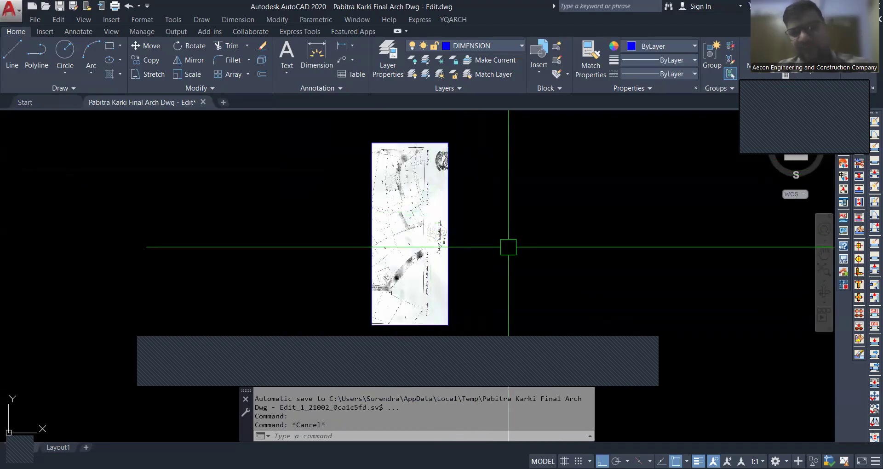
# Step: Rotate the map image scaled by 500 a quarter turn counterclockwise so its header reads upright
pyautogui.write('ro')
pyautogui.press('Return')
pyautogui.scroll(-2, 508, 247)
pyautogui.click(500, 258)
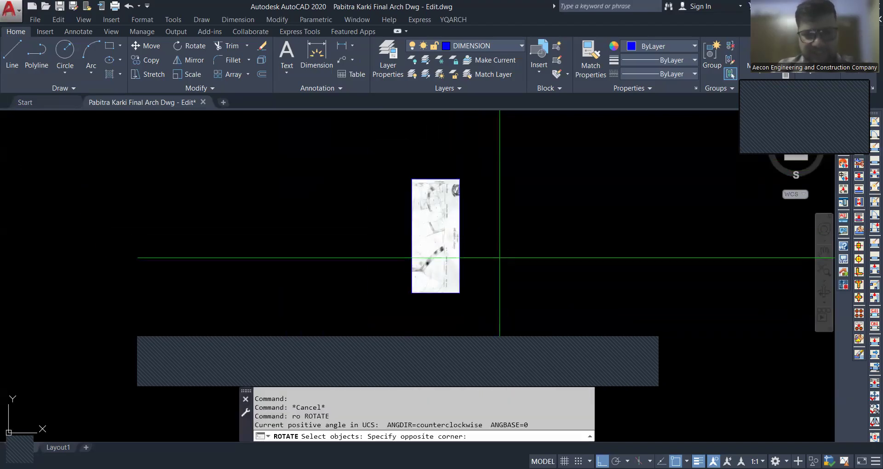
pyautogui.click(405, 174)
pyautogui.press('Return')
pyautogui.click(489, 241)
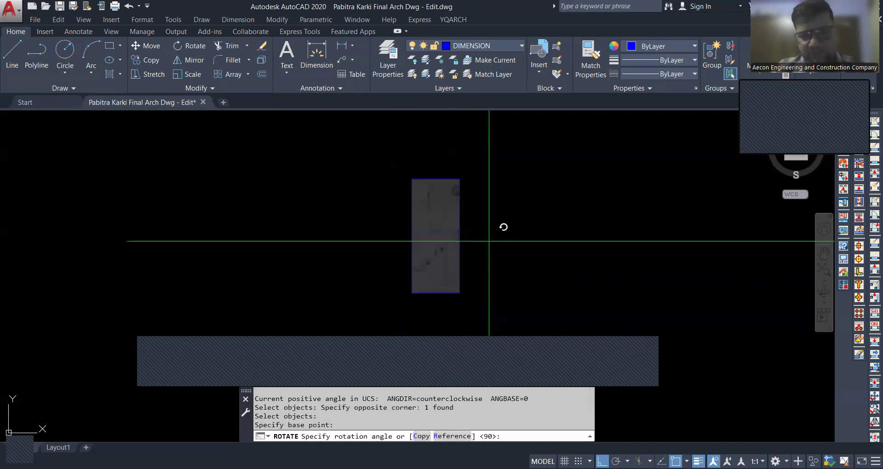
pyautogui.press('Escape')
# Step: Check the scale note in the rotated map's header and the roads and parcels below it
pyautogui.scroll(4, 467, 296)
pyautogui.scroll(-3, 422, 214)
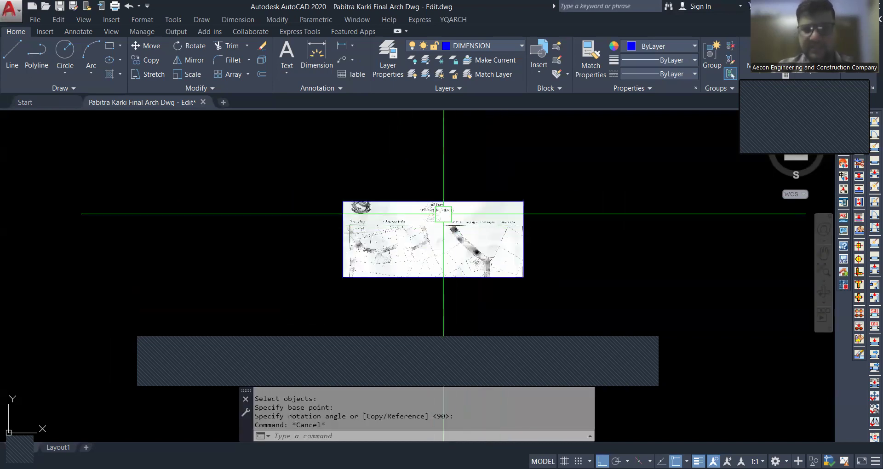
pyautogui.scroll(3, 434, 238)
pyautogui.scroll(2, 421, 226)
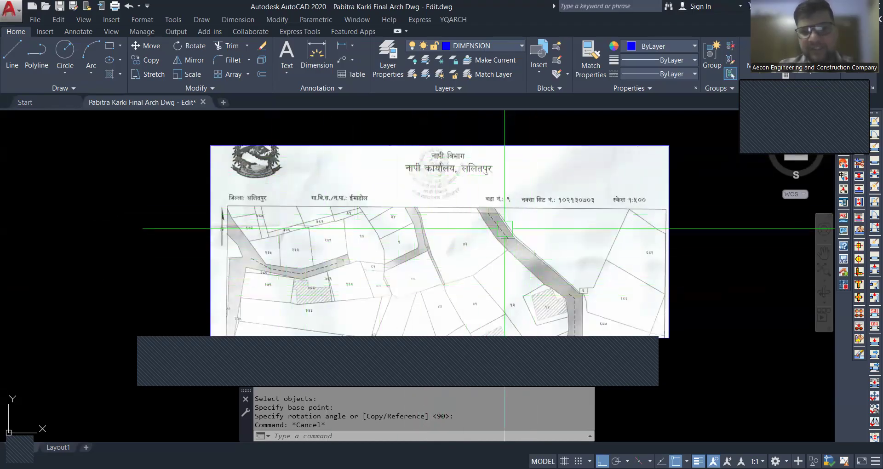
# Step: Examine the ward number, map sheet number and scale note in the cadastral map's header
pyautogui.scroll(5, 650, 212)
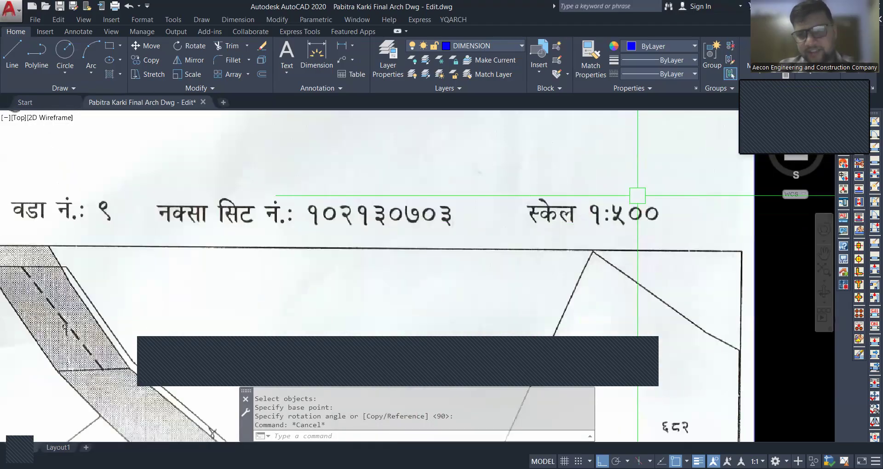
pyautogui.scroll(-1, 639, 215)
pyautogui.scroll(-3, 627, 218)
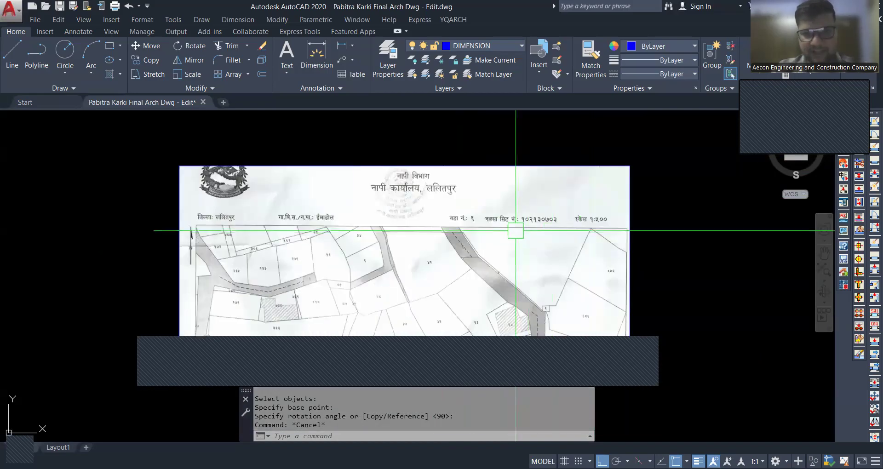
pyautogui.scroll(3, 514, 221)
pyautogui.scroll(2, 644, 216)
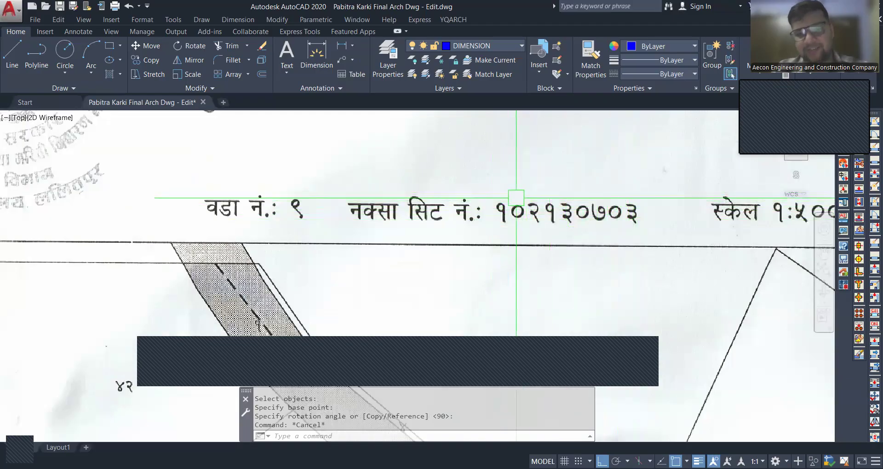
pyautogui.scroll(-6, 564, 215)
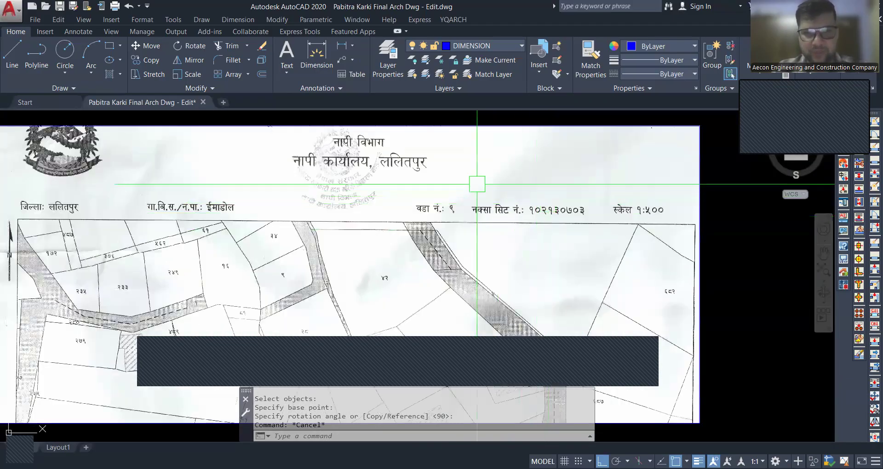
pyautogui.scroll(1, 465, 191)
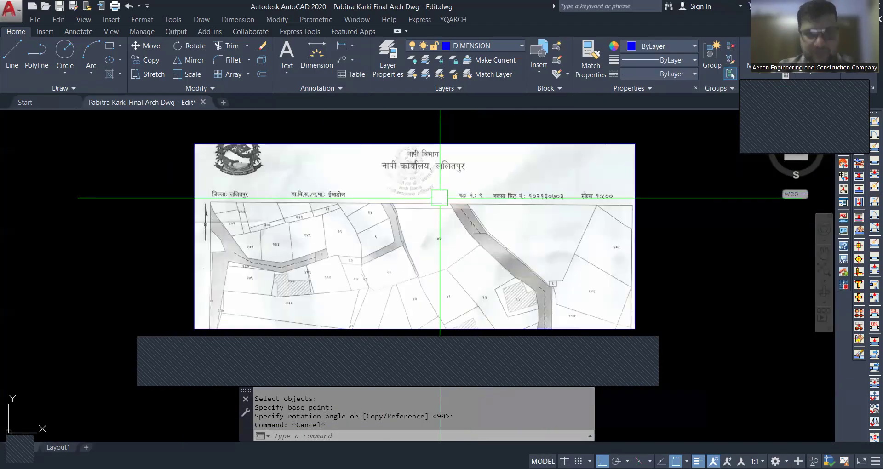
pyautogui.scroll(2, 460, 196)
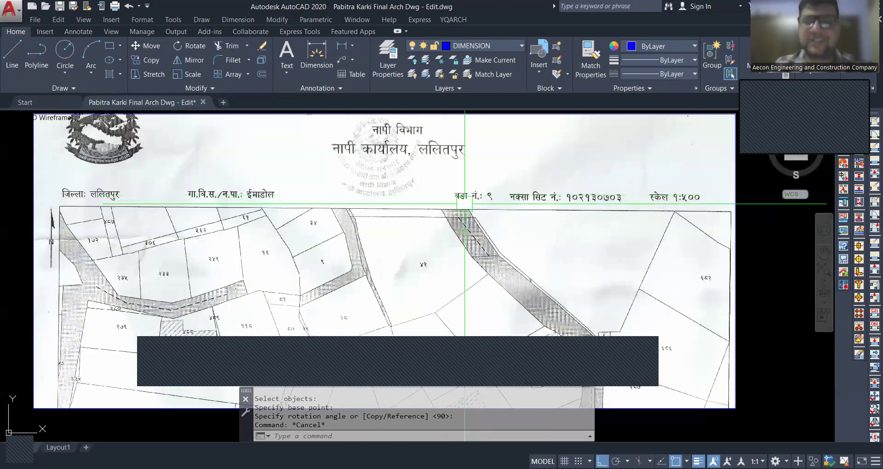
pyautogui.scroll(-2, 463, 209)
pyautogui.scroll(4, 467, 257)
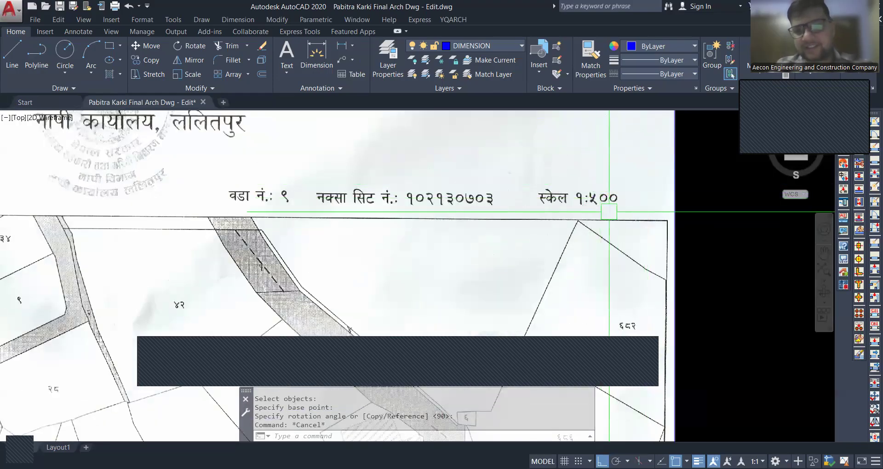
pyautogui.scroll(-4, 440, 240)
# Step: Examine parcel ९, its neighbouring parcels ३४ and १६, and the shaded road running beside them
pyautogui.scroll(4, 461, 198)
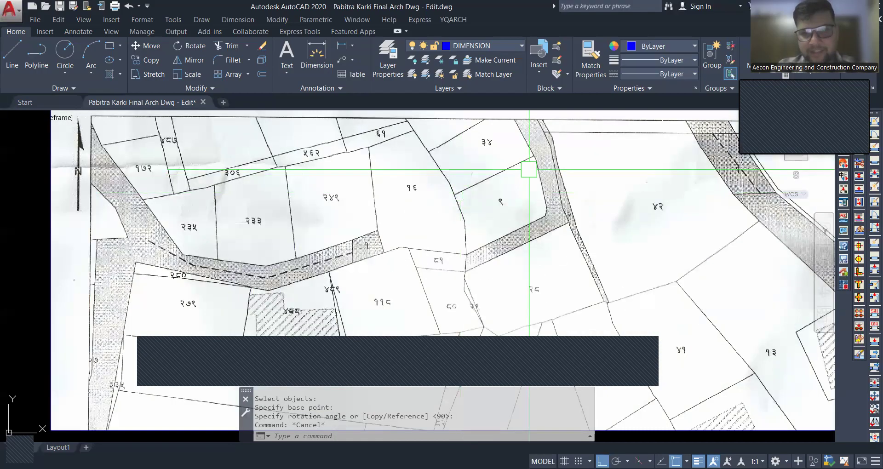
pyautogui.scroll(-2, 471, 205)
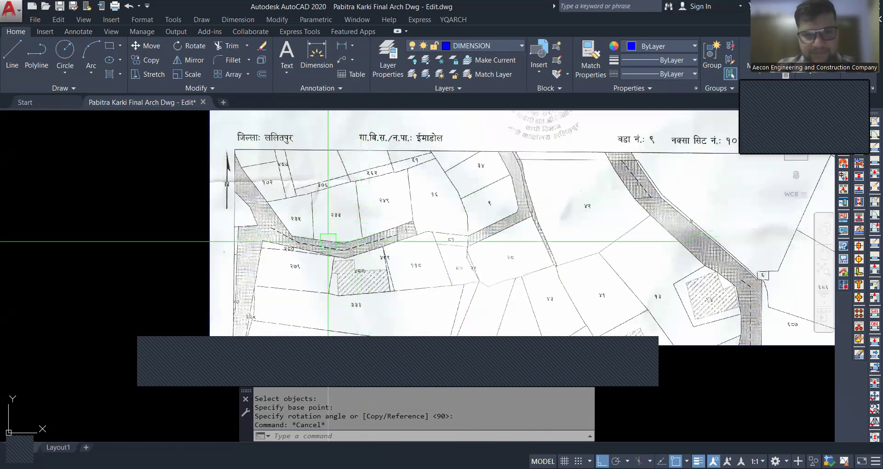
pyautogui.scroll(2, 498, 196)
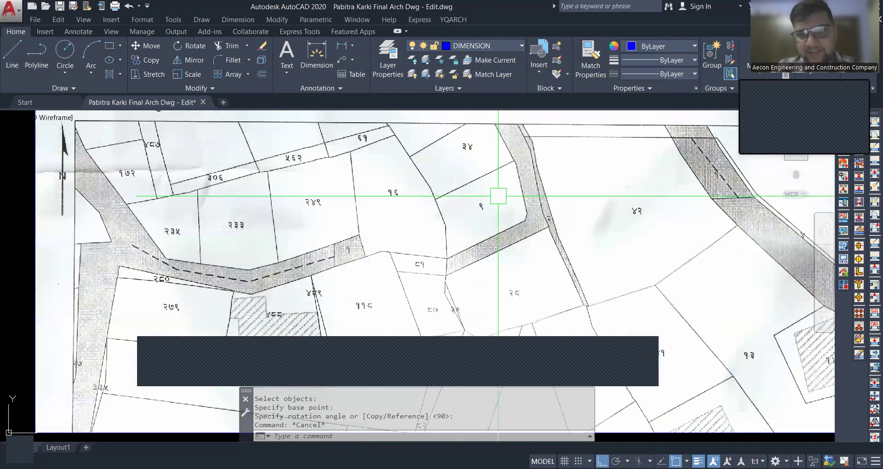
pyautogui.scroll(2, 505, 177)
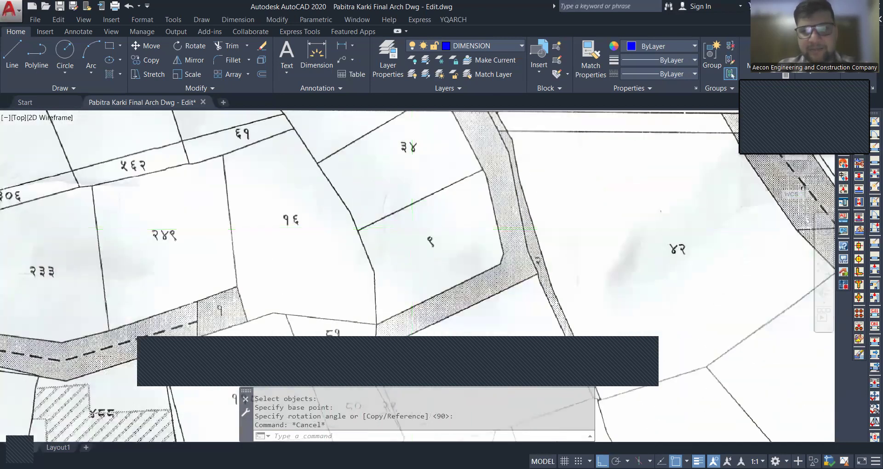
pyautogui.scroll(-2, 412, 228)
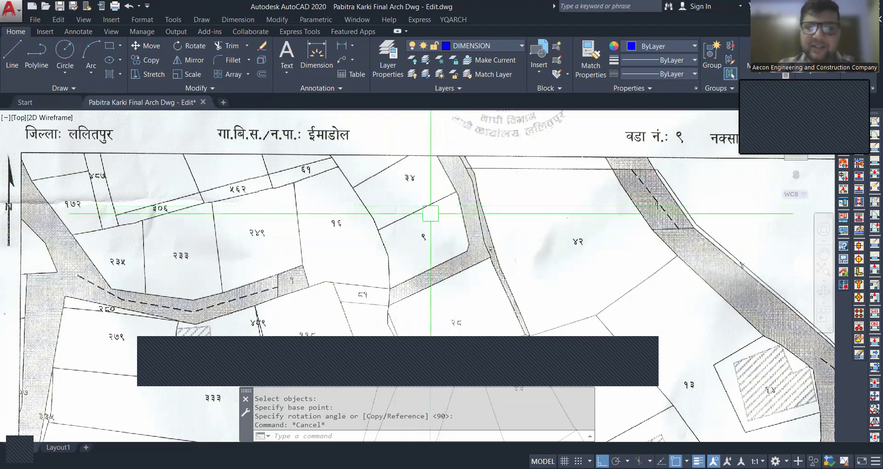
pyautogui.scroll(-4, 428, 230)
pyautogui.scroll(4, 424, 237)
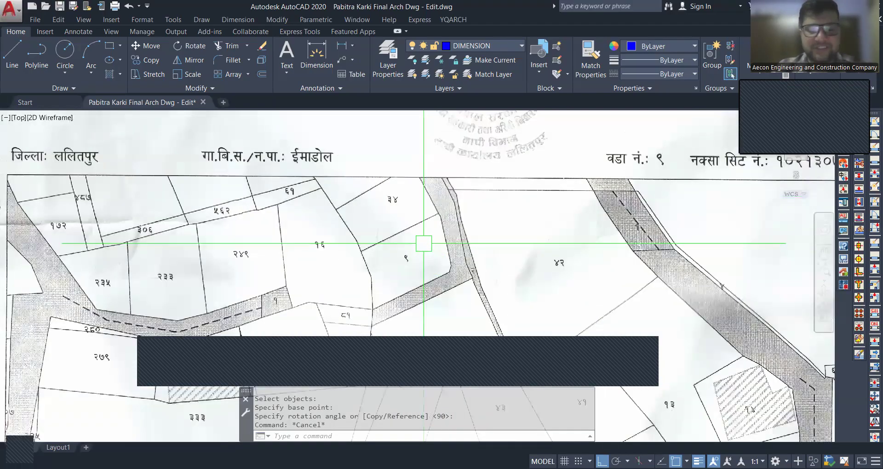
pyautogui.scroll(-4, 418, 236)
pyautogui.scroll(4, 415, 237)
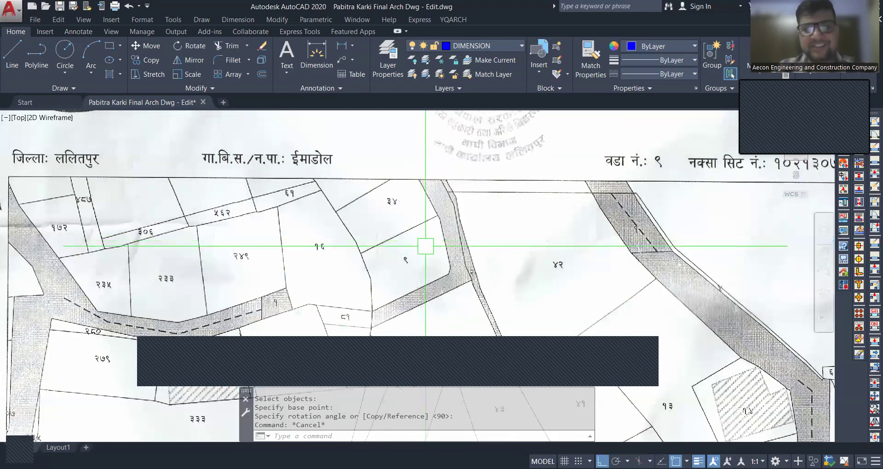
pyautogui.scroll(-2, 418, 242)
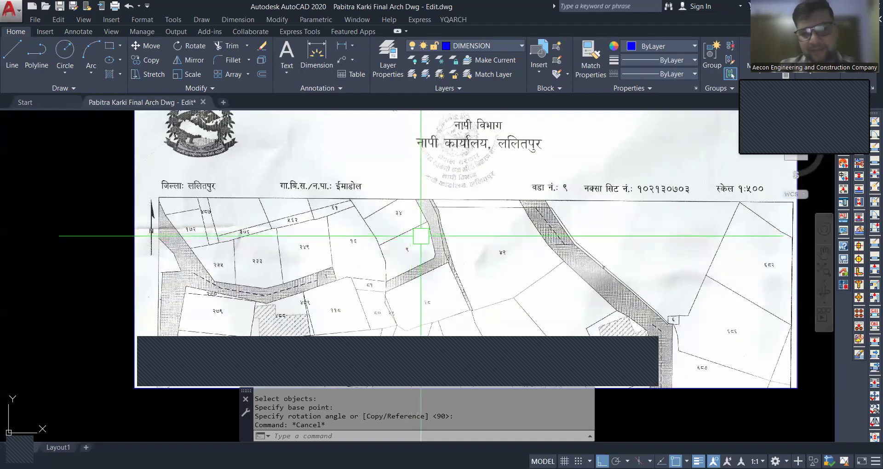
pyautogui.scroll(2, 419, 244)
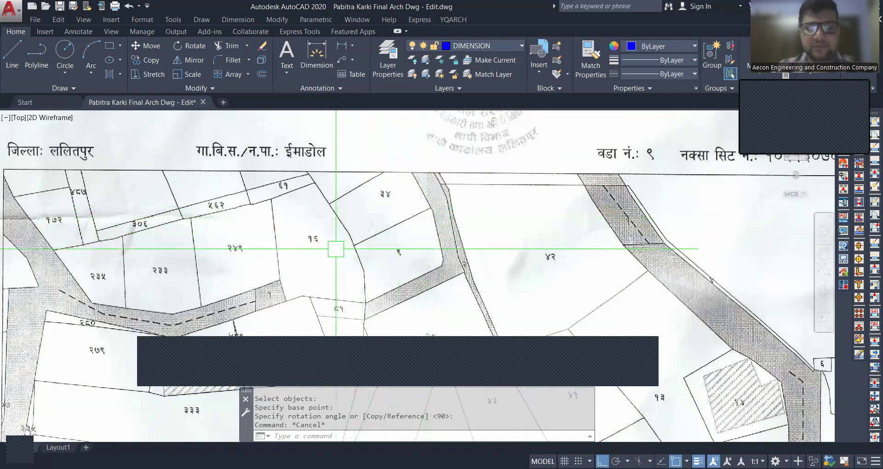
pyautogui.scroll(-2, 399, 223)
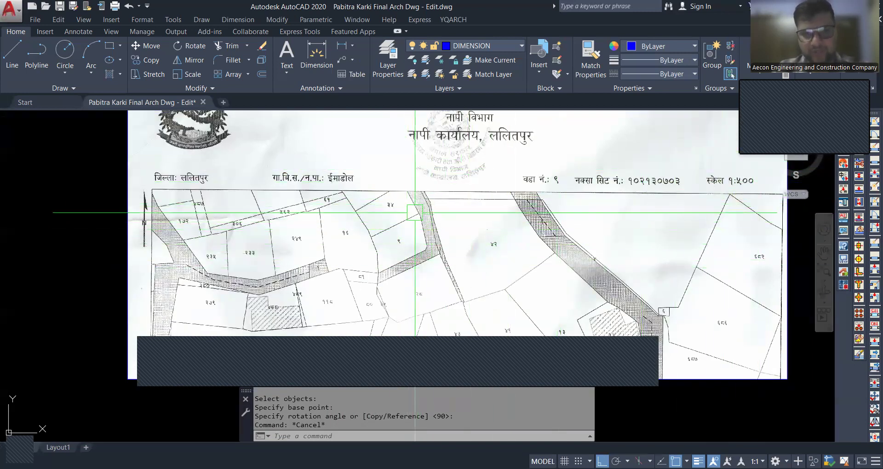
pyautogui.scroll(1, 473, 160)
pyautogui.scroll(-1, 371, 161)
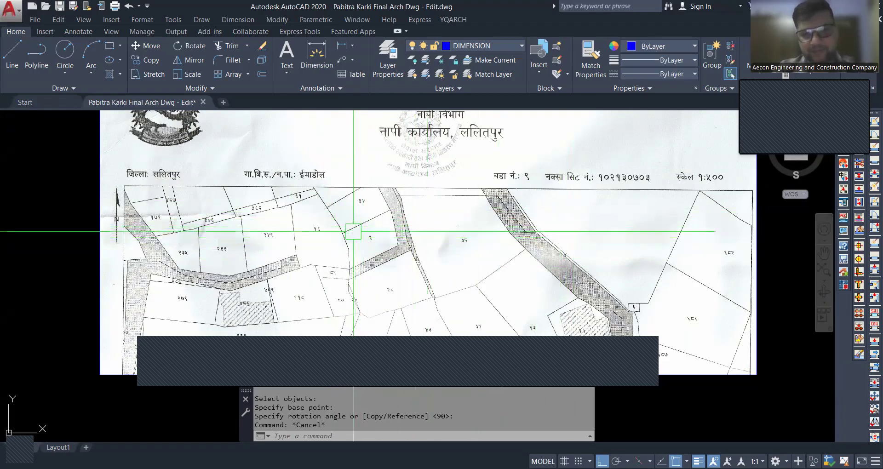
pyautogui.scroll(3, 358, 228)
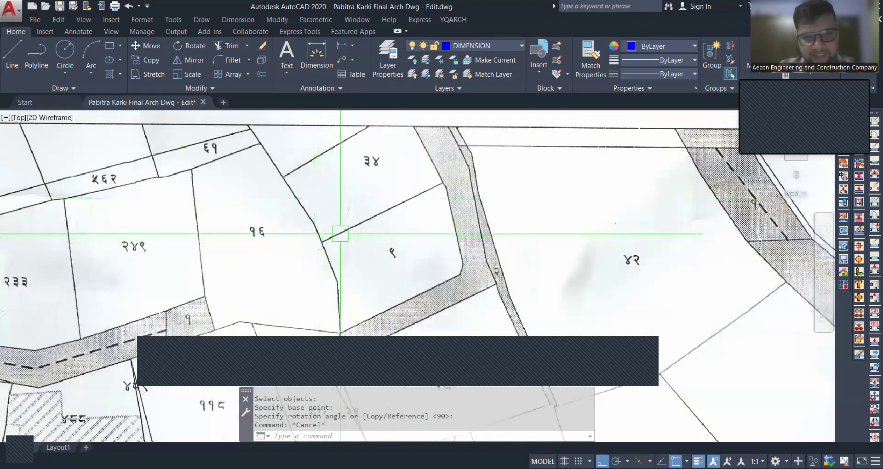
# Step: Compare the header's scale note with the parcels, hatched buildings and roads across the whole map
pyautogui.scroll(-6, 462, 263)
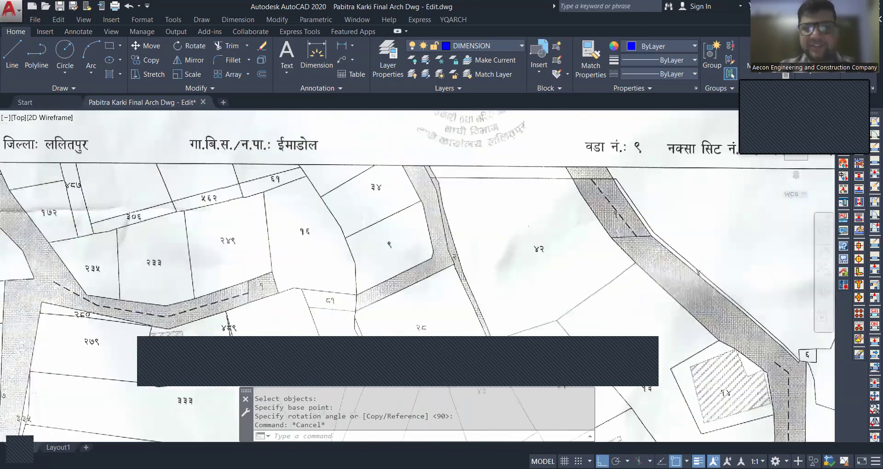
pyautogui.scroll(4, 506, 217)
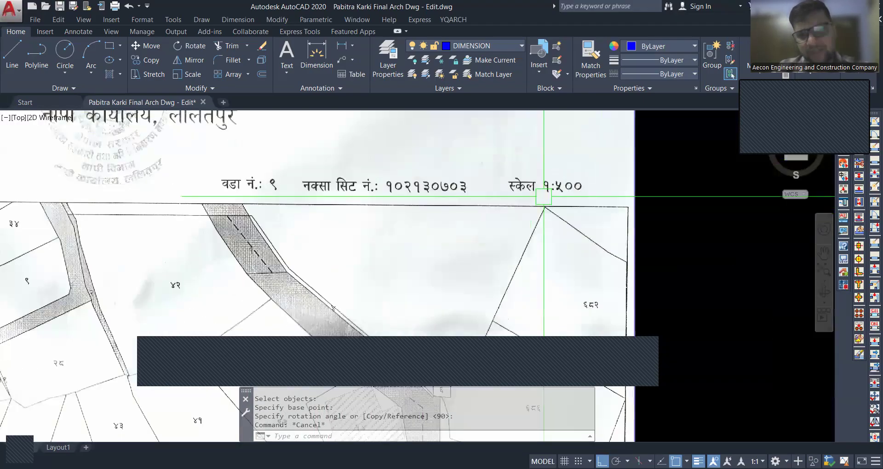
pyautogui.scroll(-3, 562, 197)
pyautogui.scroll(-2, 578, 195)
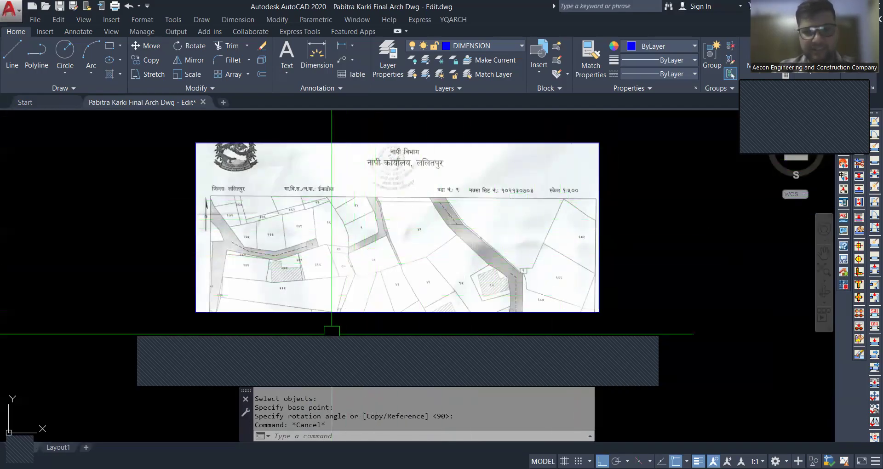
pyautogui.scroll(5, 408, 230)
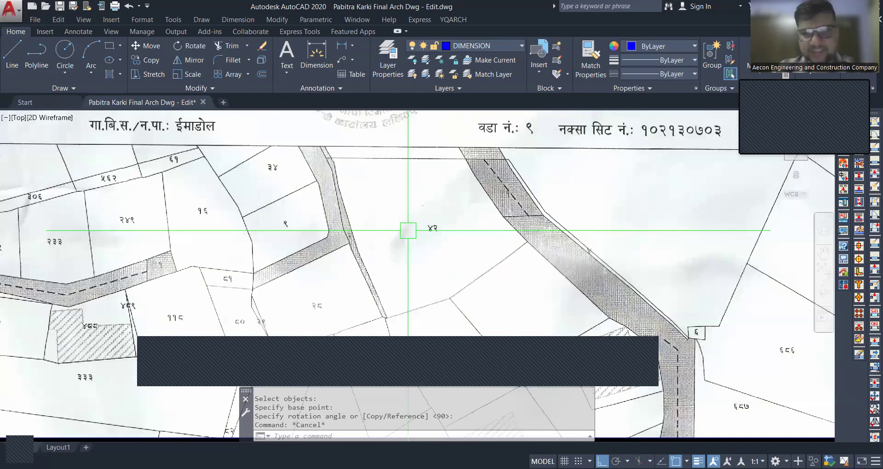
pyautogui.scroll(-2, 414, 228)
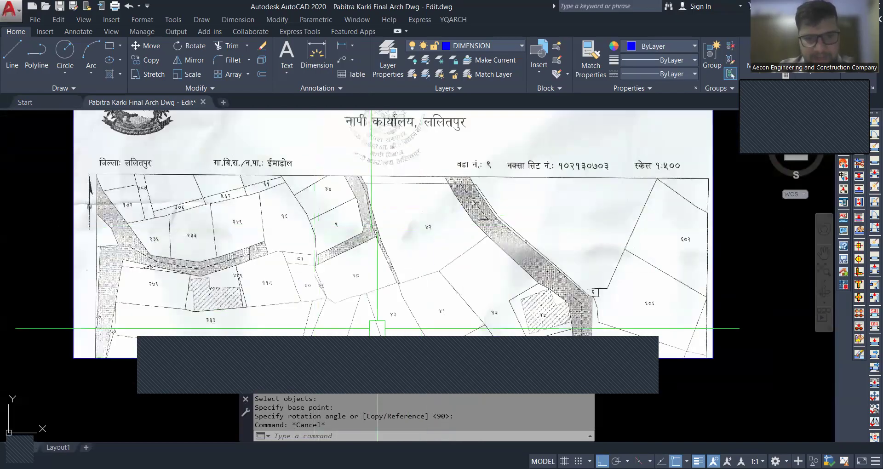
pyautogui.scroll(3, 430, 252)
pyautogui.scroll(-3, 430, 220)
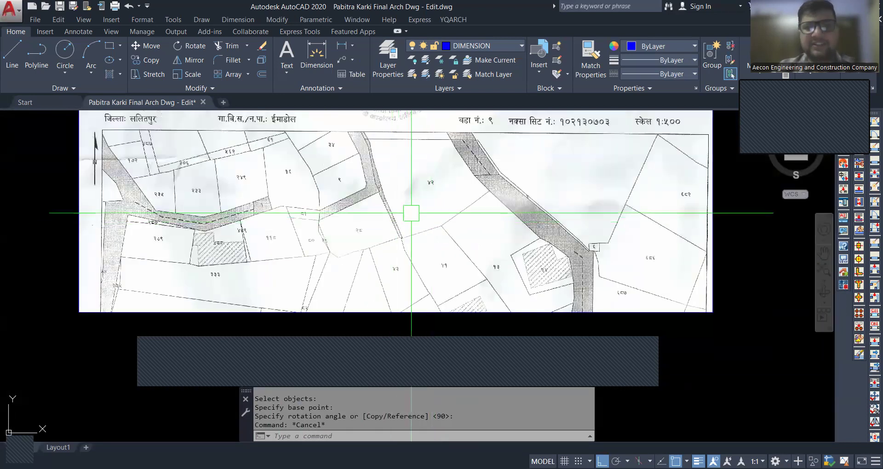
pyautogui.scroll(-2, 407, 258)
pyautogui.scroll(2, 369, 231)
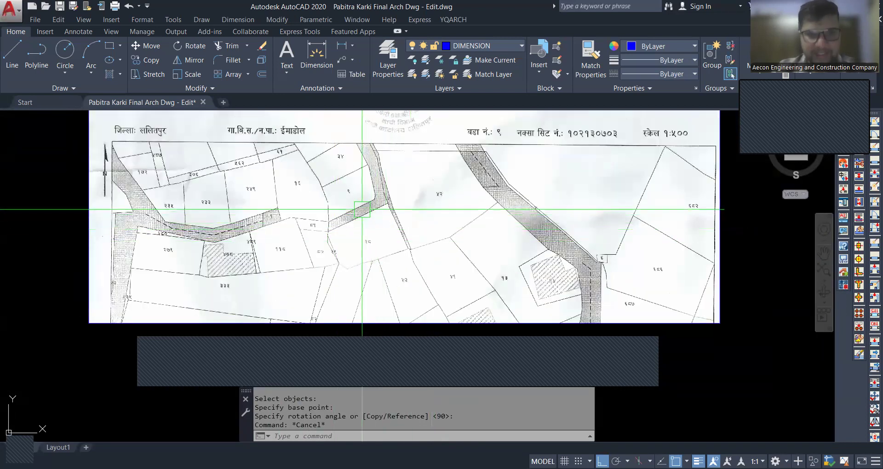
pyautogui.scroll(2, 362, 210)
pyautogui.scroll(-2, 382, 226)
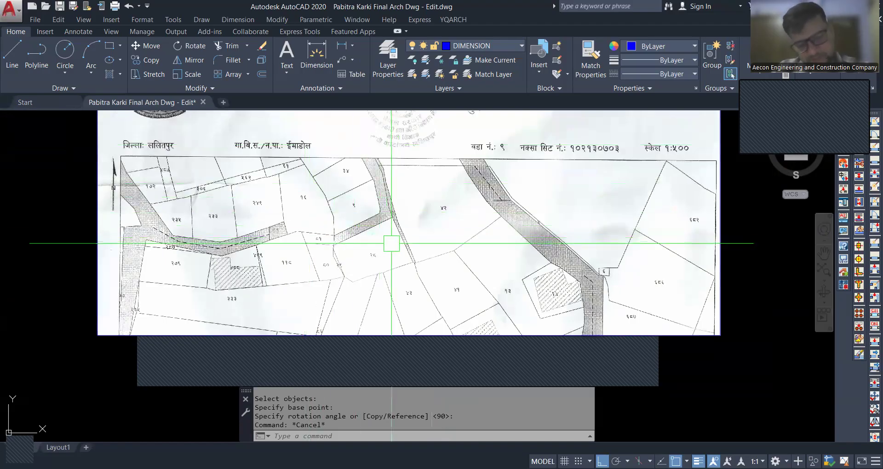
pyautogui.scroll(2, 336, 194)
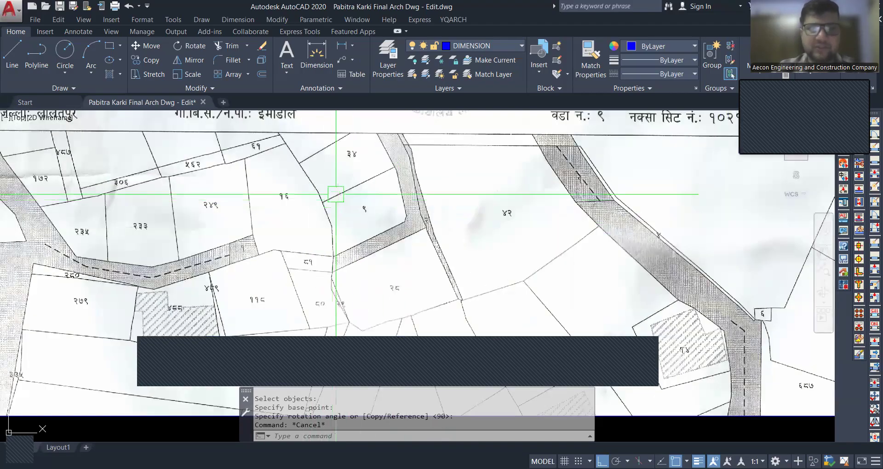
pyautogui.scroll(2, 347, 170)
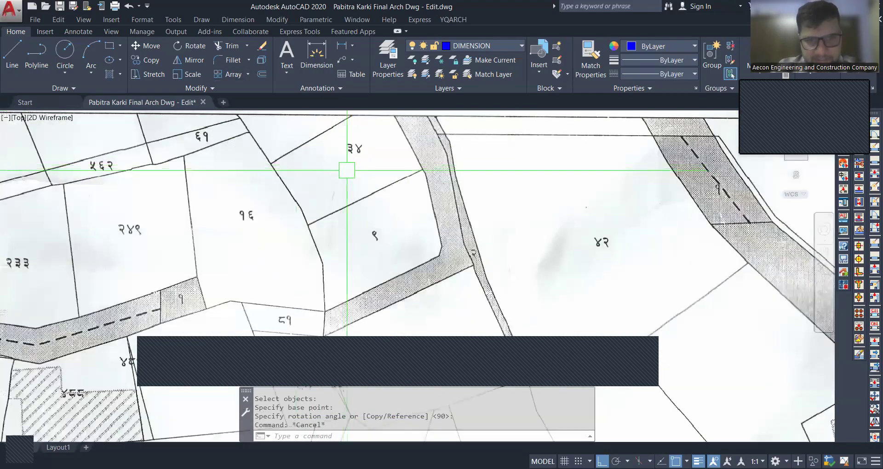
pyautogui.scroll(-5, 347, 170)
pyautogui.scroll(-4, 354, 219)
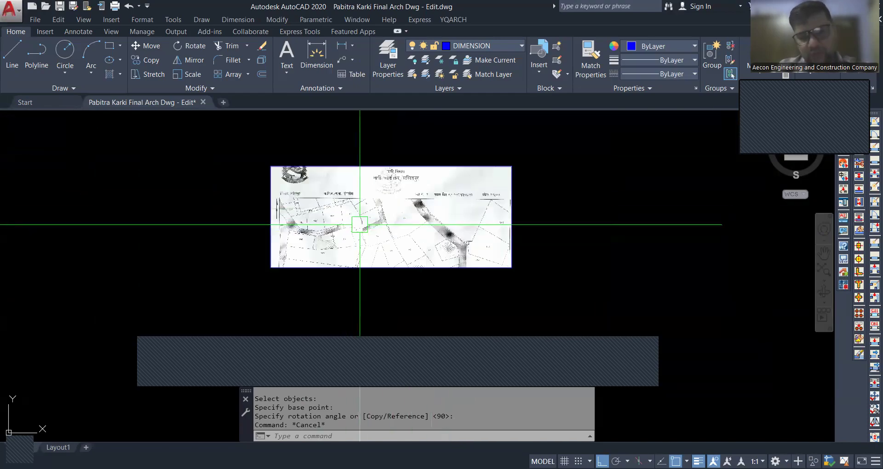
pyautogui.scroll(6, 393, 218)
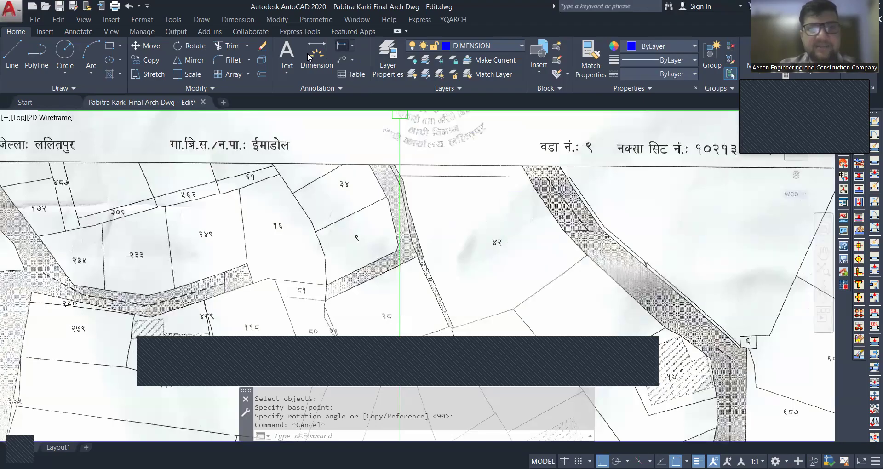
# Step: Add an aligned dimension, with ortho off, along the boundary between parcels ९ and ३४, offset just outside parcel ९
pyautogui.click(352, 46)
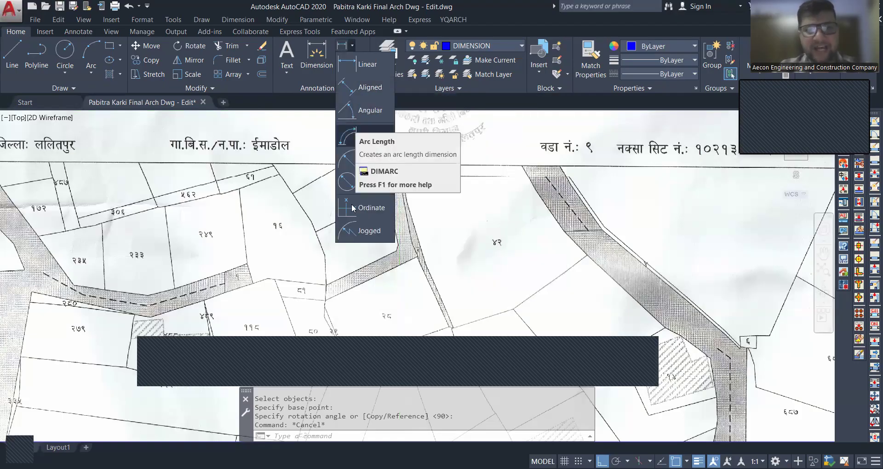
pyautogui.click(363, 90)
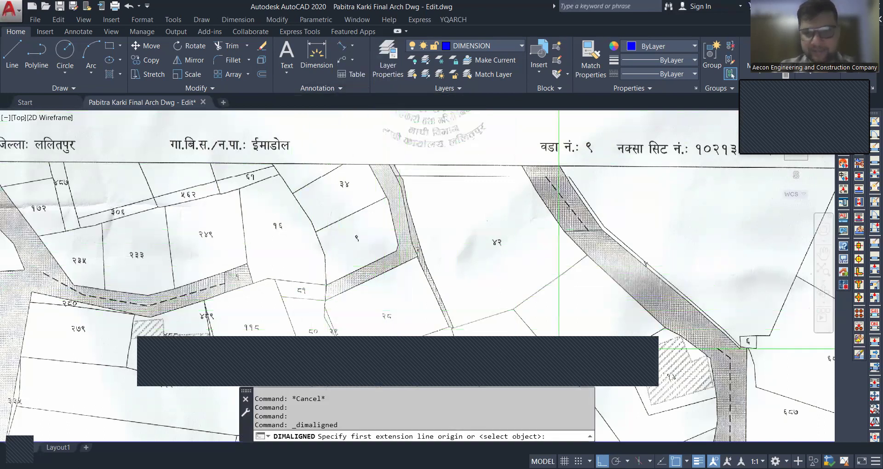
pyautogui.press('F8')
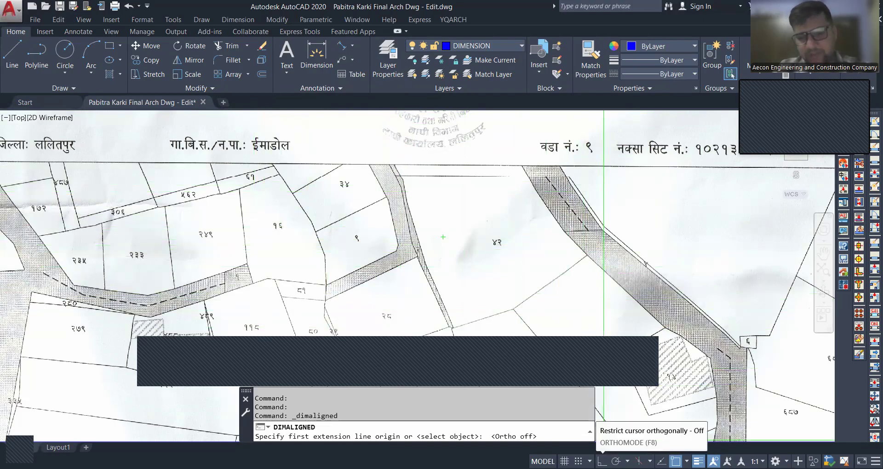
pyautogui.scroll(6, 322, 224)
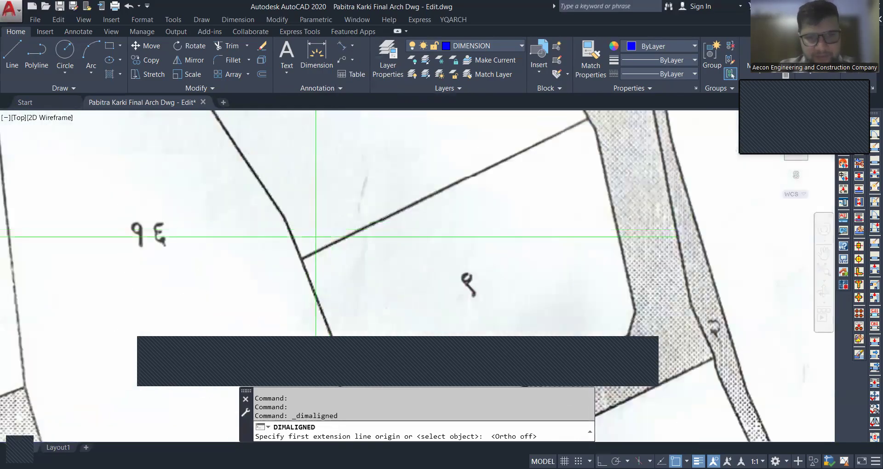
pyautogui.scroll(4, 306, 249)
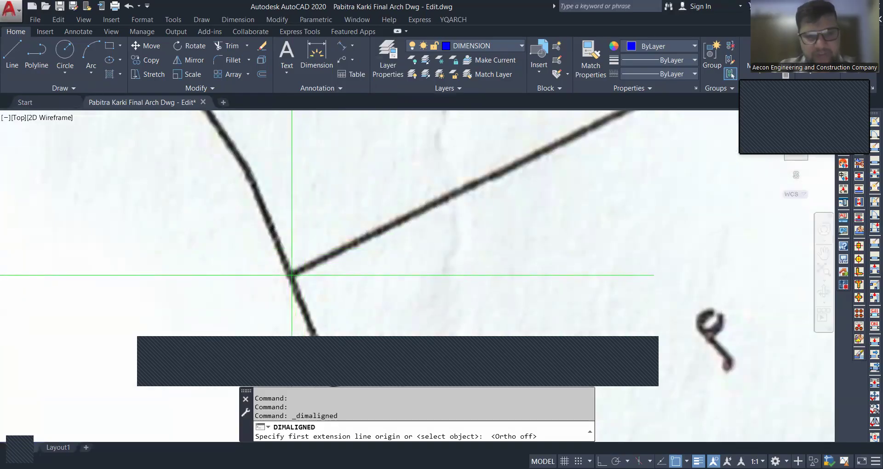
pyautogui.click(292, 275)
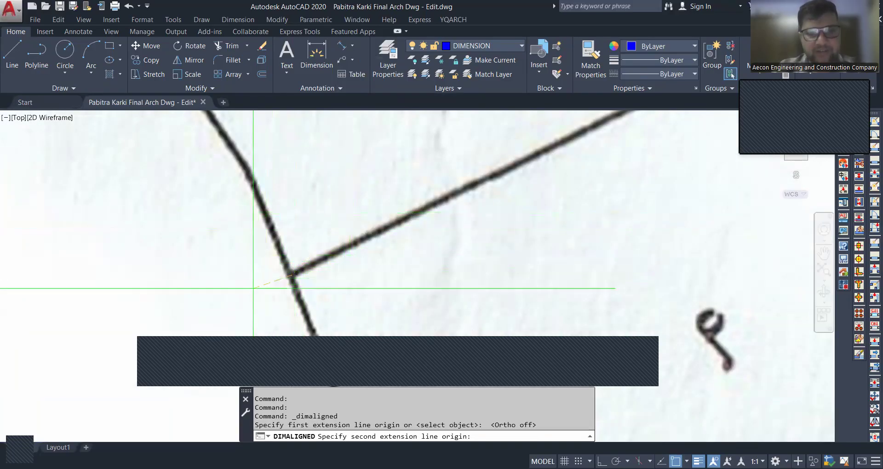
pyautogui.scroll(-4, 285, 274)
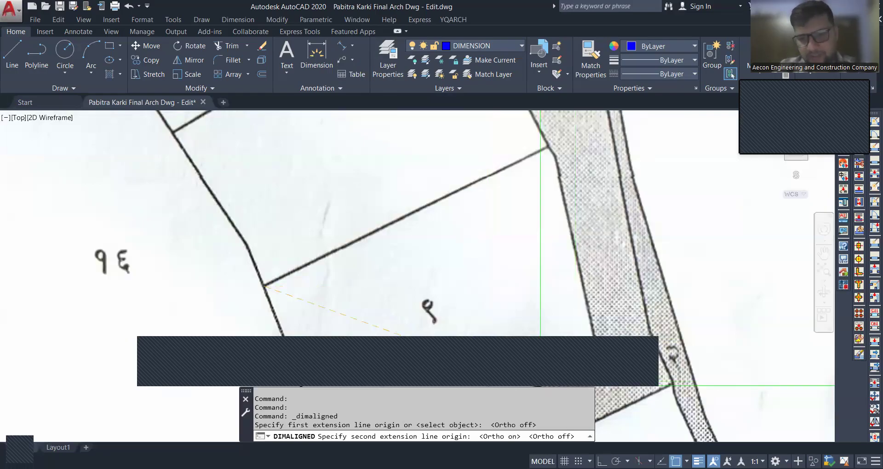
pyautogui.scroll(2, 544, 145)
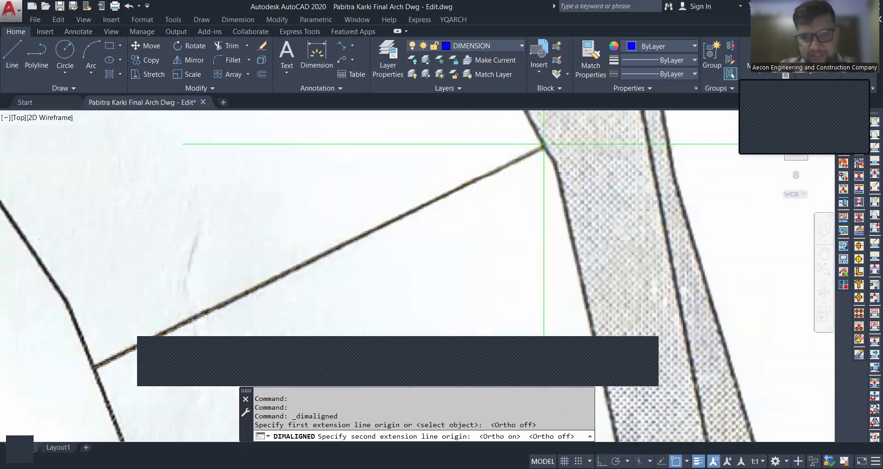
pyautogui.click(542, 146)
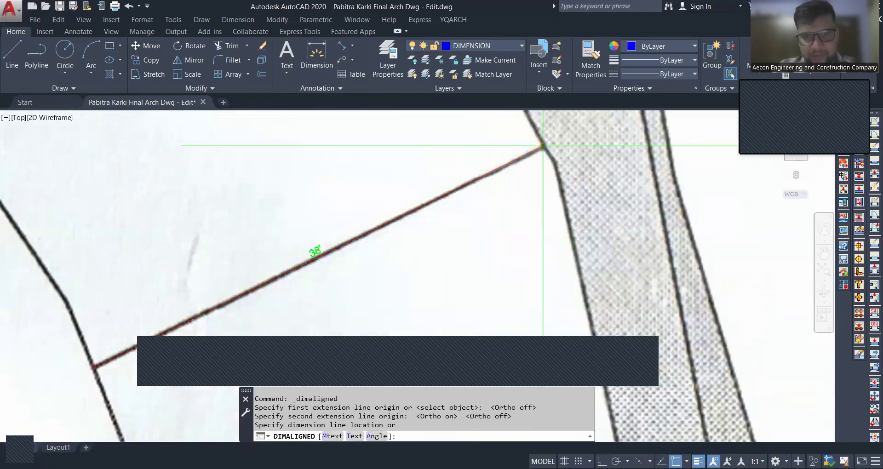
pyautogui.click(320, 236)
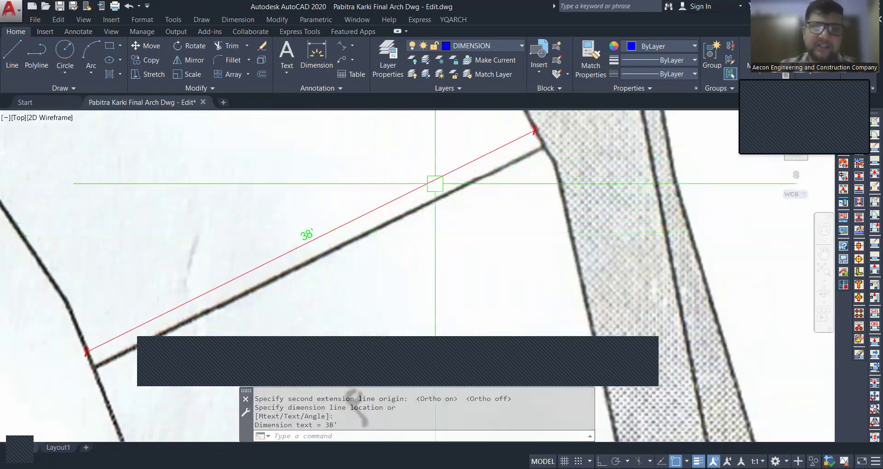
pyautogui.scroll(-3, 388, 211)
pyautogui.scroll(3, 380, 191)
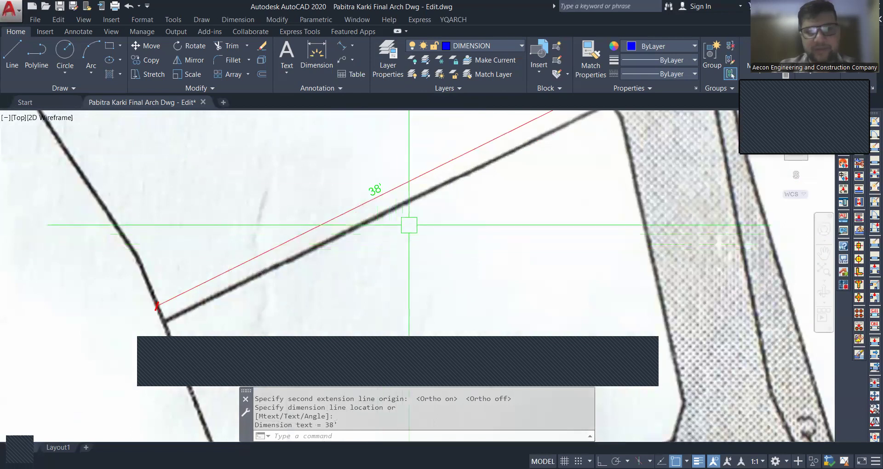
pyautogui.scroll(-2, 425, 229)
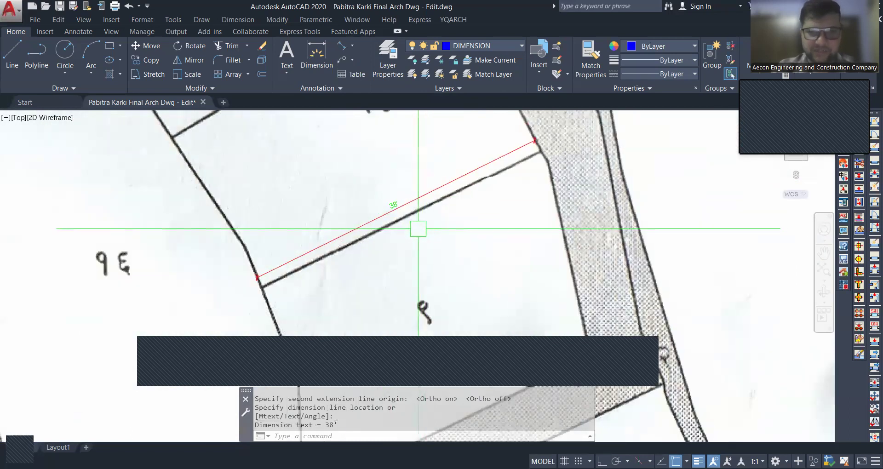
# Step: Add an aligned dimension to the upper segment of the boundary between parcels ९ and १६, down to its bend
pyautogui.click(342, 48)
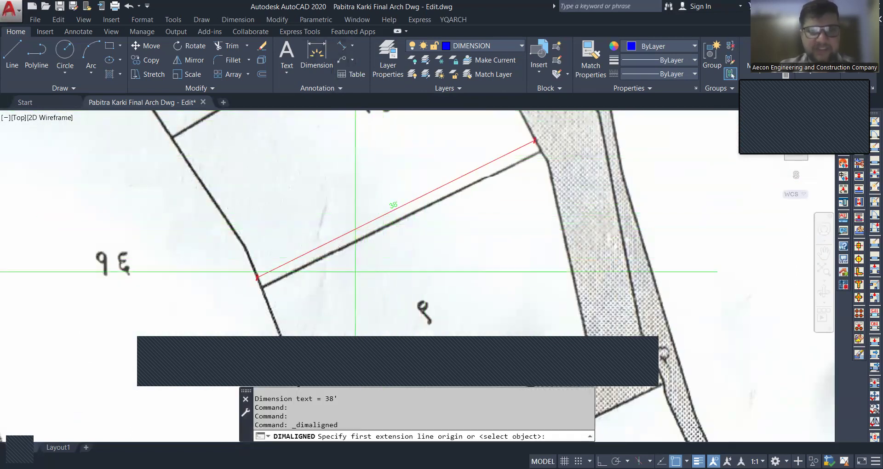
pyautogui.scroll(4, 277, 270)
pyautogui.press('Escape')
pyautogui.press('Return')
pyautogui.click(225, 298)
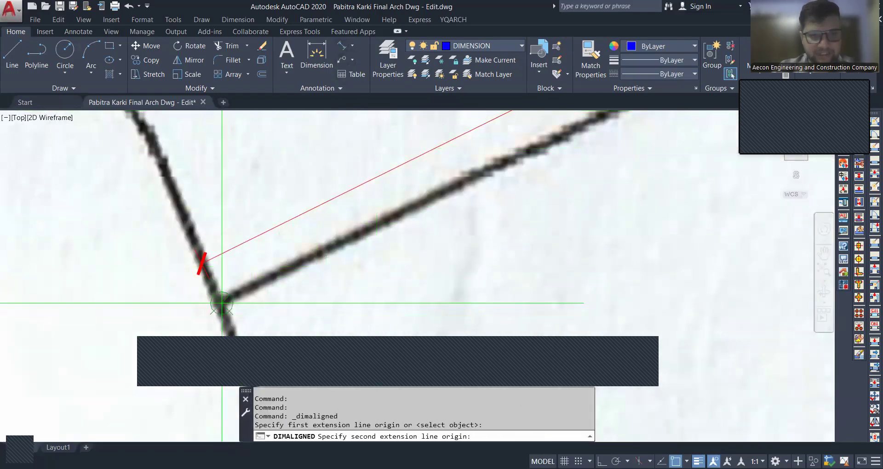
pyautogui.scroll(-4, 224, 299)
pyautogui.scroll(6, 343, 212)
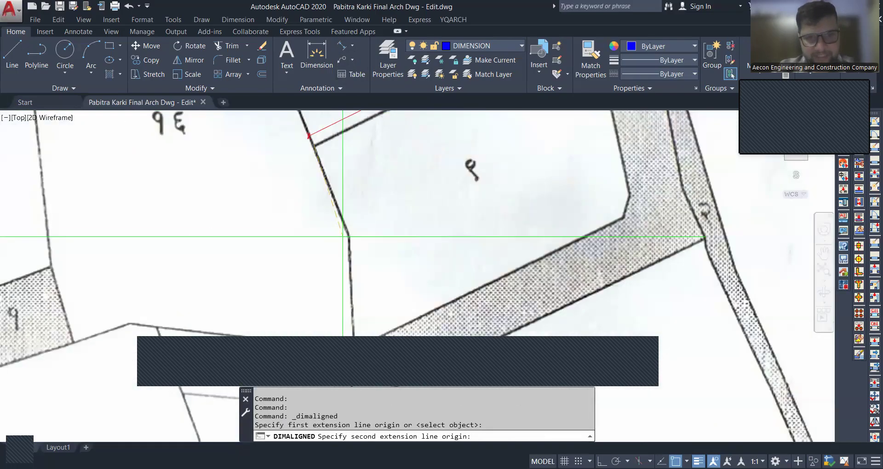
pyautogui.click(349, 239)
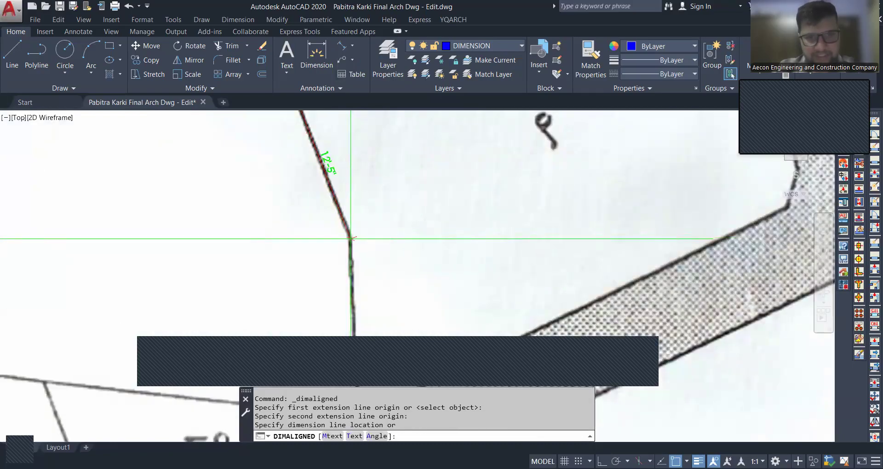
pyautogui.click(316, 207)
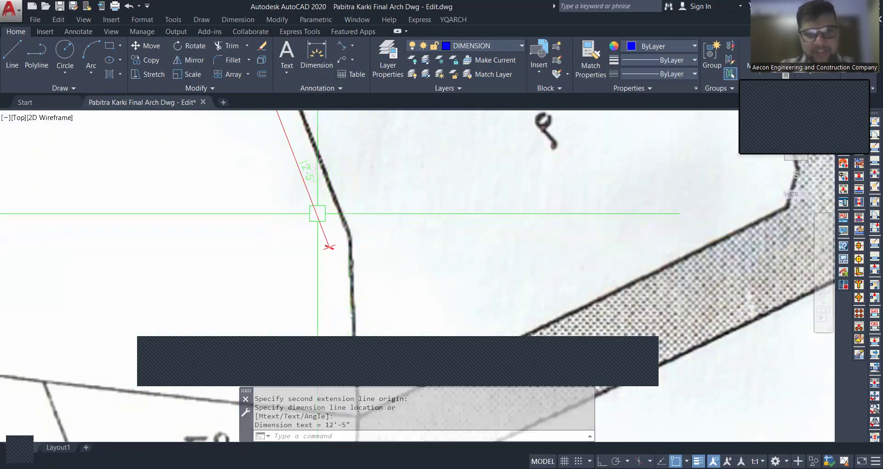
# Step: Add an aligned dimension to the lower segment of parcel ९'s boundary with १६, from the bend to the road corner
pyautogui.scroll(4, 312, 166)
pyautogui.scroll(-3, 312, 166)
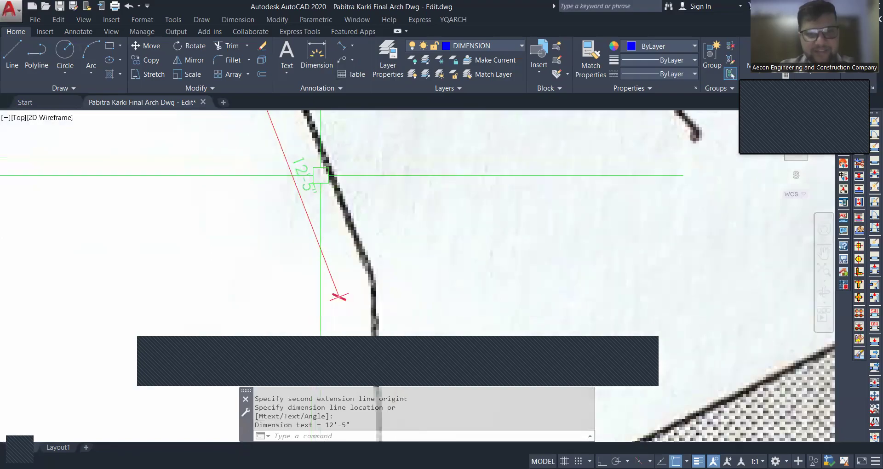
pyautogui.press('space')
pyautogui.click(374, 275)
pyautogui.scroll(-5, 375, 177)
pyautogui.scroll(5, 373, 321)
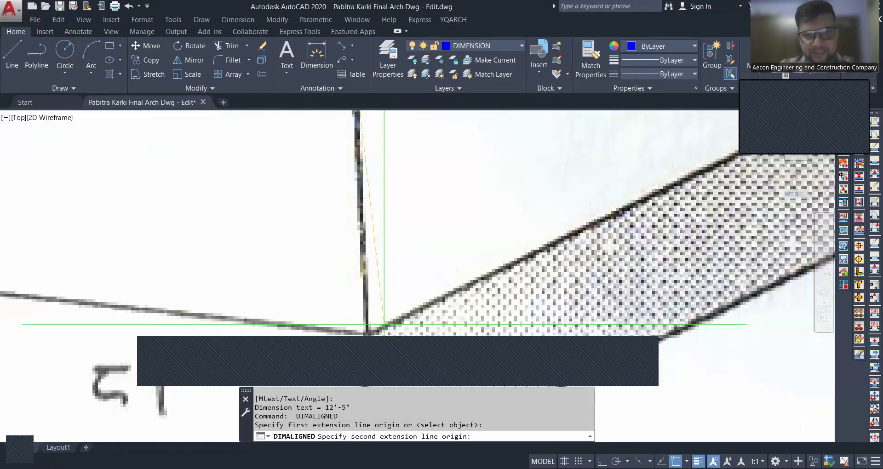
pyautogui.click(362, 331)
pyautogui.scroll(-3, 359, 314)
pyautogui.click(322, 276)
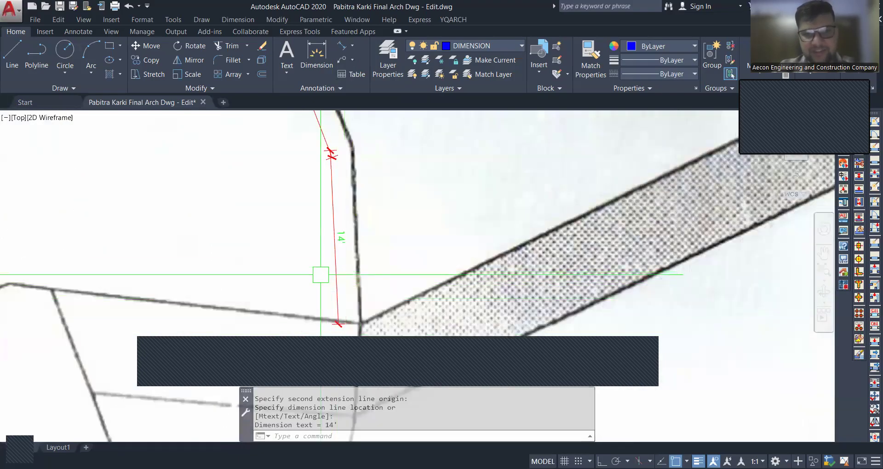
# Step: Add an aligned dimension along parcel ९'s lower boundary beside the shaded road, placed just inside the parcel
pyautogui.scroll(-1, 371, 295)
pyautogui.press('space')
pyautogui.scroll(2, 371, 295)
pyautogui.click(333, 309)
pyautogui.scroll(-2, 333, 310)
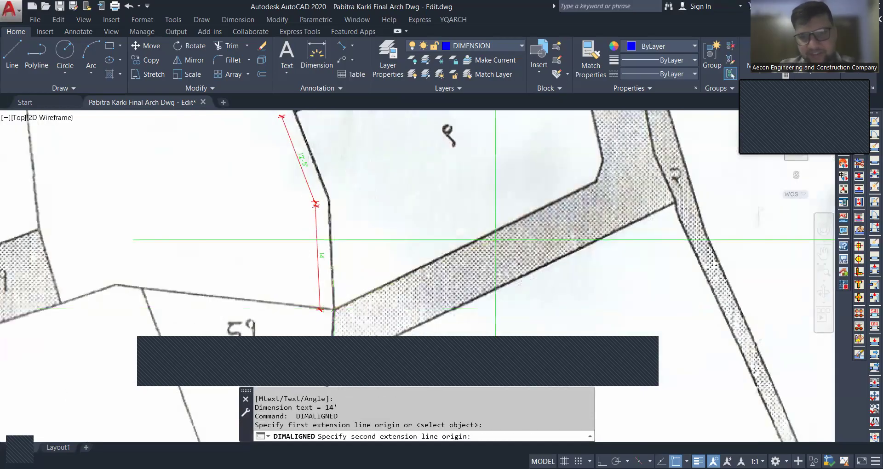
pyautogui.click(598, 181)
pyautogui.scroll(2, 461, 236)
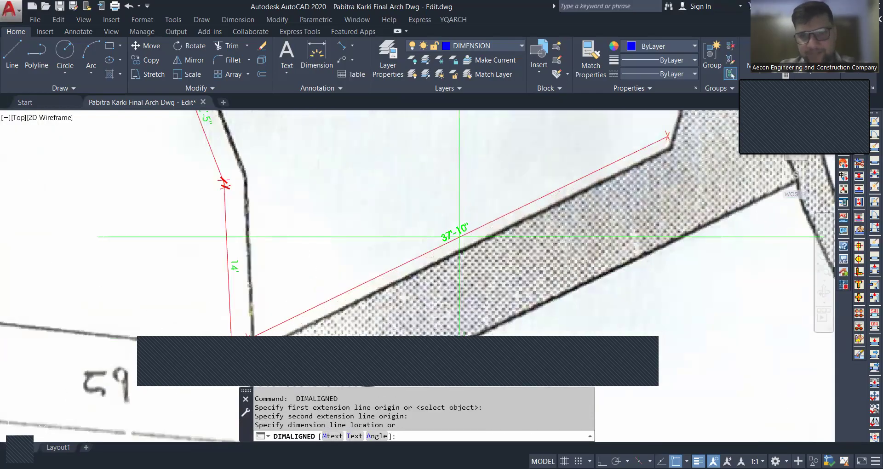
pyautogui.click(460, 236)
pyautogui.scroll(-2, 471, 212)
pyautogui.scroll(2, 503, 242)
pyautogui.press('space')
pyautogui.click(478, 207)
pyautogui.press('Escape')
# Step: Add an aligned dimension across the width of the shaded road below parcel ९
pyautogui.scroll(3, 504, 205)
pyautogui.press('space')
pyautogui.click(478, 192)
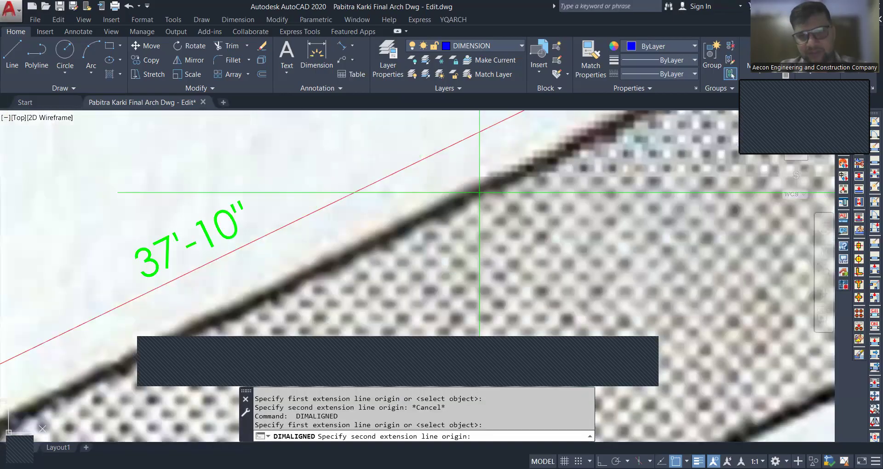
pyautogui.scroll(-4, 463, 203)
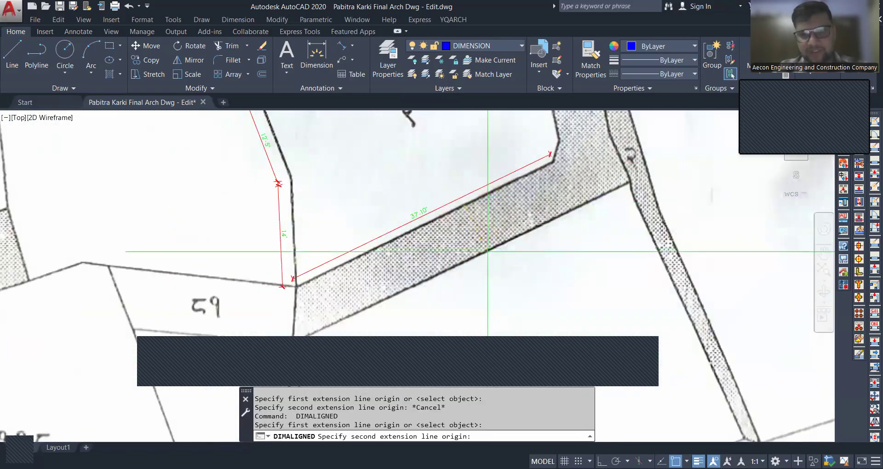
pyautogui.click(485, 251)
pyautogui.scroll(4, 479, 230)
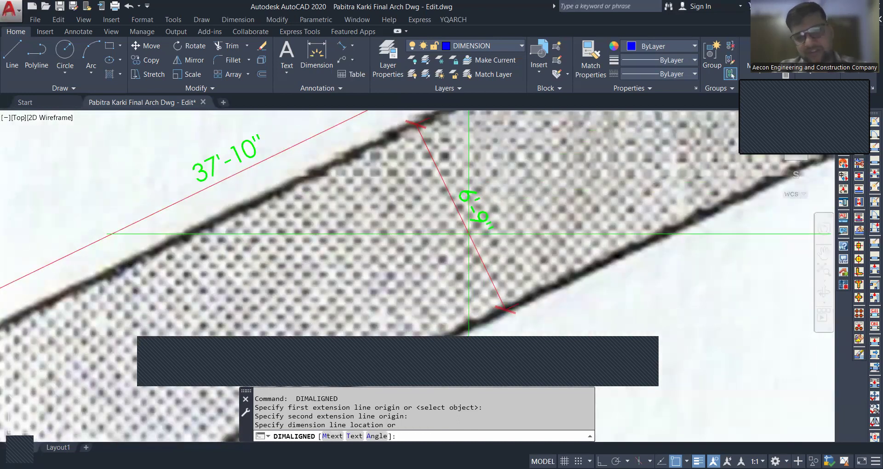
pyautogui.click(460, 229)
pyautogui.scroll(-6, 422, 279)
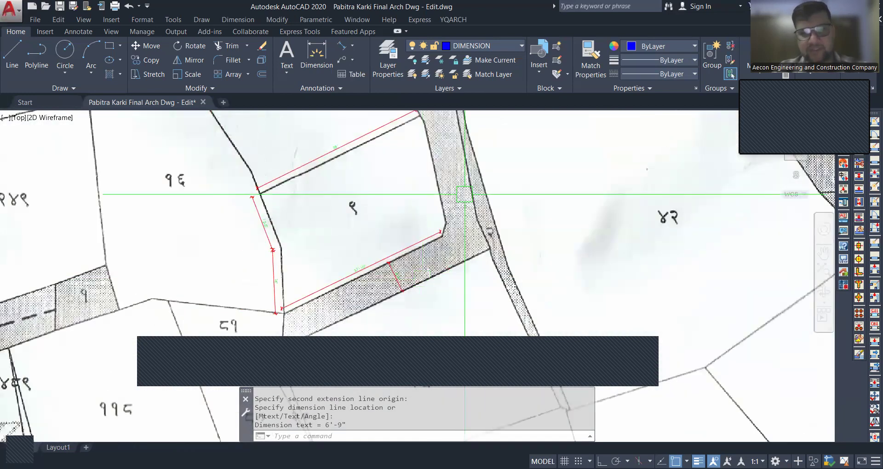
# Step: Erase all five aligned dimensions around parcel ९ and the road below it
pyautogui.scroll(-5, 465, 194)
pyautogui.scroll(4, 444, 247)
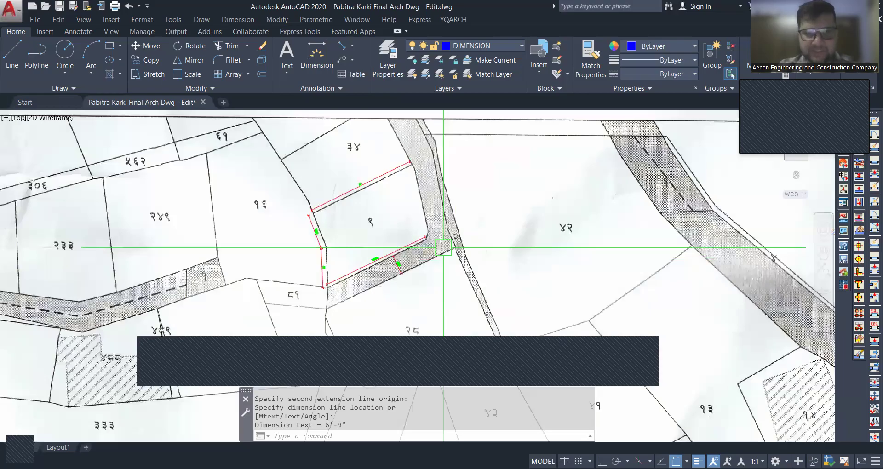
pyautogui.scroll(-3, 443, 248)
pyautogui.click(316, 112)
pyautogui.click(497, 289)
pyautogui.press('Delete')
pyautogui.scroll(2, 403, 219)
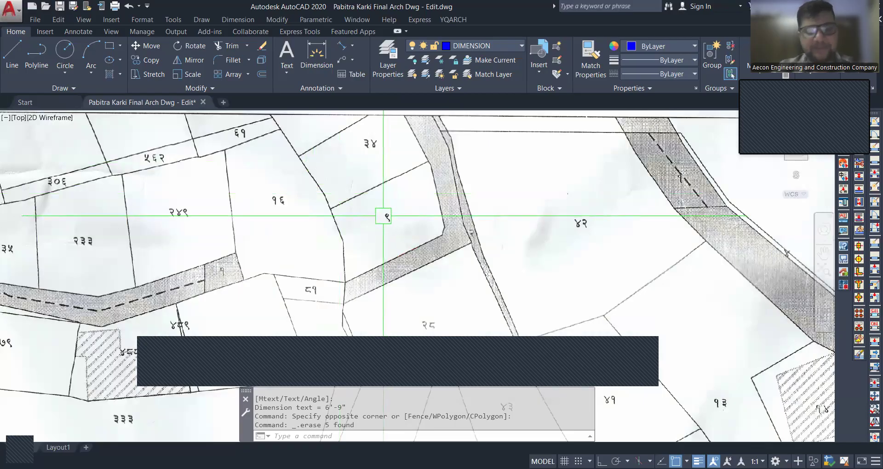
# Step: Start a polyline at parcel ९'s corner with parcels १६ and ३४ and trace the upper boundary to the shaded road
pyautogui.press('Escape')
pyautogui.write('Pl')
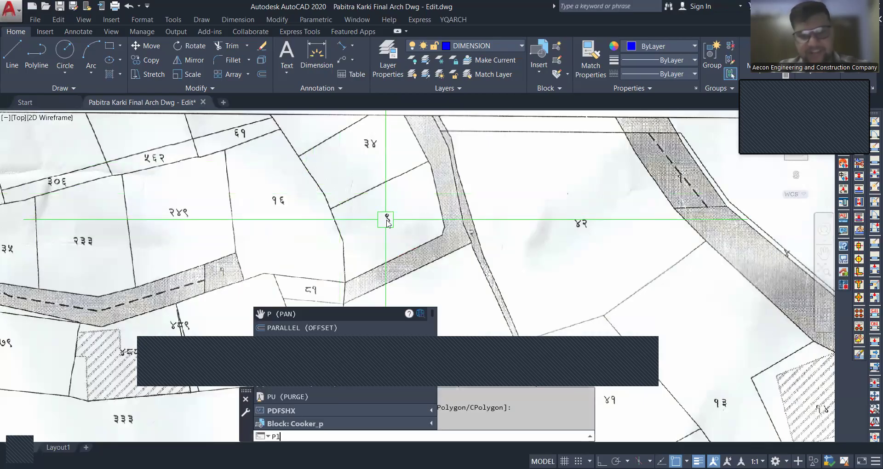
pyautogui.press('Return')
pyautogui.scroll(6, 340, 207)
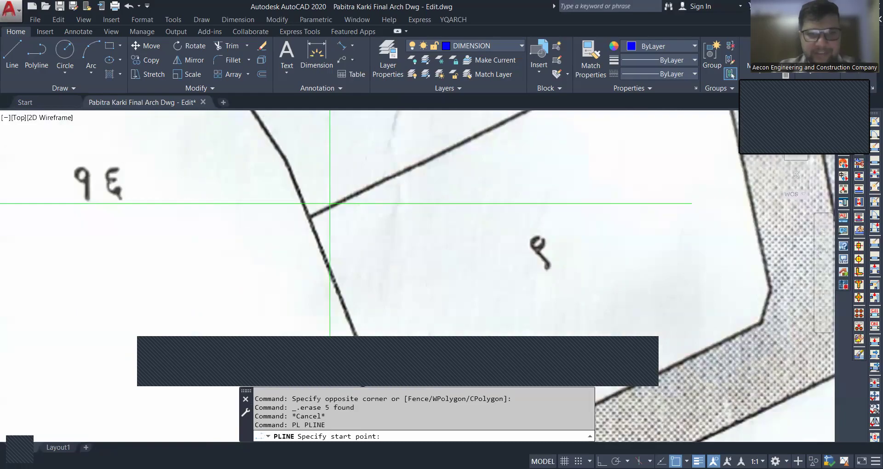
pyautogui.click(309, 216)
pyautogui.scroll(-2, 416, 174)
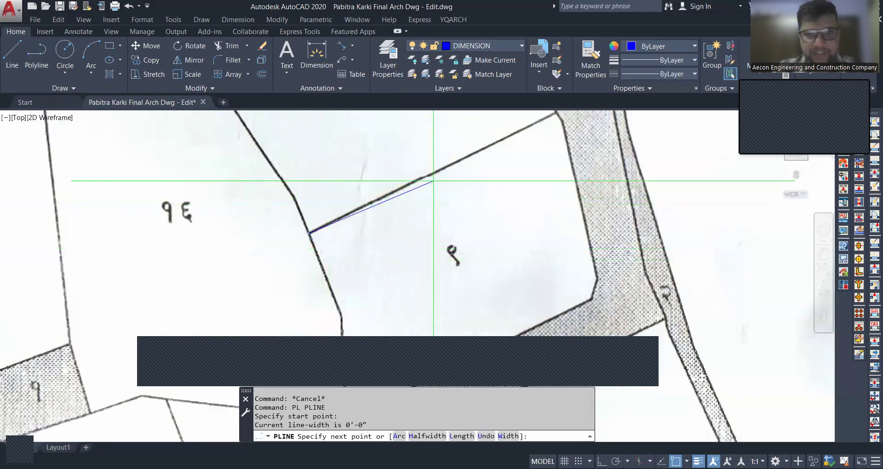
pyautogui.scroll(4, 416, 174)
pyautogui.scroll(-2, 522, 158)
pyautogui.scroll(3, 536, 158)
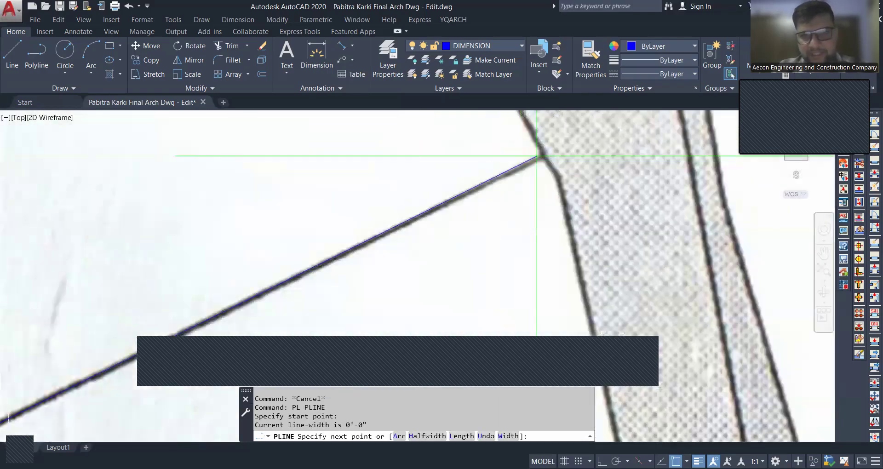
pyautogui.click(545, 155)
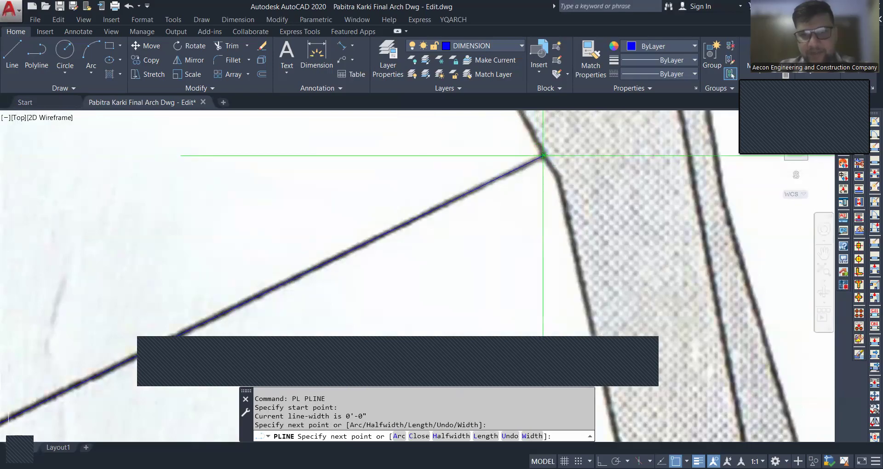
# Step: Continue the polyline down parcel ९'s boundary beside the shaded road, through its bends, to the lower road corner
pyautogui.scroll(1, 543, 155)
pyautogui.click(487, 142)
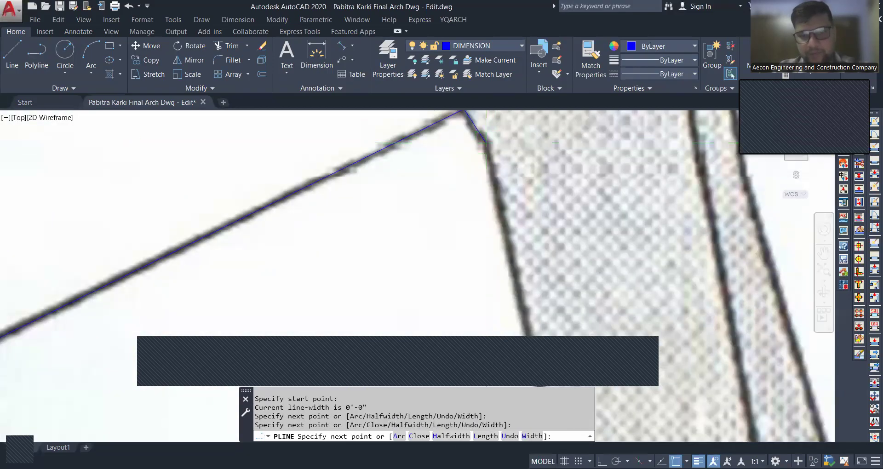
pyautogui.scroll(-3, 488, 141)
pyautogui.scroll(4, 515, 239)
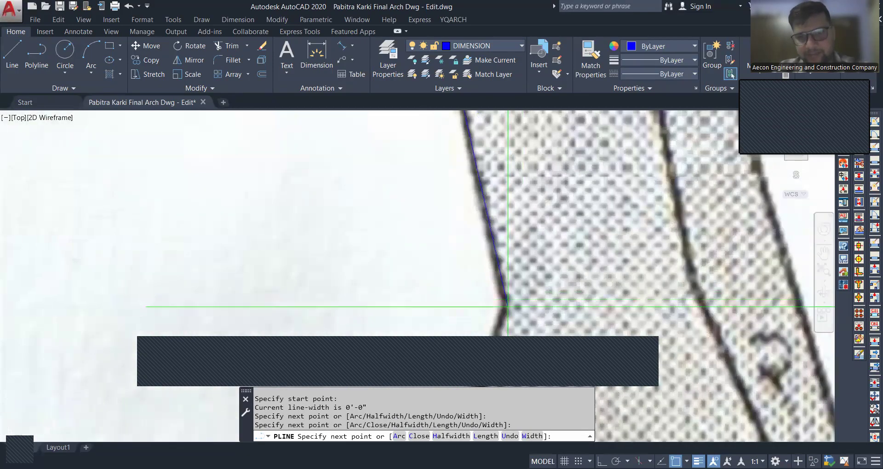
pyautogui.click(504, 295)
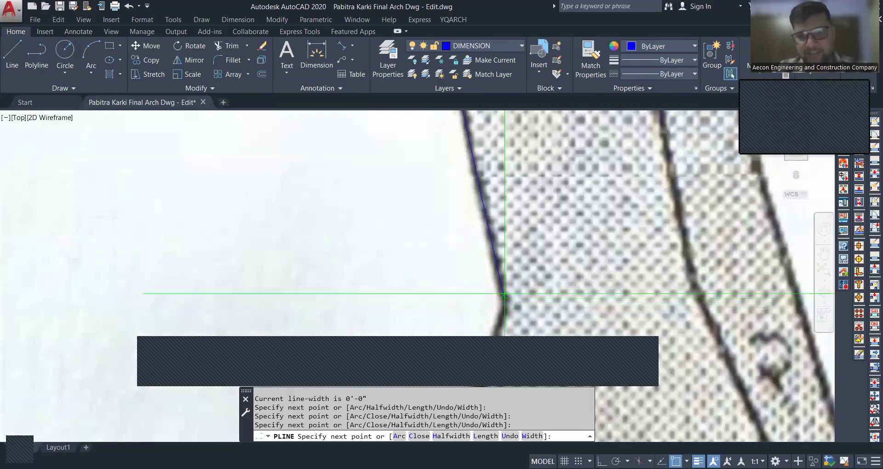
pyautogui.moveTo(504, 295); pyautogui.dragTo(527, 186, button='middle')
pyautogui.click(506, 275)
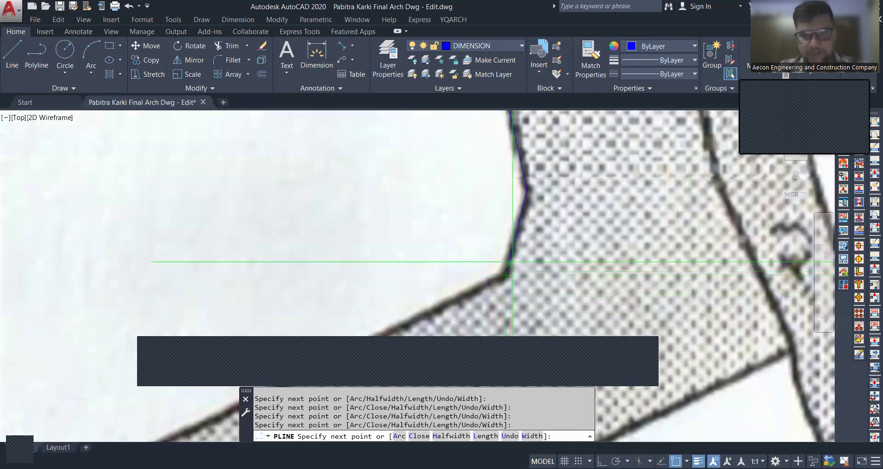
# Step: Trace parcel ९'s lower boundary and its bent side shared with parcel १६ back to the starting corner, and end the polyline
pyautogui.scroll(-4, 510, 263)
pyautogui.scroll(4, 281, 289)
pyautogui.click(279, 289)
pyautogui.scroll(-4, 279, 288)
pyautogui.scroll(5, 405, 294)
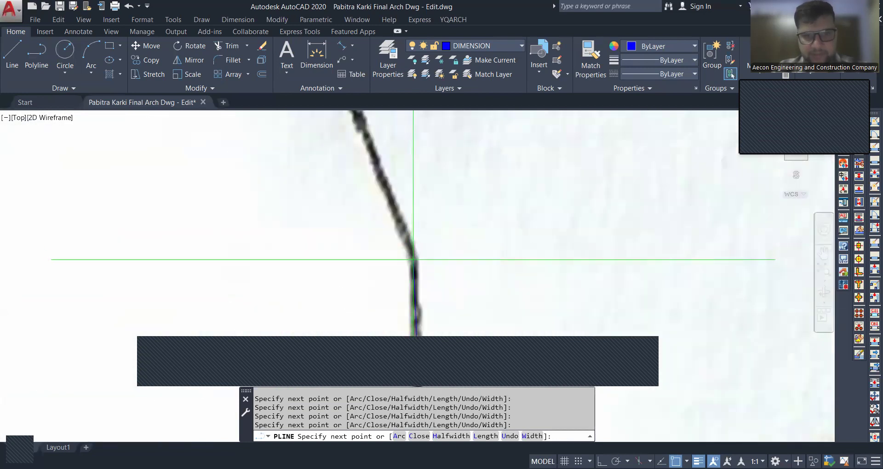
pyautogui.click(418, 268)
pyautogui.scroll(-4, 418, 268)
pyautogui.scroll(3, 374, 201)
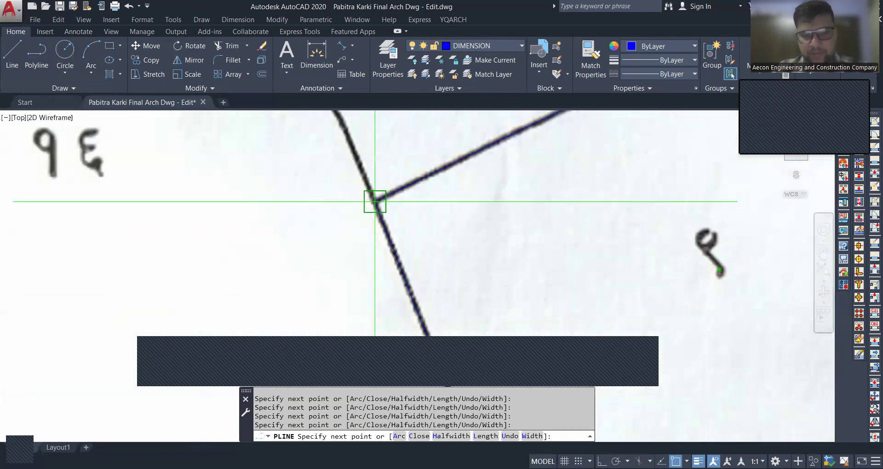
pyautogui.press('Escape')
pyautogui.scroll(-4, 354, 192)
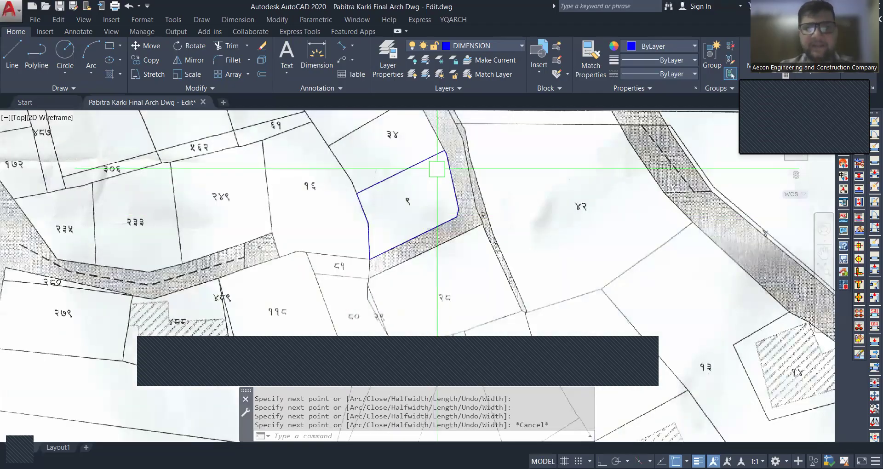
# Step: Measure the area of parcel ९'s traced polyline with the AREA command's Object option
pyautogui.click(412, 173)
pyautogui.scroll(-2, 433, 181)
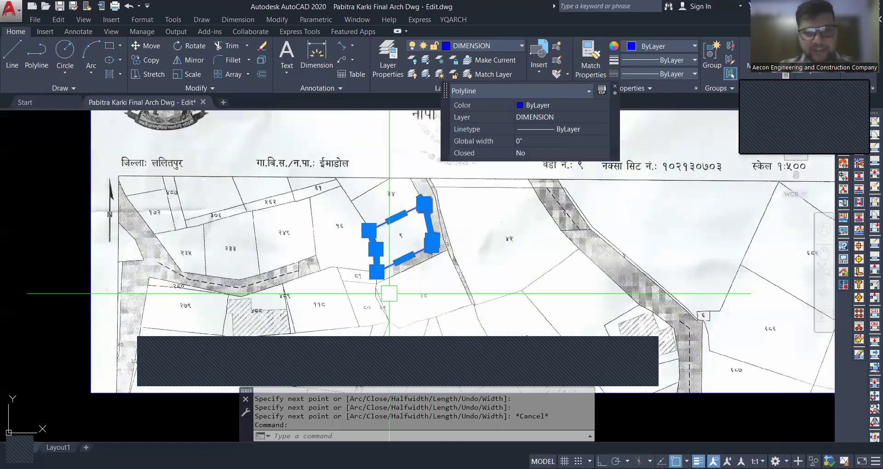
pyautogui.scroll(2, 420, 224)
pyautogui.press('Escape')
pyautogui.press('Escape')
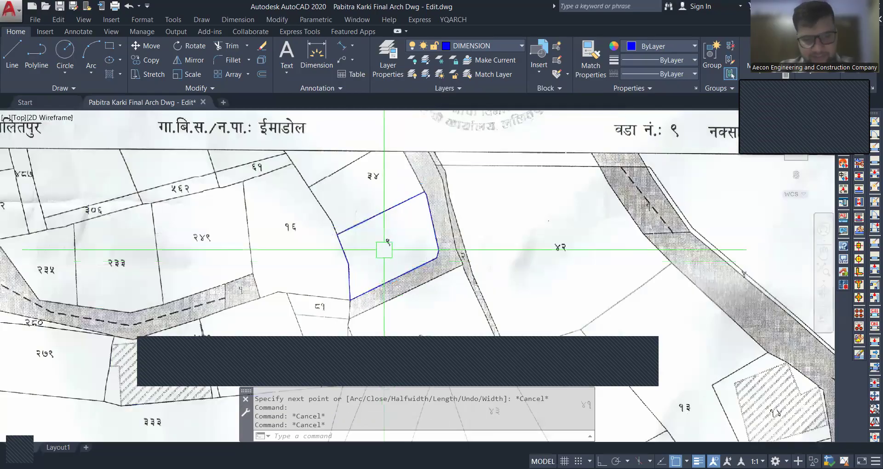
pyautogui.write('aa')
pyautogui.press('Return')
pyautogui.write('o')
pyautogui.press('Return')
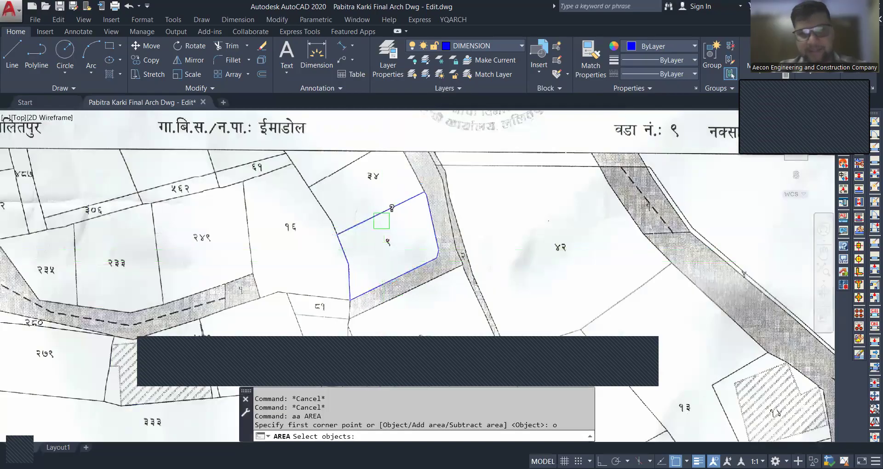
pyautogui.click(381, 218)
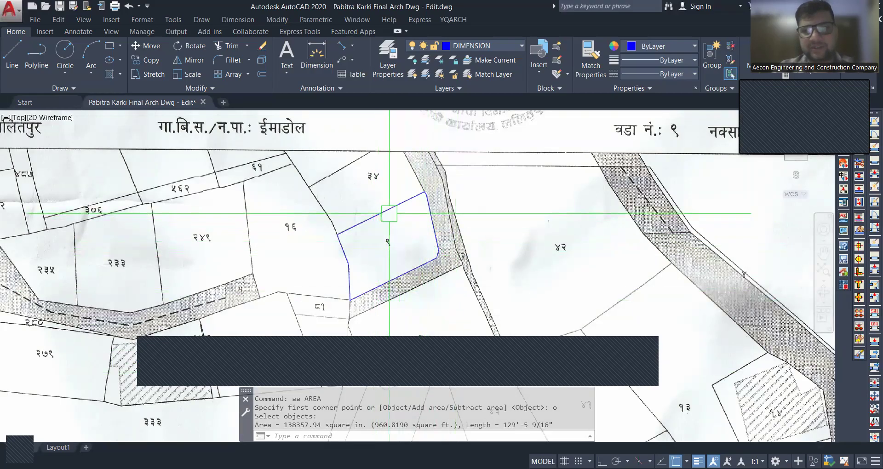
# Step: Erase the traced boundary polyline around parcel ९
pyautogui.scroll(-2, 399, 228)
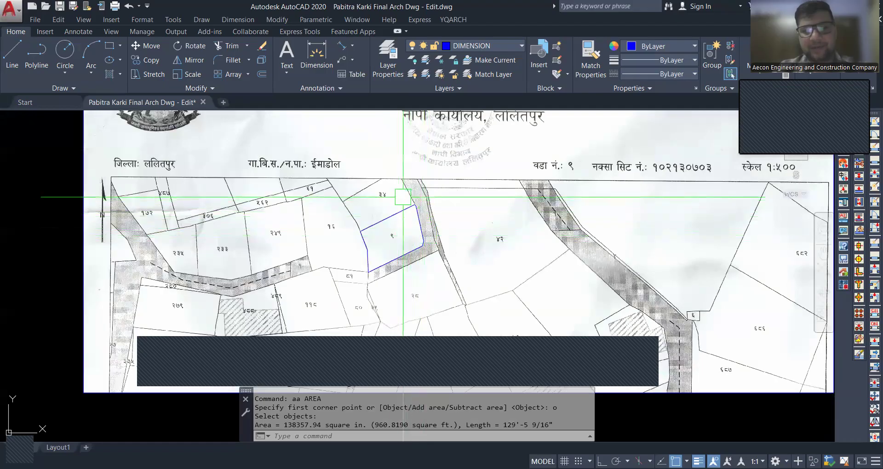
pyautogui.scroll(-2, 341, 228)
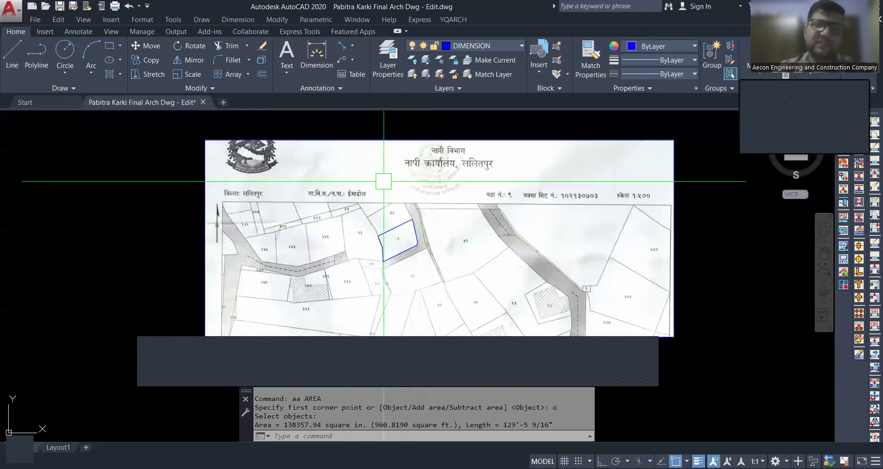
pyautogui.scroll(-2, 393, 198)
pyautogui.press('Escape')
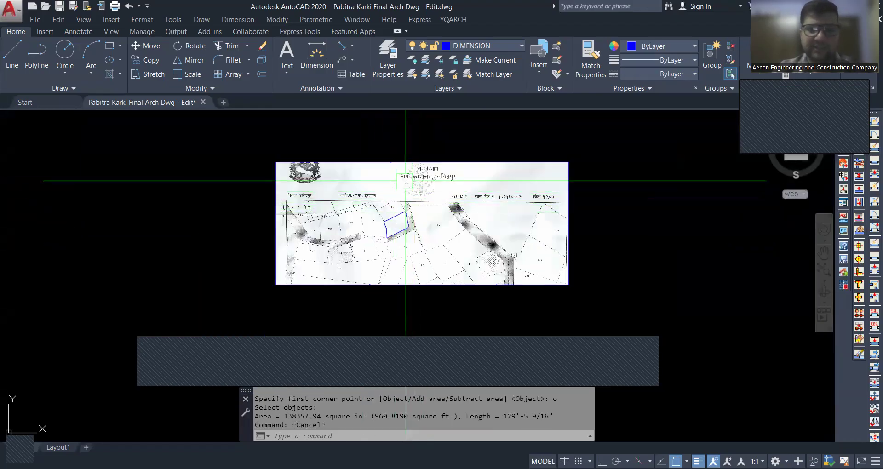
pyautogui.scroll(4, 409, 238)
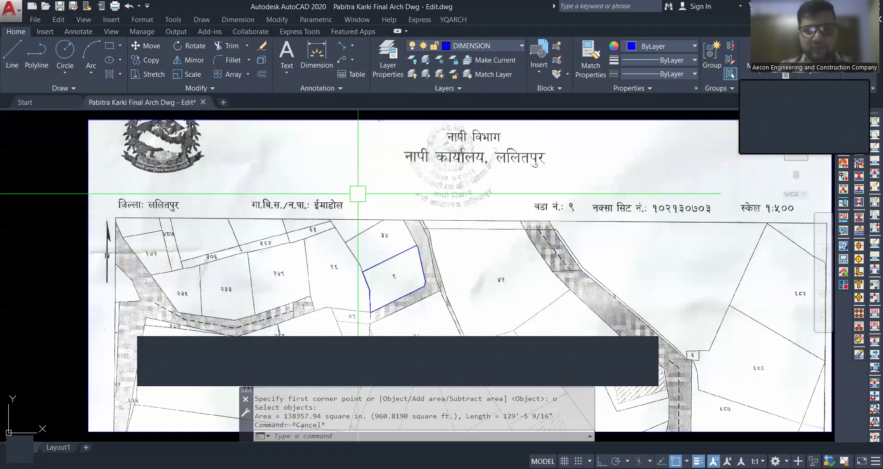
pyautogui.scroll(-4, 410, 236)
pyautogui.scroll(4, 410, 235)
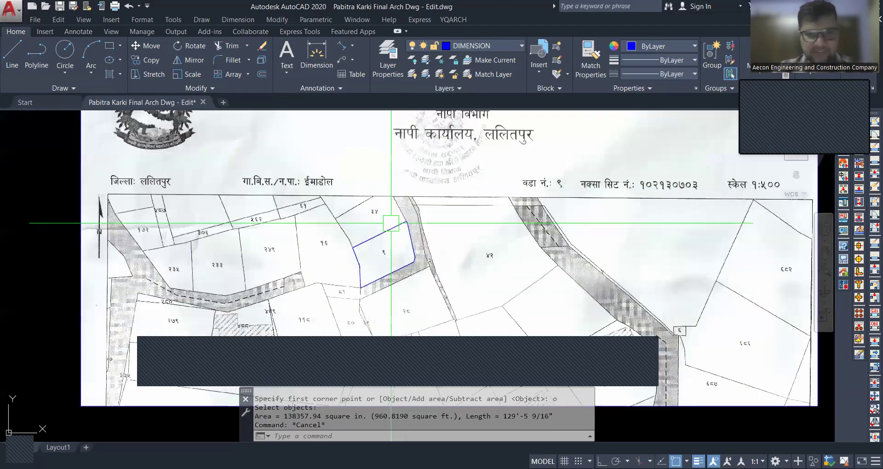
pyautogui.click(341, 183)
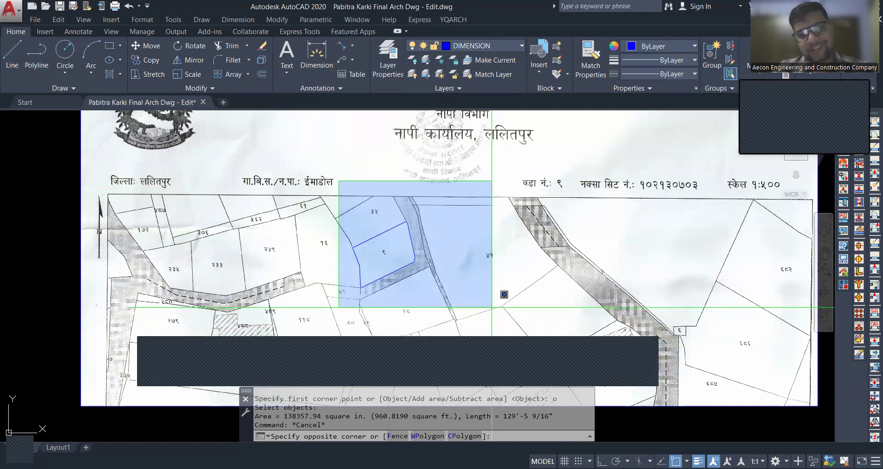
pyautogui.click(496, 304)
pyautogui.press('Escape')
pyautogui.press('Delete')
# Step: Examine the placed cadastral maps and the floor plans with their dimensions on the architectural sheet
pyautogui.scroll(-6, 424, 271)
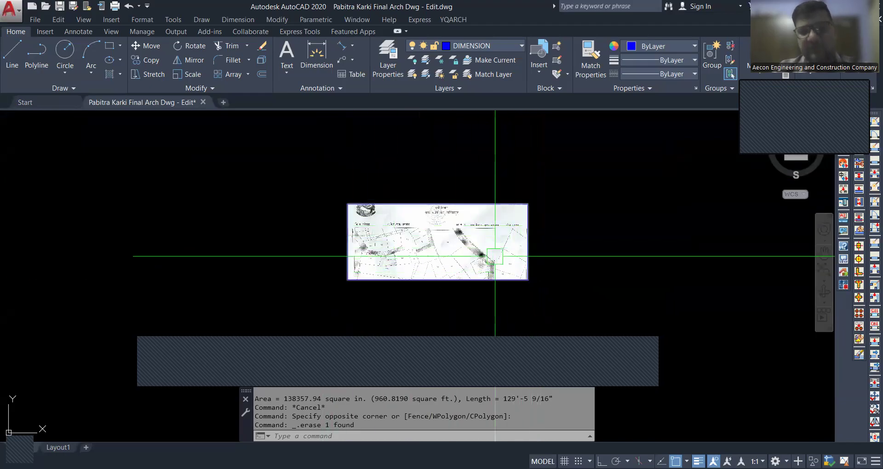
pyautogui.scroll(5, 423, 235)
pyautogui.scroll(-7, 448, 236)
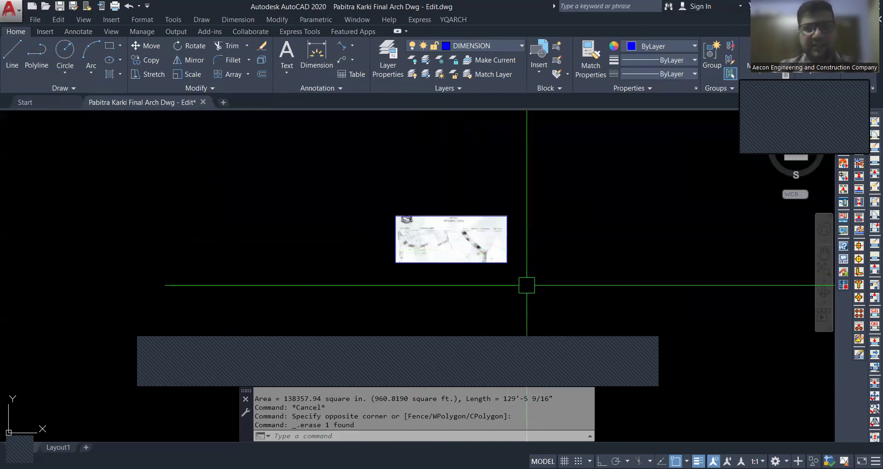
pyautogui.click(528, 278)
pyautogui.press('Escape')
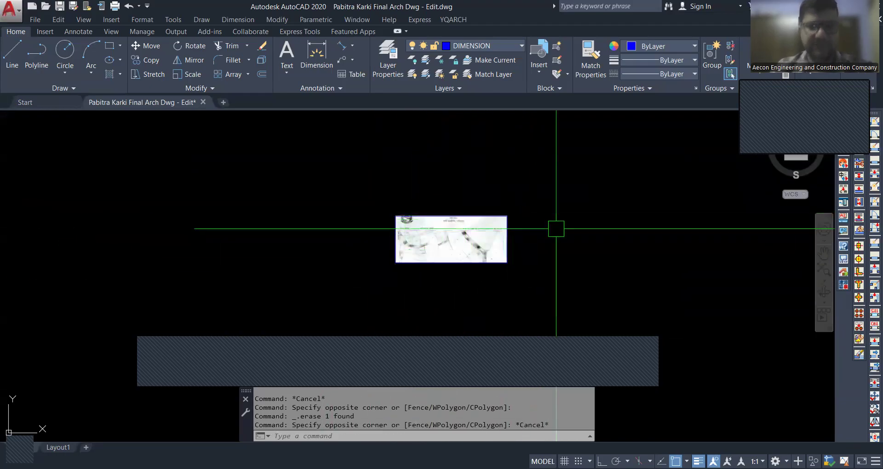
pyautogui.scroll(-3, 547, 235)
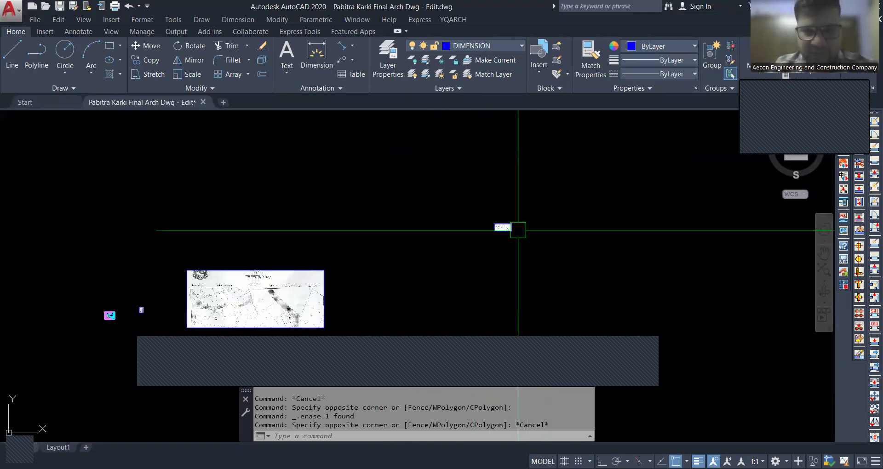
pyautogui.scroll(12, 460, 205)
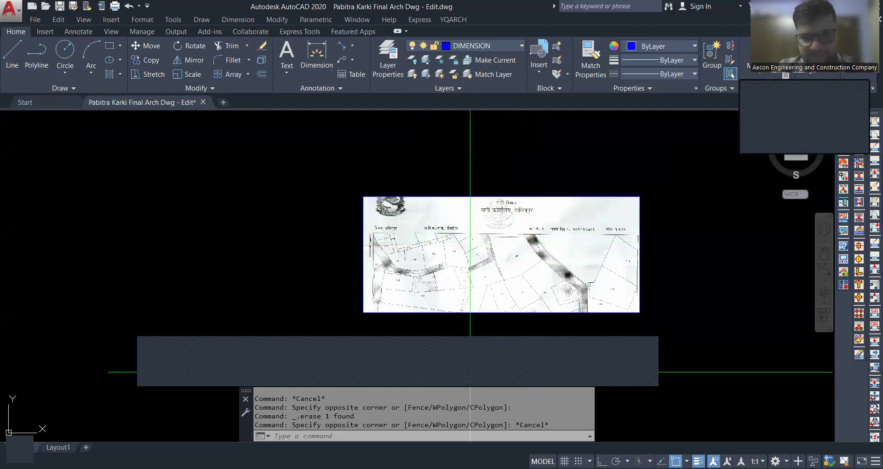
pyautogui.scroll(-6, 447, 250)
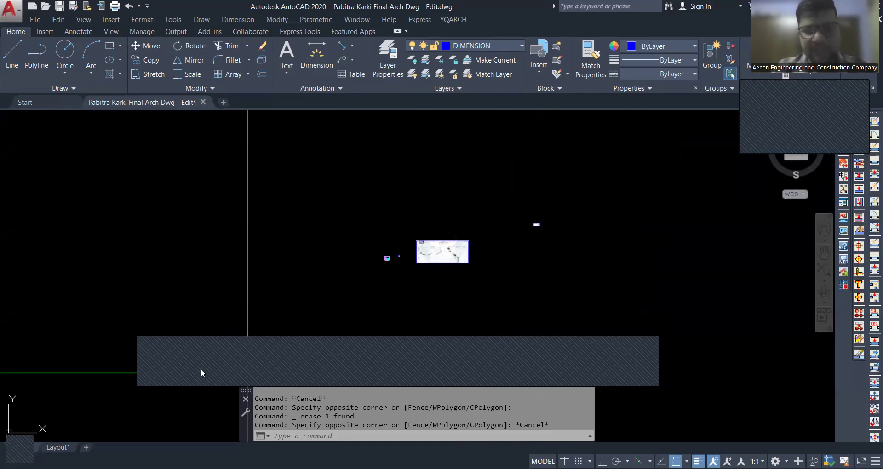
pyautogui.scroll(2, 448, 237)
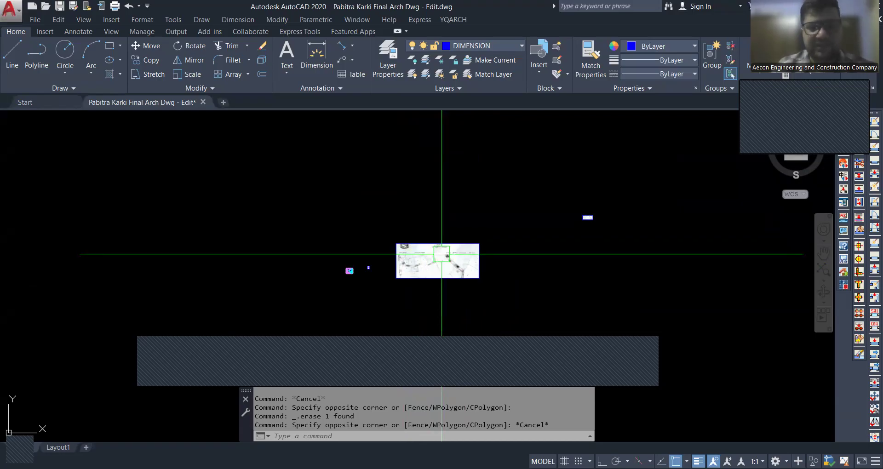
pyautogui.press('Escape')
pyautogui.scroll(4, 393, 259)
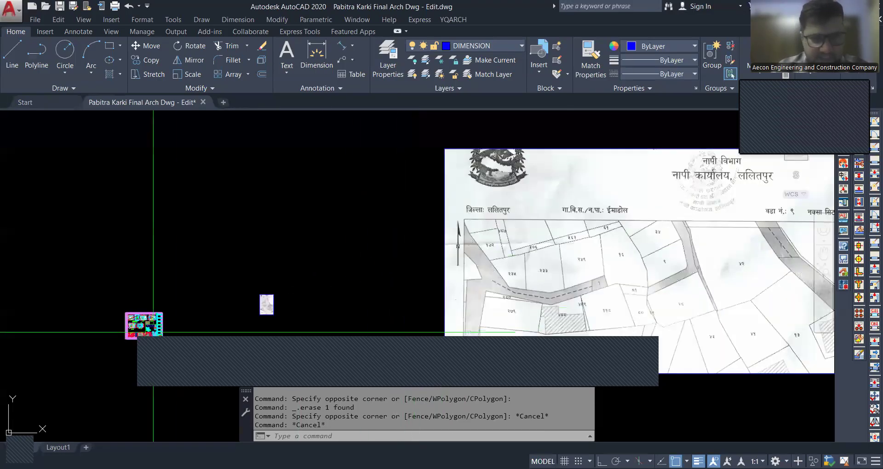
pyautogui.scroll(3, 115, 329)
pyautogui.scroll(8, 193, 288)
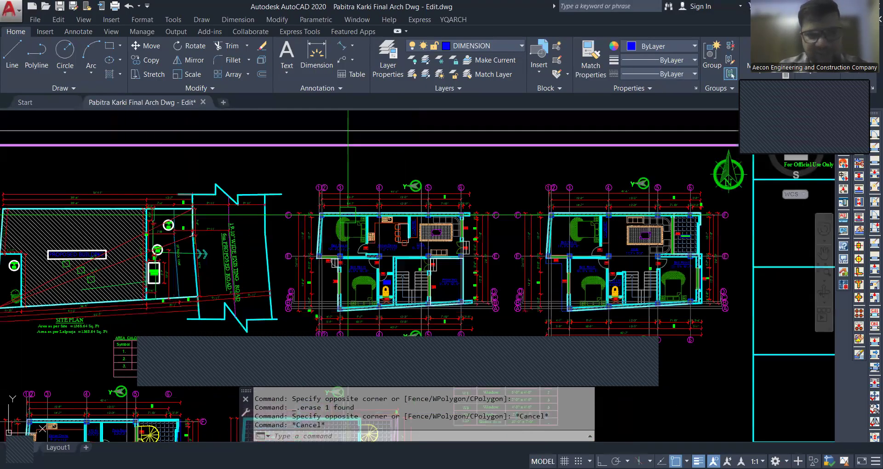
pyautogui.press('Escape')
pyautogui.press('Escape')
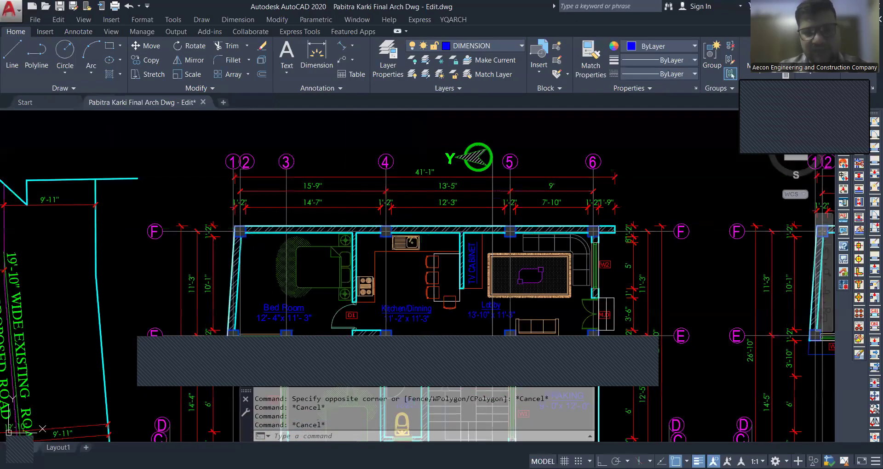
pyautogui.scroll(-8, 373, 184)
# Step: Place a slanted aligned dimension about 48' long in the empty space above the architectural sheet
pyautogui.click(316, 53)
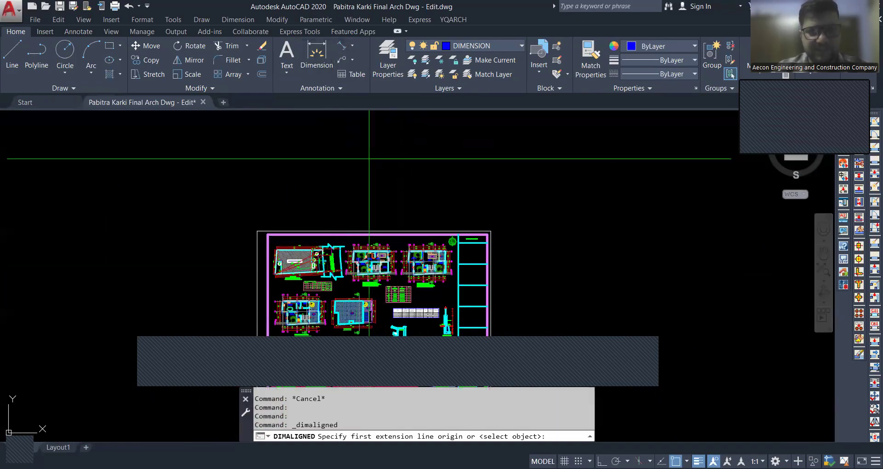
pyautogui.scroll(4, 367, 226)
pyautogui.click(358, 203)
pyautogui.click(520, 146)
pyautogui.click(439, 174)
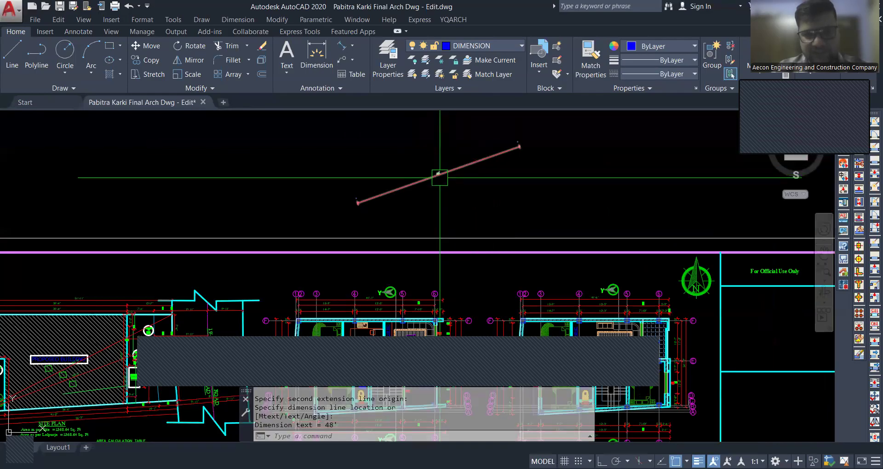
pyautogui.scroll(3, 441, 172)
pyautogui.scroll(-4, 370, 230)
# Step: Erase the slanted aligned dimension above the architectural sheet
pyautogui.press('Escape')
pyautogui.click(443, 227)
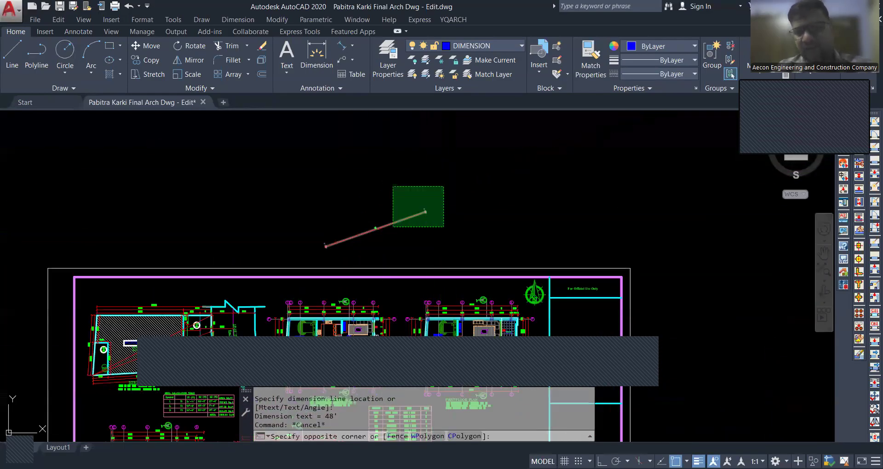
pyautogui.click(393, 187)
pyautogui.press('Delete')
pyautogui.press('Escape')
# Step: Review the placed cadastral maps beside the architectural sheet and the list of available dimension types
pyautogui.scroll(-10, 369, 221)
pyautogui.scroll(-4, 371, 236)
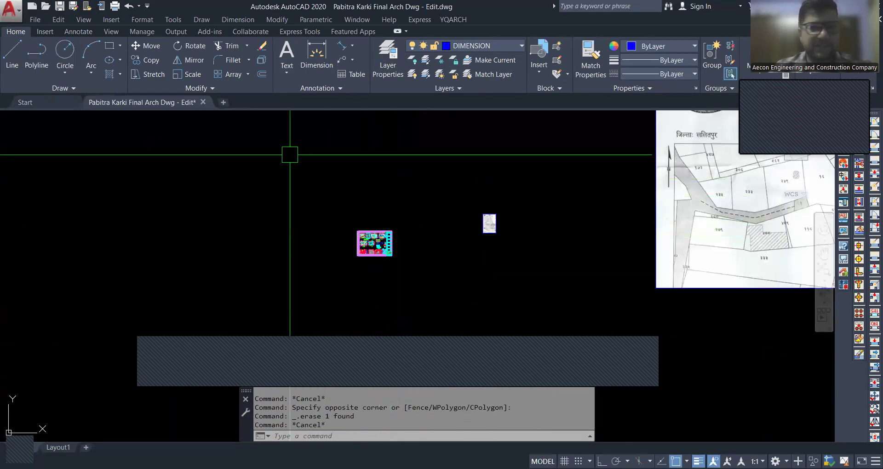
pyautogui.scroll(-4, 294, 211)
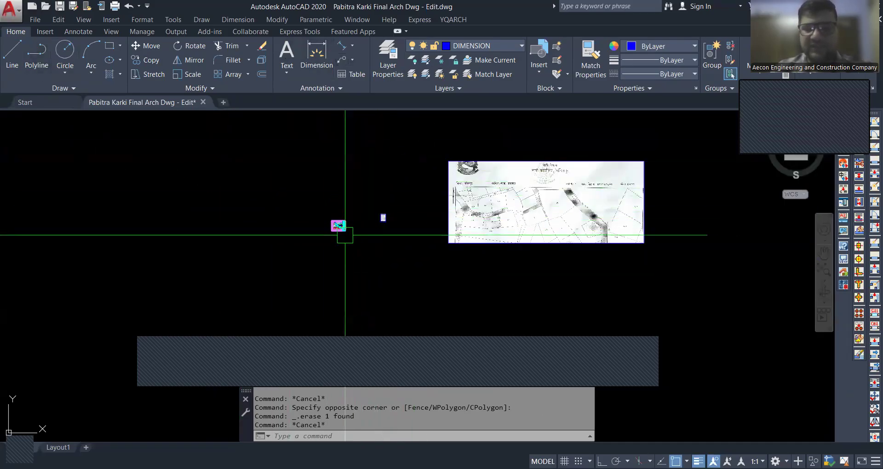
pyautogui.scroll(5, 346, 232)
pyautogui.scroll(5, 322, 199)
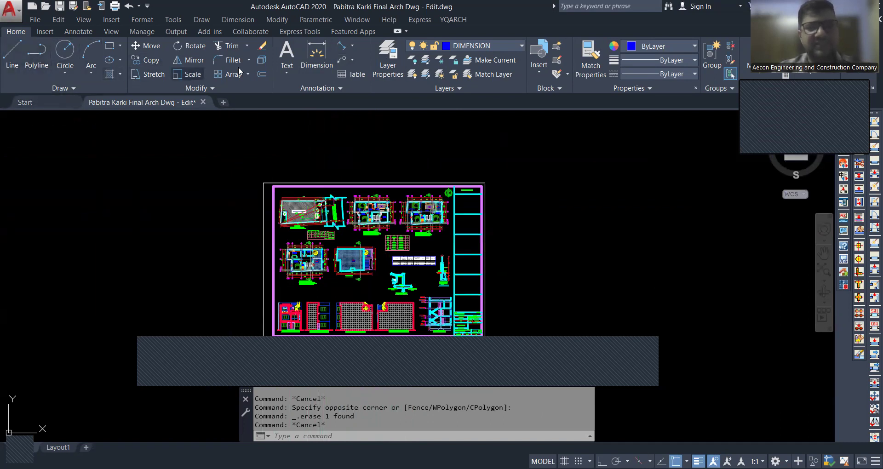
pyautogui.click(352, 46)
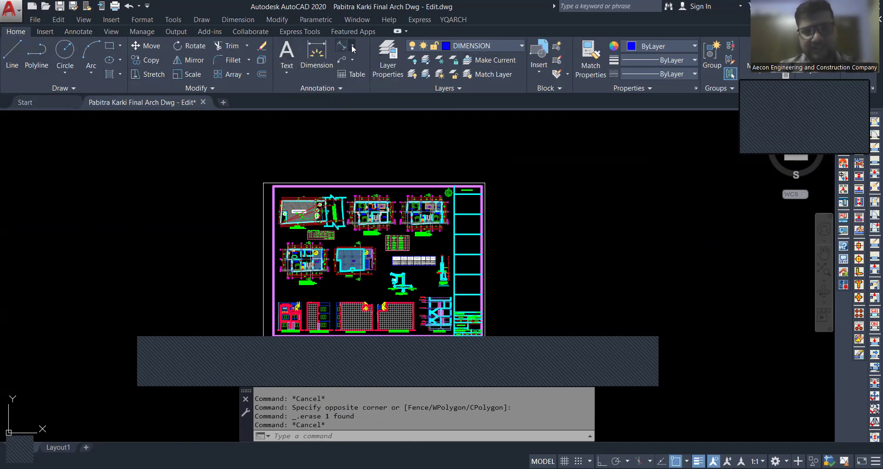
pyautogui.click(352, 46)
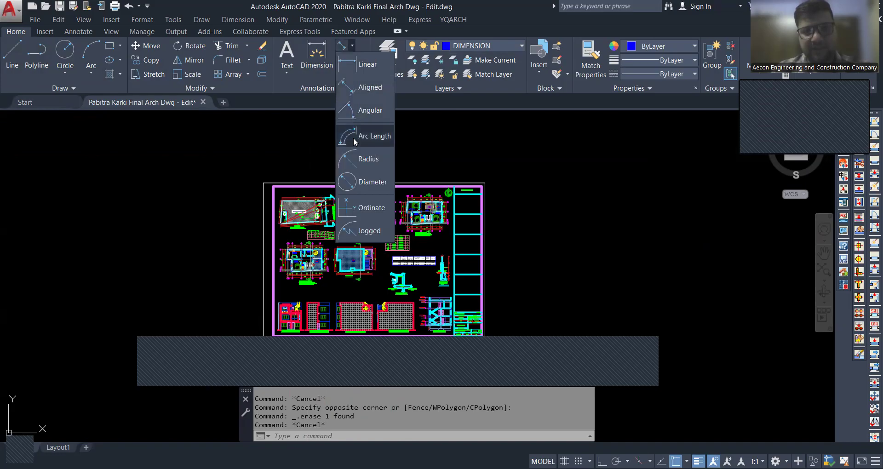
pyautogui.scroll(-2, 368, 213)
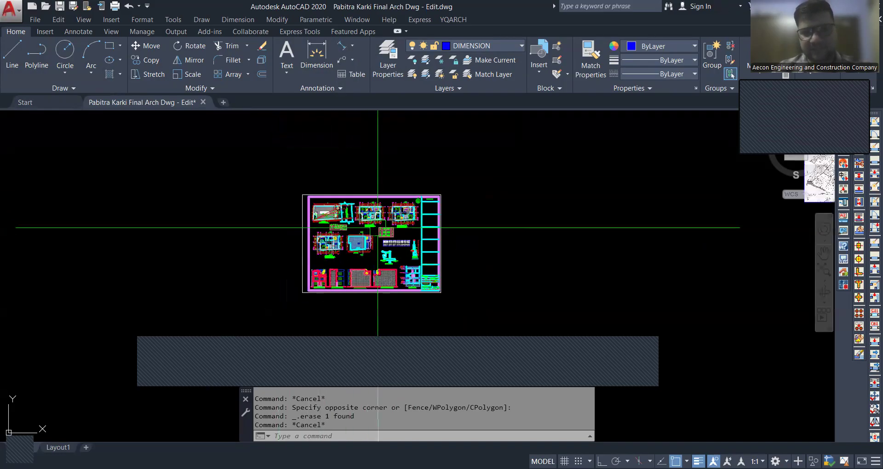
pyautogui.scroll(2, 347, 253)
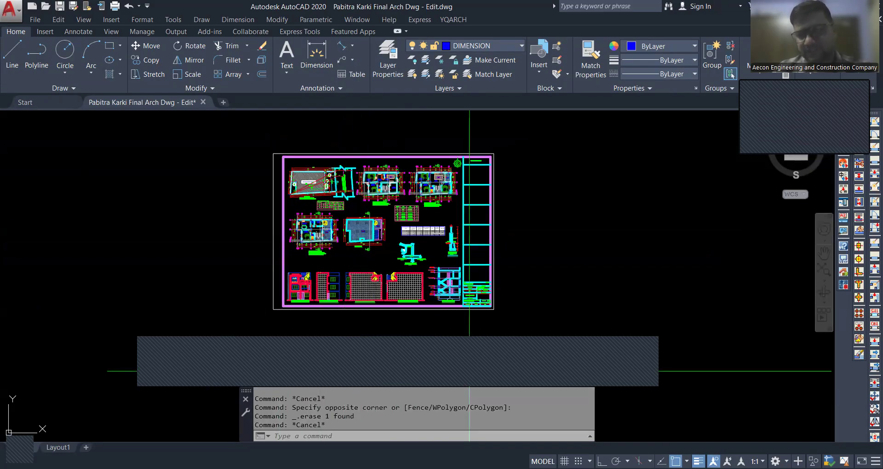
# Step: Switch the grid display on and back off, and turn on snap mode
pyautogui.press('F7')
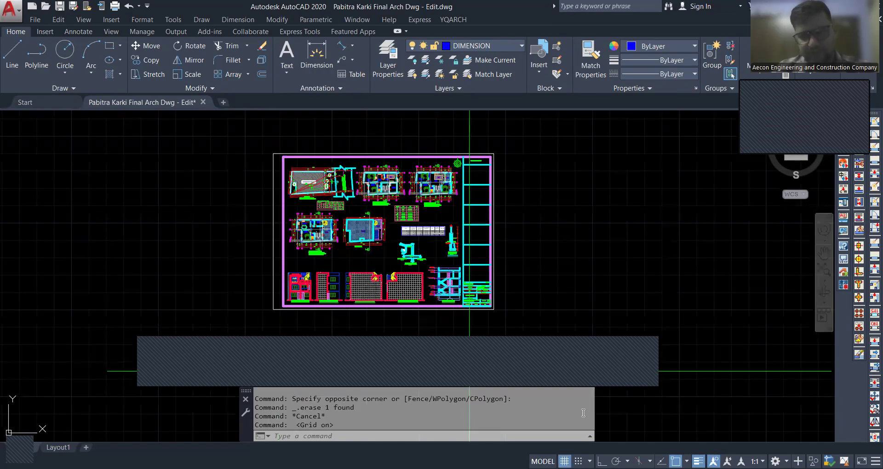
pyautogui.scroll(-3, 493, 231)
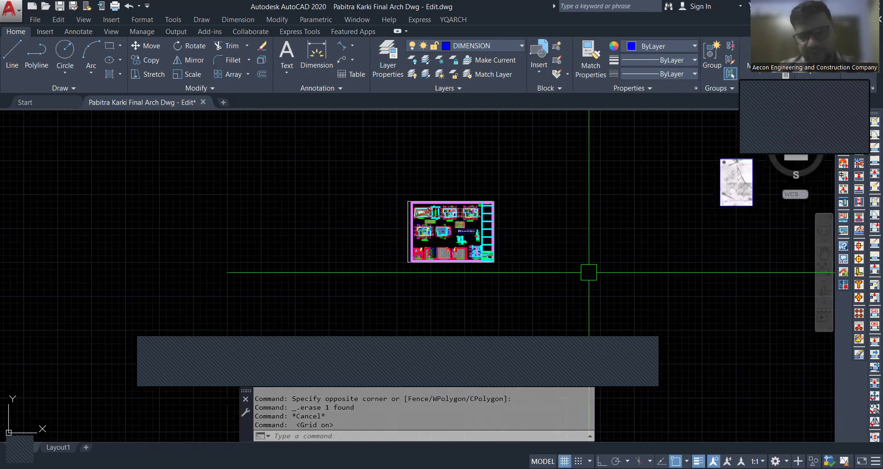
pyautogui.scroll(2, 589, 273)
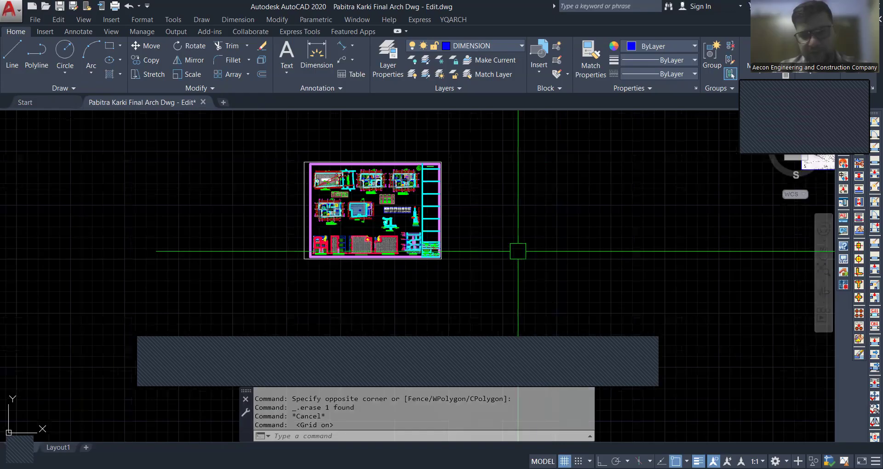
pyautogui.press('F7')
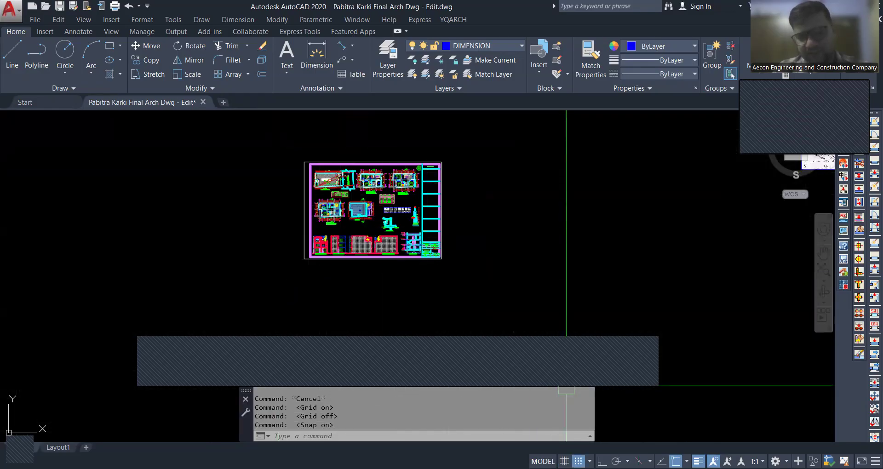
pyautogui.click(590, 462)
pyautogui.press('Escape')
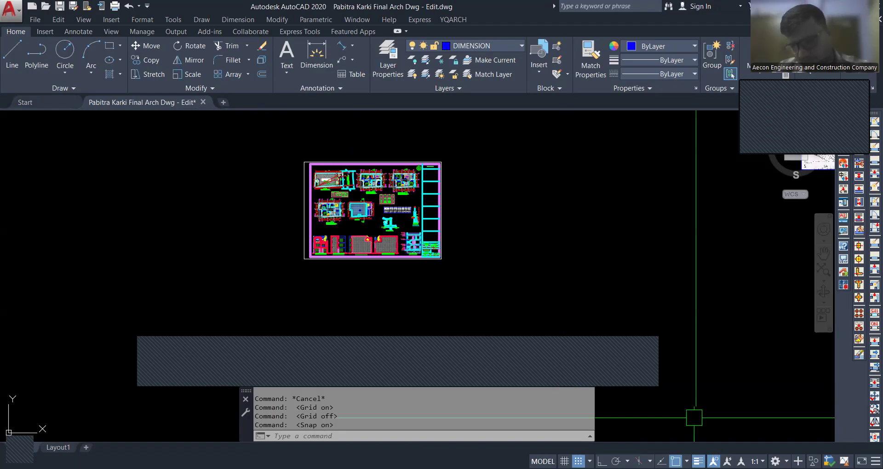
pyautogui.click(481, 195)
pyautogui.press('Escape')
pyautogui.press('Escape')
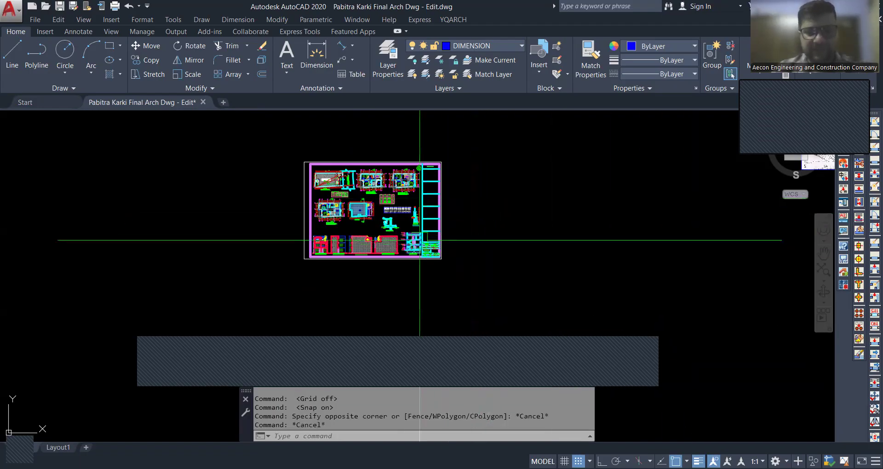
# Step: Examine the architectural sheet, looking closely at the site plan's dimensions, the proposed building area and the neighbouring floor plans
pyautogui.scroll(4, 340, 184)
pyautogui.scroll(-2, 340, 180)
pyautogui.scroll(4, 382, 172)
pyautogui.scroll(-4, 377, 169)
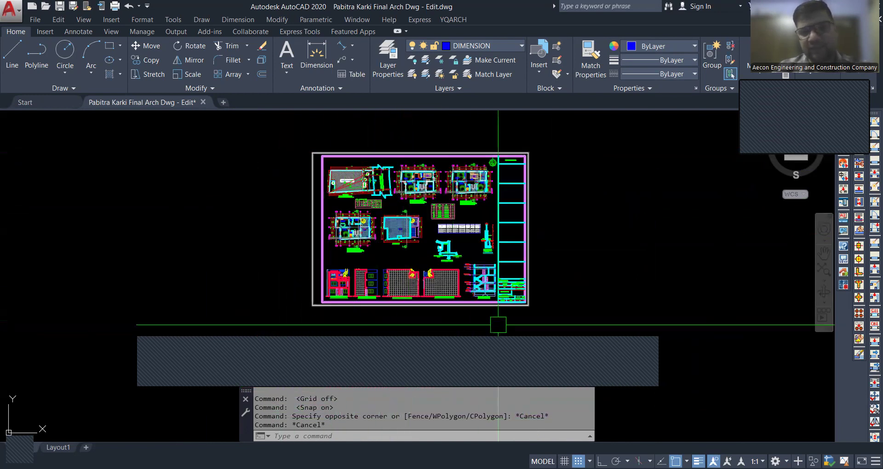
pyautogui.scroll(2, 407, 174)
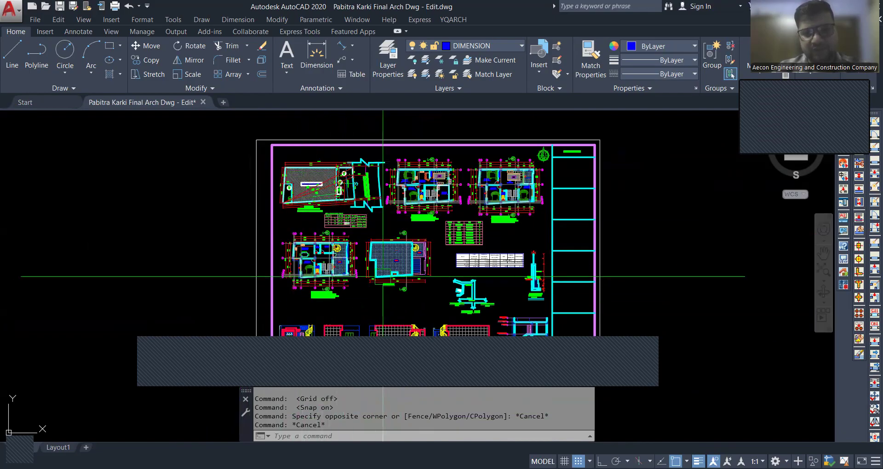
pyautogui.scroll(-2, 383, 277)
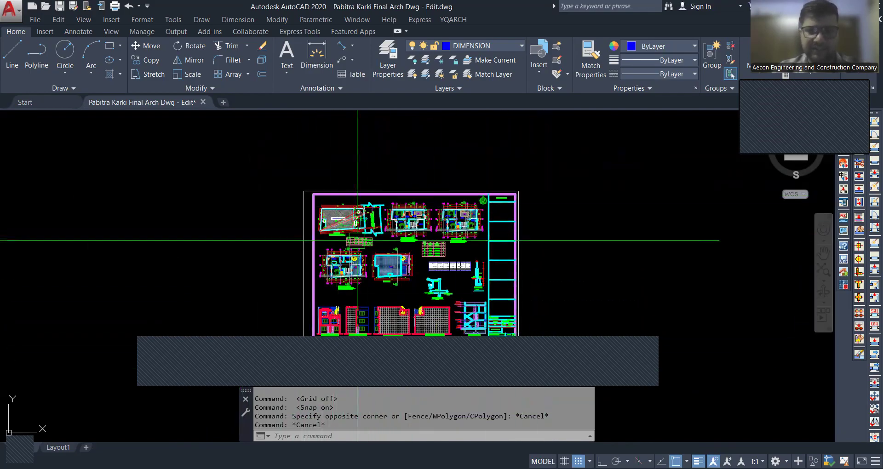
pyautogui.scroll(2, 360, 242)
pyautogui.scroll(-2, 301, 182)
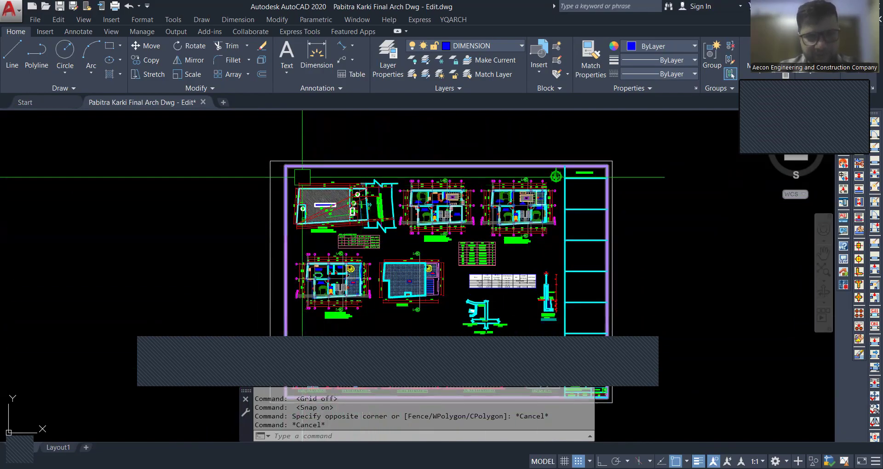
pyautogui.scroll(2, 478, 179)
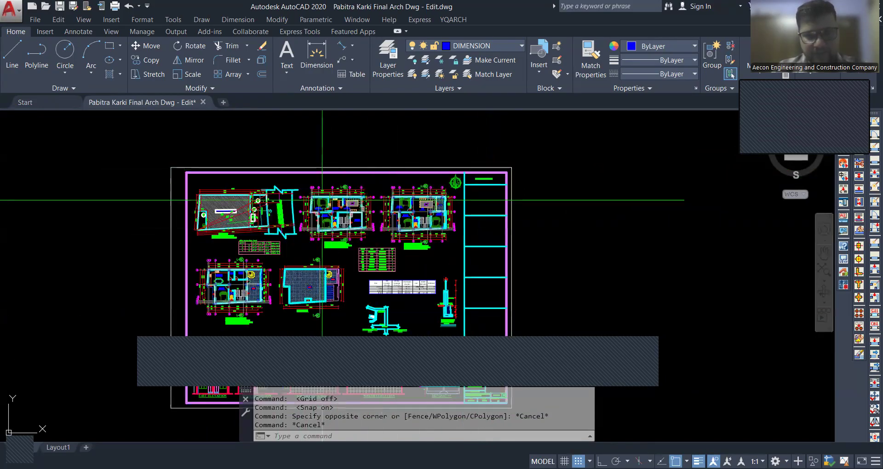
pyautogui.scroll(-2, 453, 193)
pyautogui.scroll(4, 418, 239)
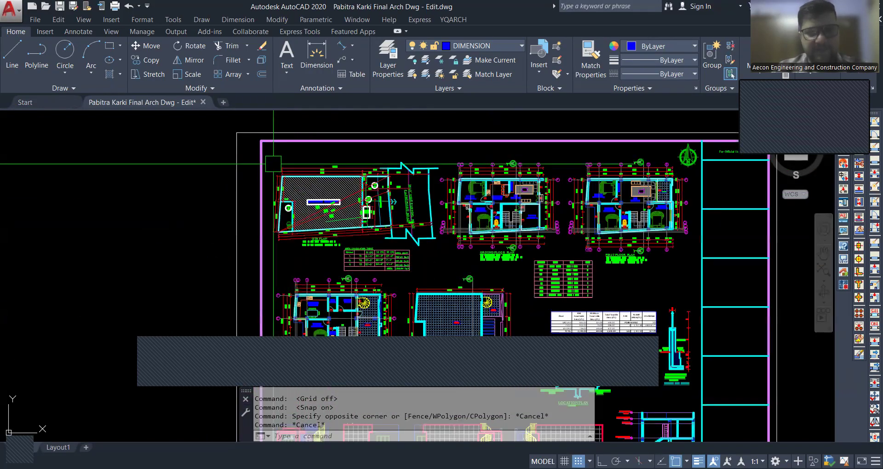
pyautogui.scroll(2, 295, 161)
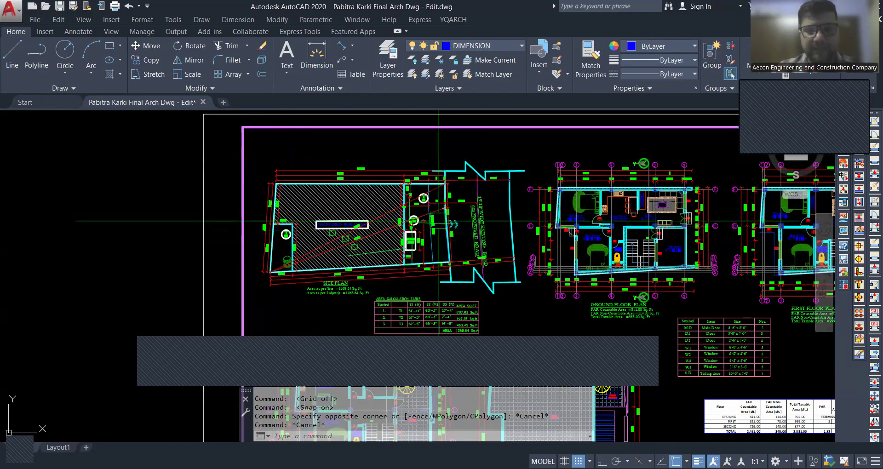
pyautogui.scroll(-1, 449, 188)
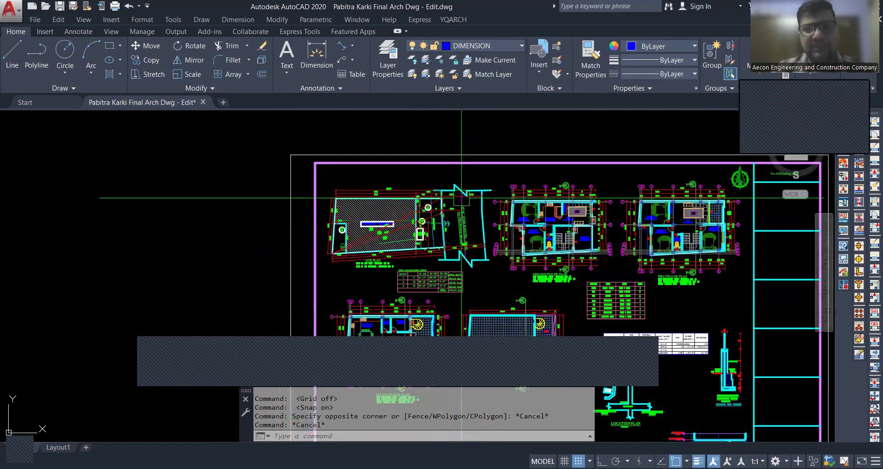
pyautogui.scroll(1, 451, 190)
pyautogui.scroll(5, 249, 254)
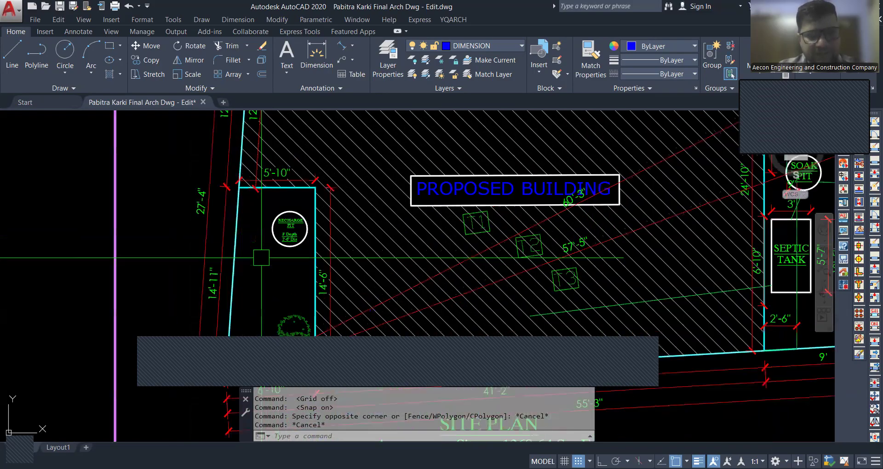
pyautogui.click(242, 252)
pyautogui.scroll(-3, 298, 303)
pyautogui.press('Escape')
pyautogui.scroll(-5, 383, 302)
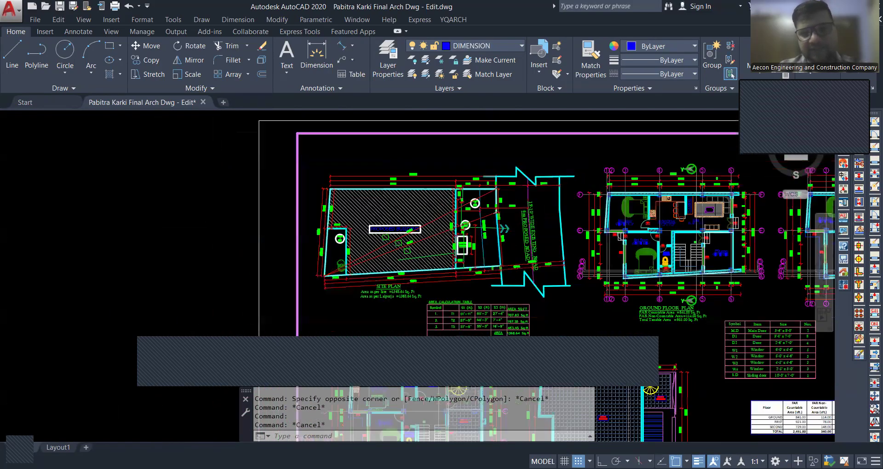
pyautogui.scroll(3, 425, 178)
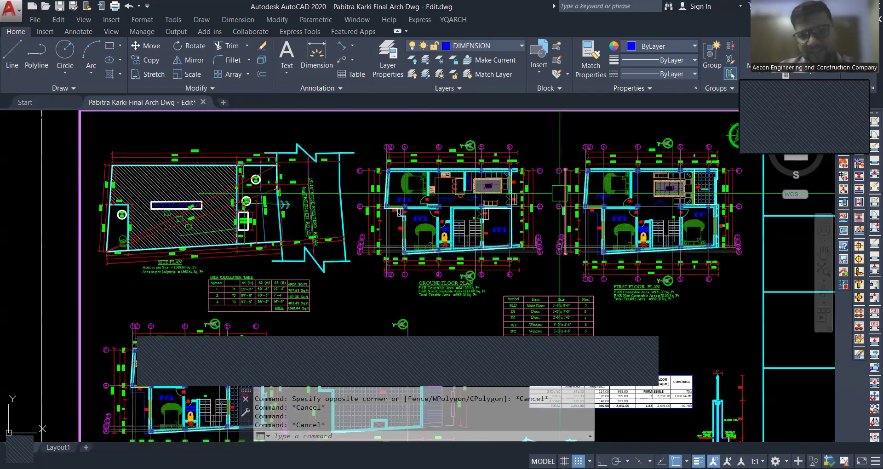
pyautogui.scroll(-2, 455, 191)
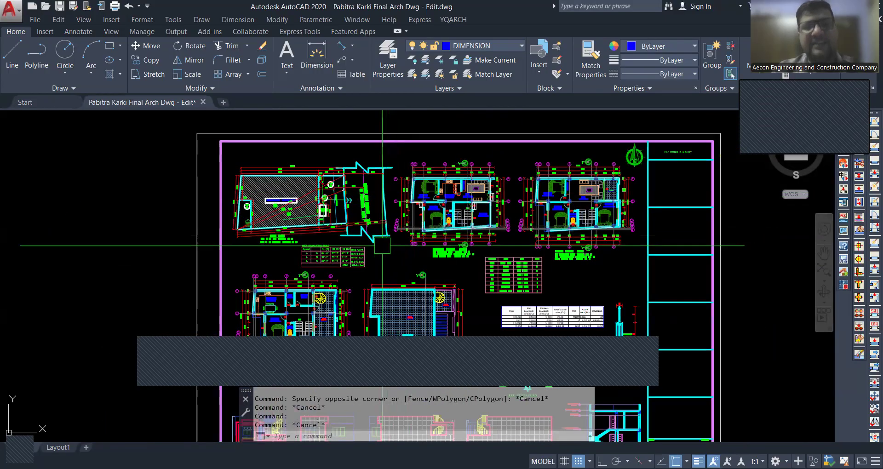
pyautogui.scroll(-2, 396, 212)
pyautogui.scroll(-2, 414, 206)
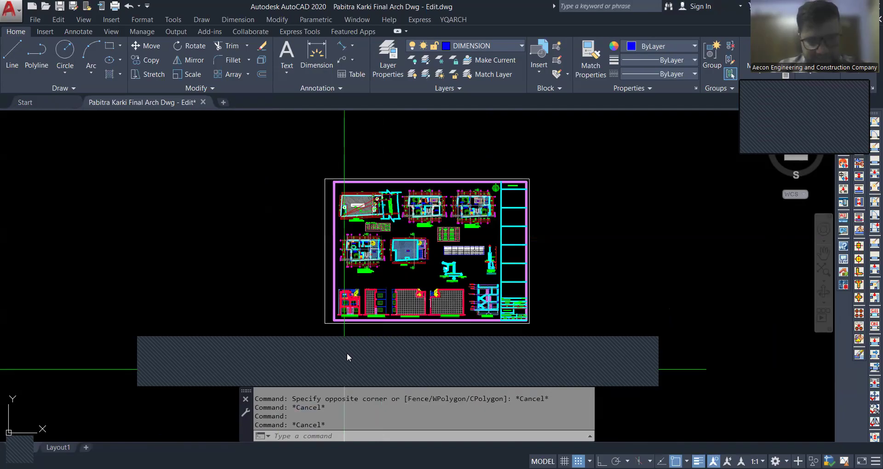
pyautogui.click(329, 360)
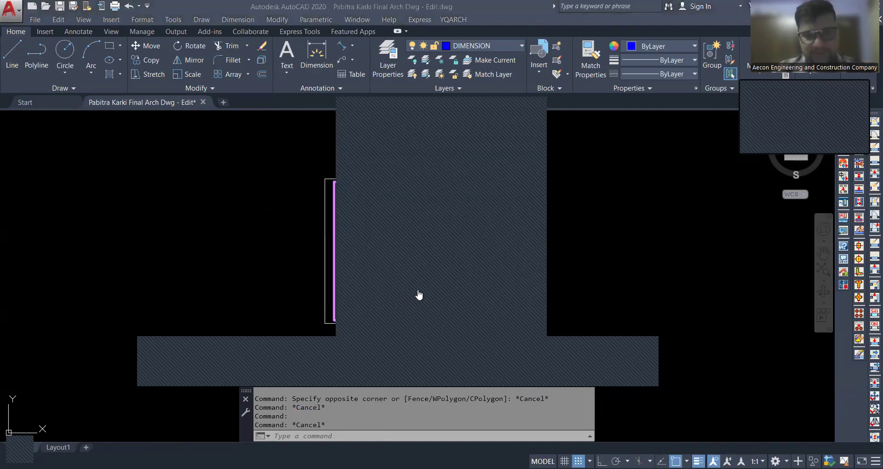
pyautogui.click(264, 293)
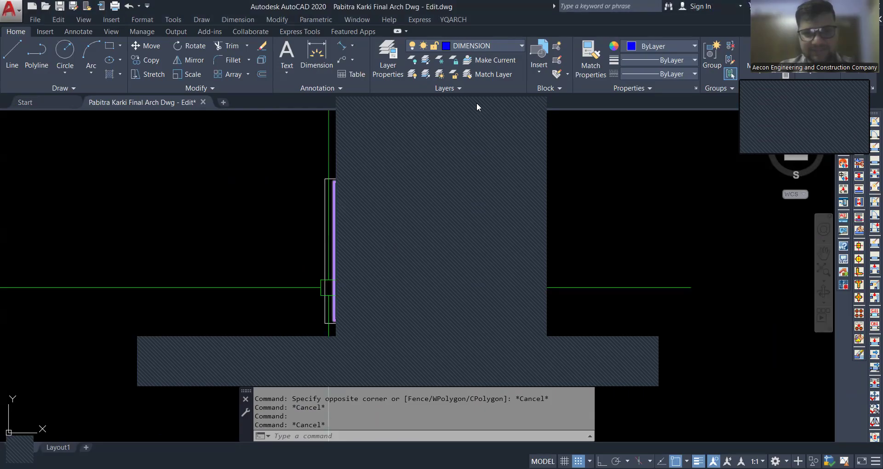
pyautogui.click(412, 358)
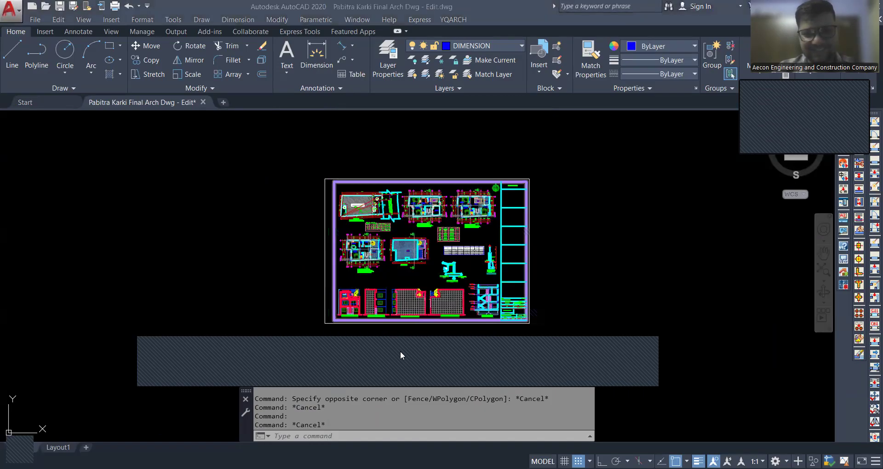
pyautogui.scroll(3, 424, 261)
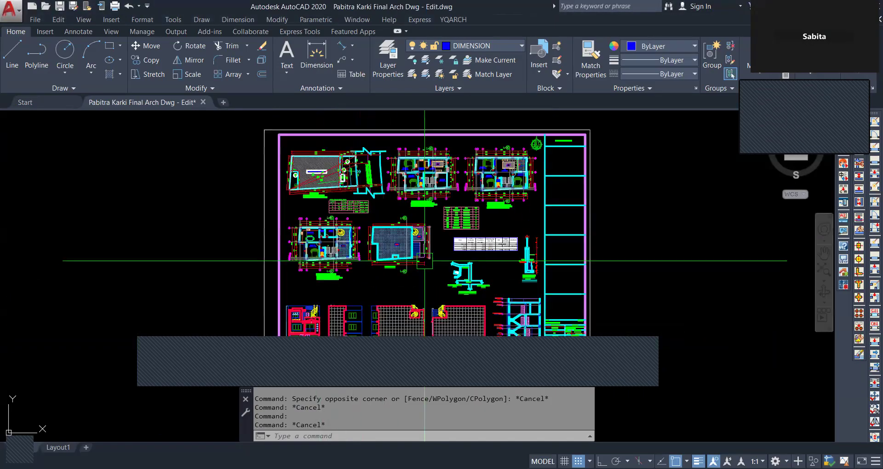
pyautogui.scroll(-2, 414, 233)
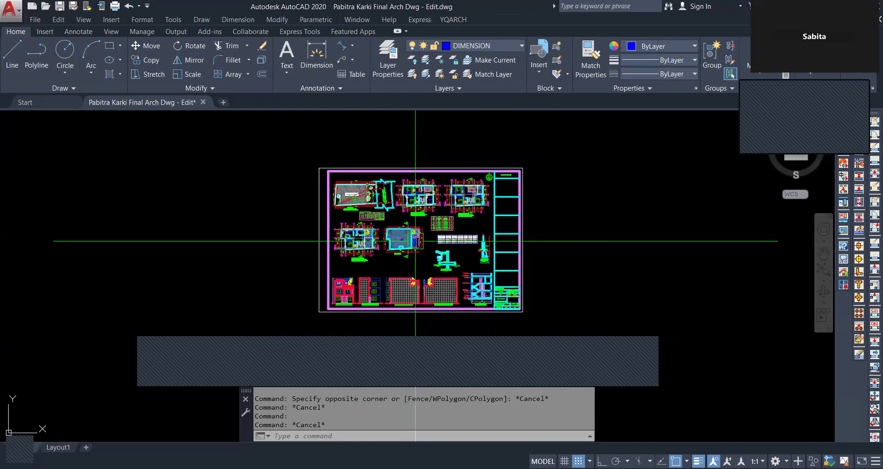
pyautogui.scroll(2, 416, 236)
pyautogui.scroll(-2, 432, 244)
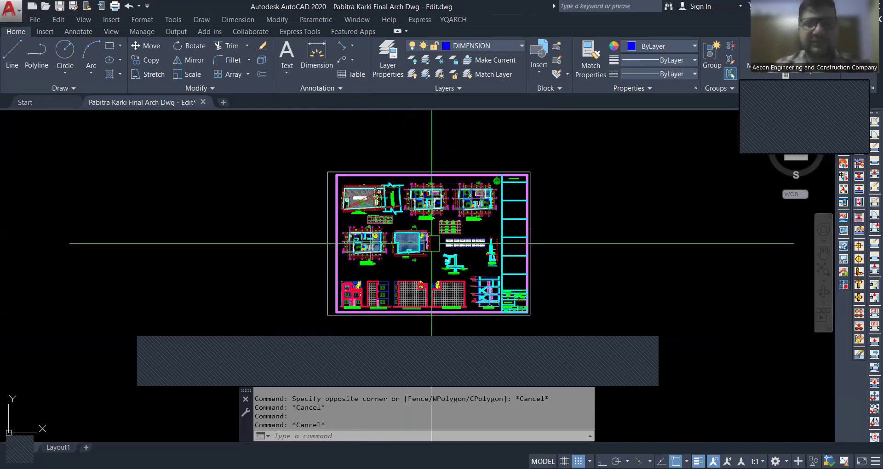
pyautogui.scroll(2, 431, 226)
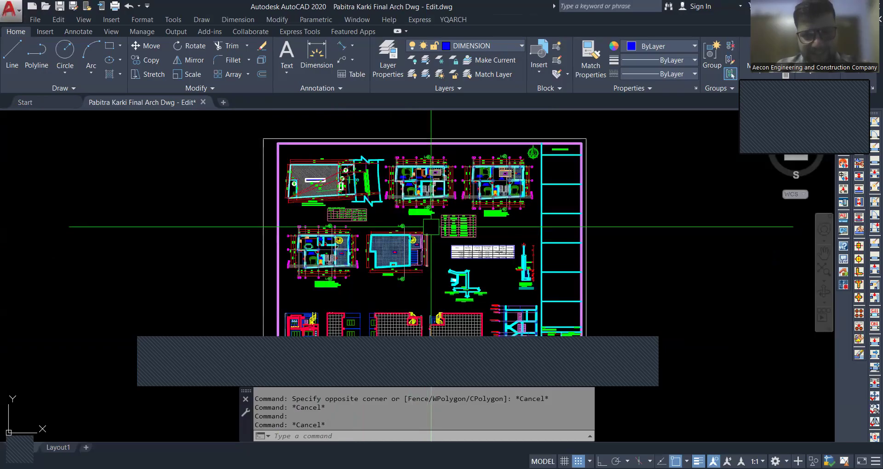
pyautogui.scroll(-3, 431, 226)
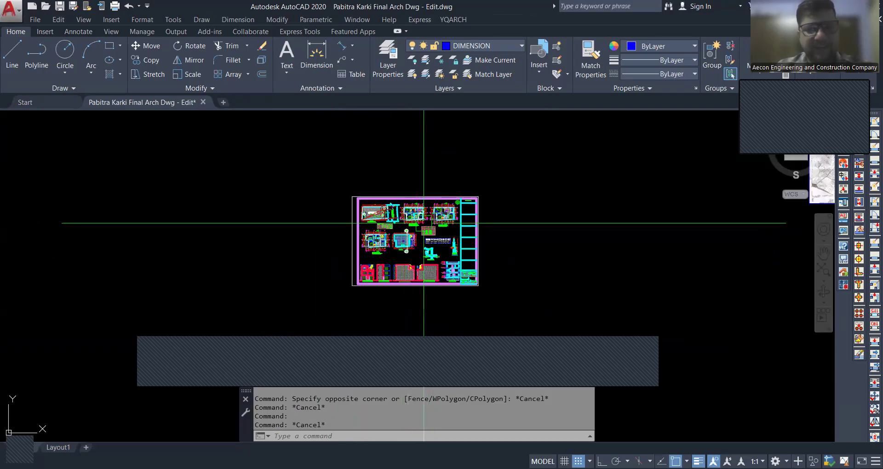
pyautogui.scroll(2, 425, 229)
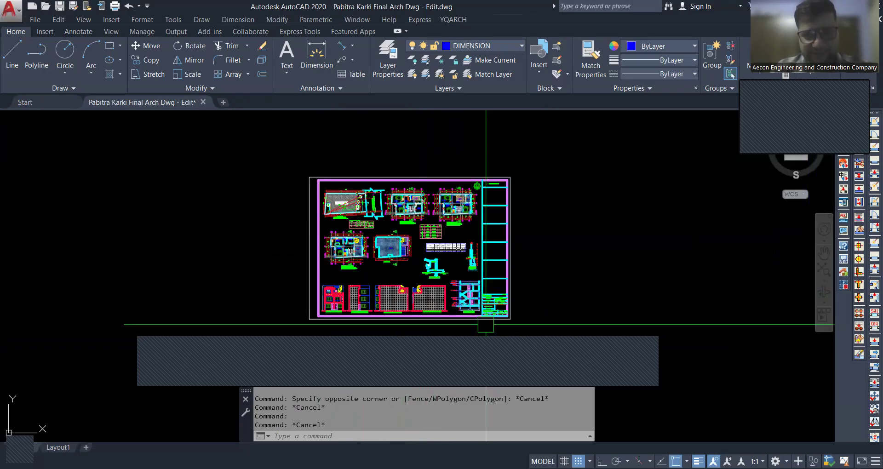
pyautogui.scroll(5, 349, 207)
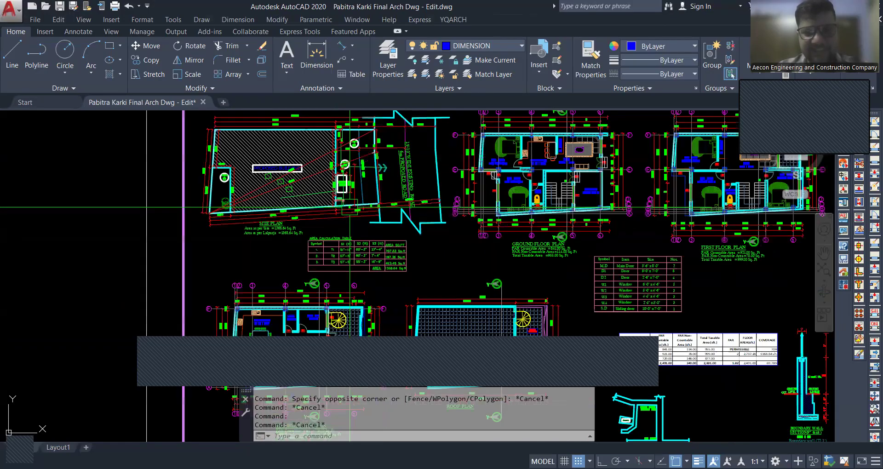
pyautogui.scroll(-5, 368, 207)
pyautogui.scroll(-2, 398, 202)
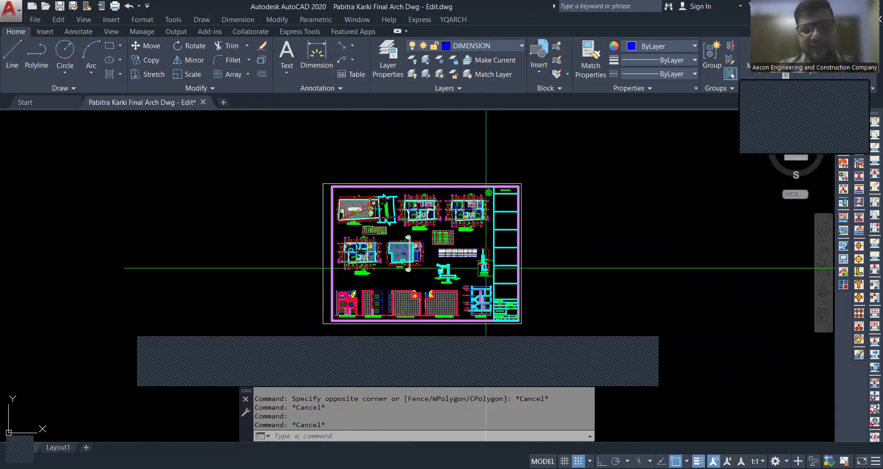
pyautogui.scroll(2, 421, 268)
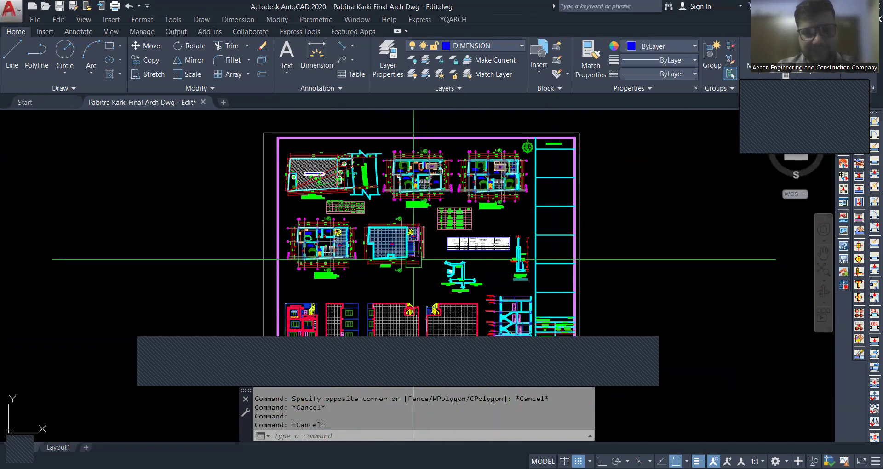
pyautogui.scroll(-2, 387, 260)
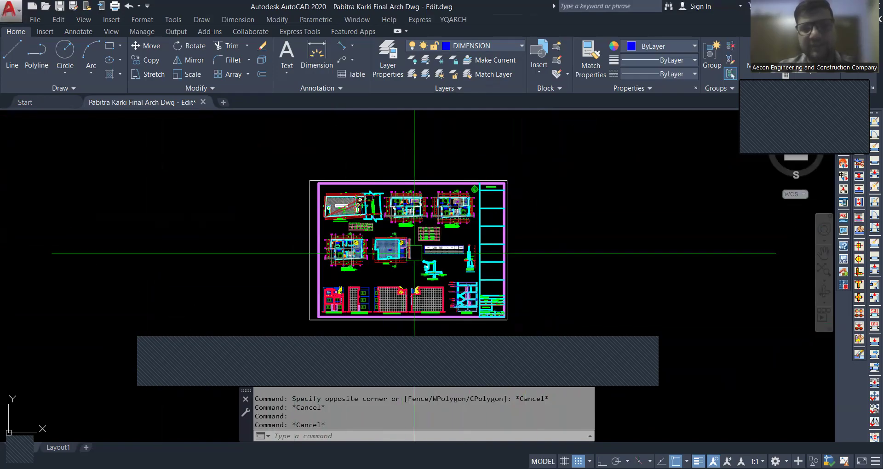
pyautogui.scroll(3, 414, 252)
pyautogui.scroll(-1, 404, 198)
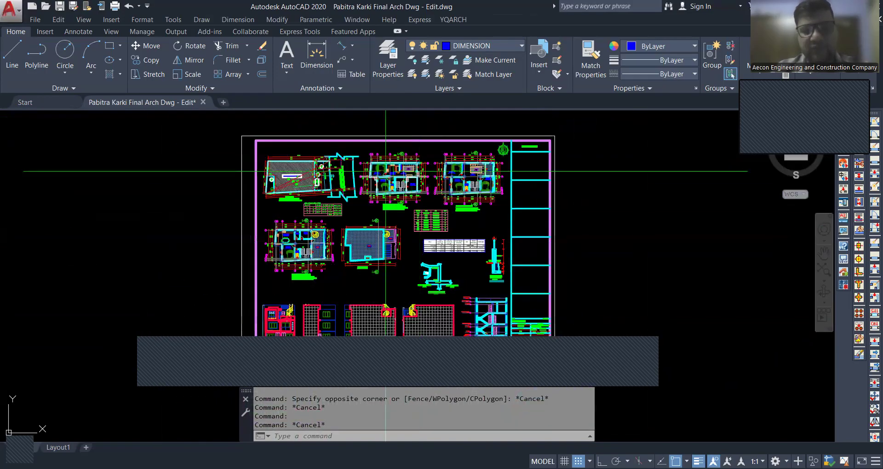
pyautogui.scroll(2, 385, 171)
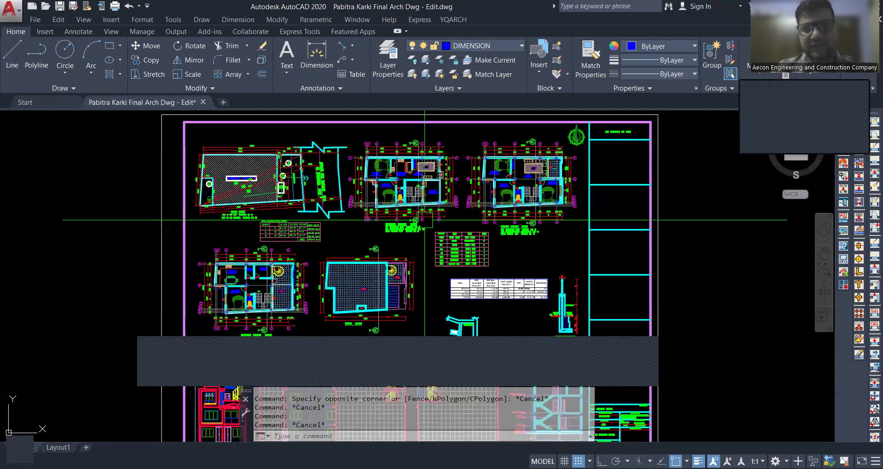
pyautogui.scroll(-2, 424, 220)
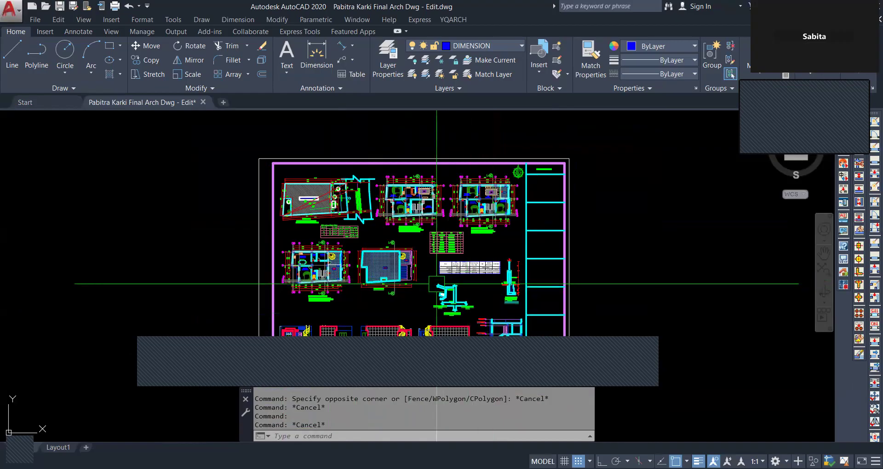
pyautogui.scroll(-2, 398, 282)
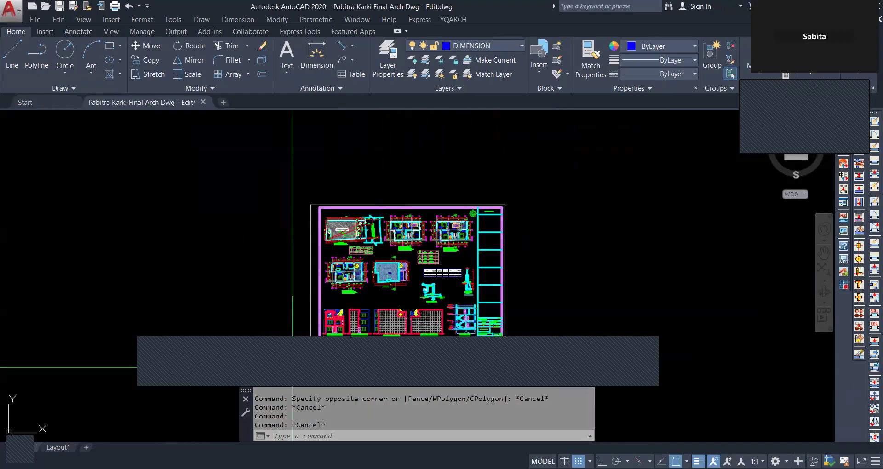
pyautogui.scroll(-2, 414, 250)
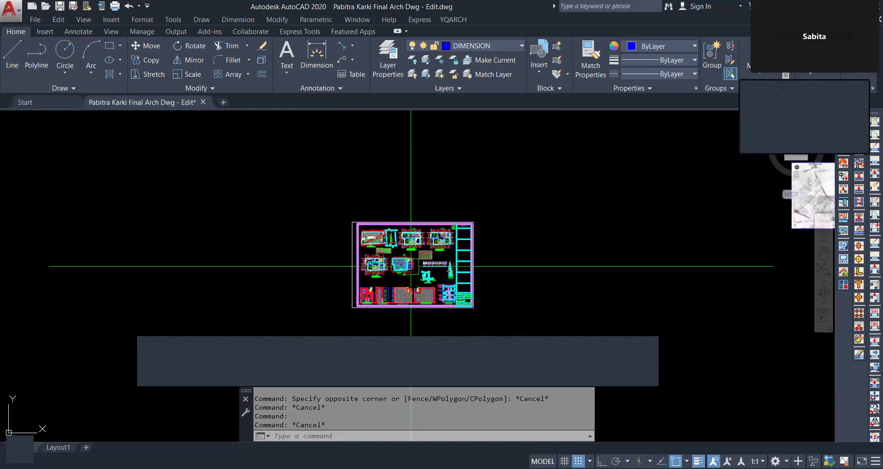
pyautogui.scroll(4, 414, 266)
pyautogui.scroll(-2, 423, 218)
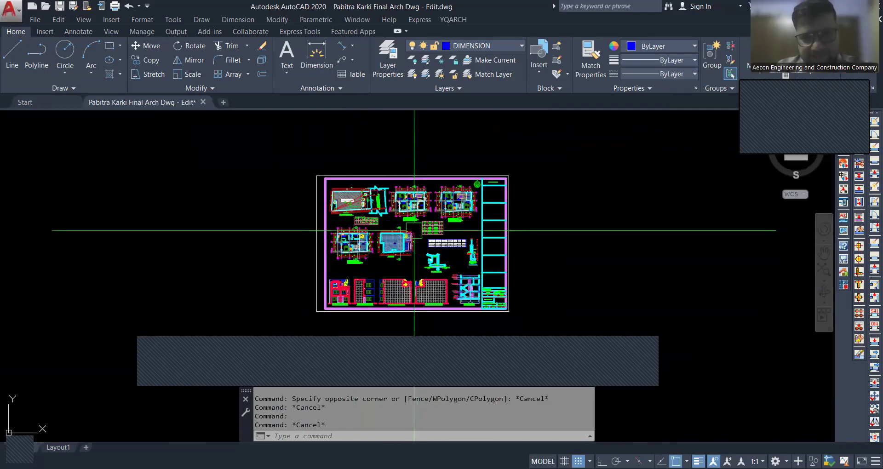
pyautogui.scroll(2, 413, 231)
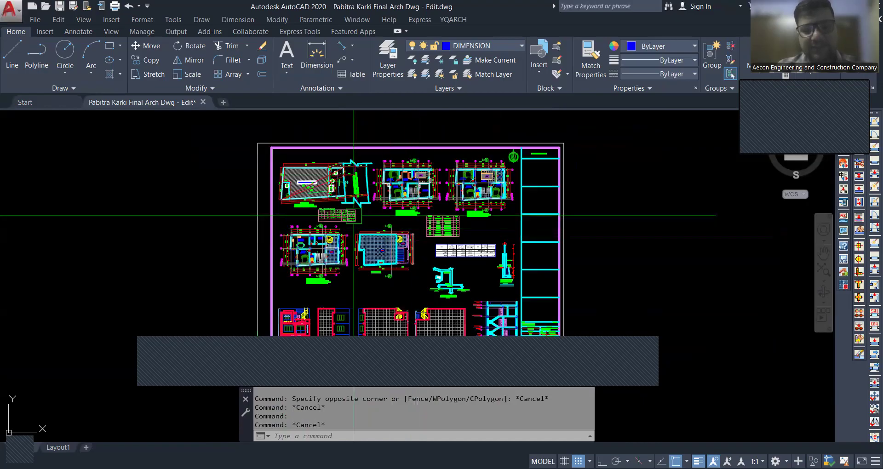
pyautogui.scroll(-2, 391, 248)
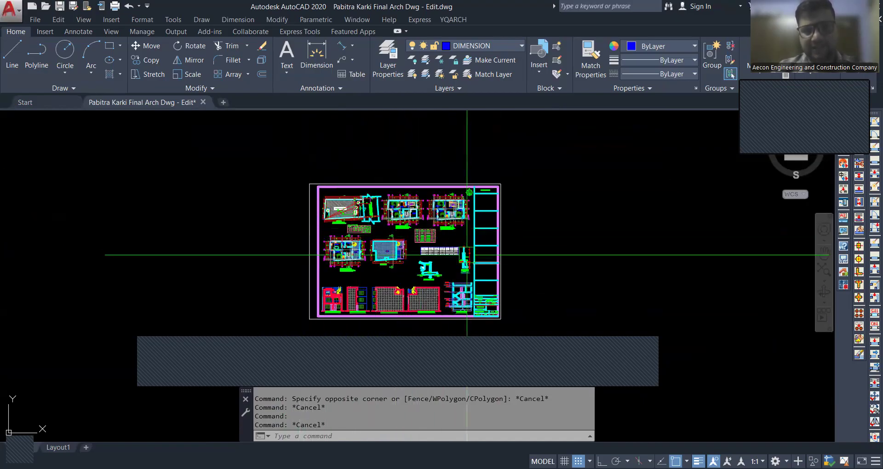
pyautogui.scroll(4, 442, 253)
pyautogui.scroll(-4, 442, 252)
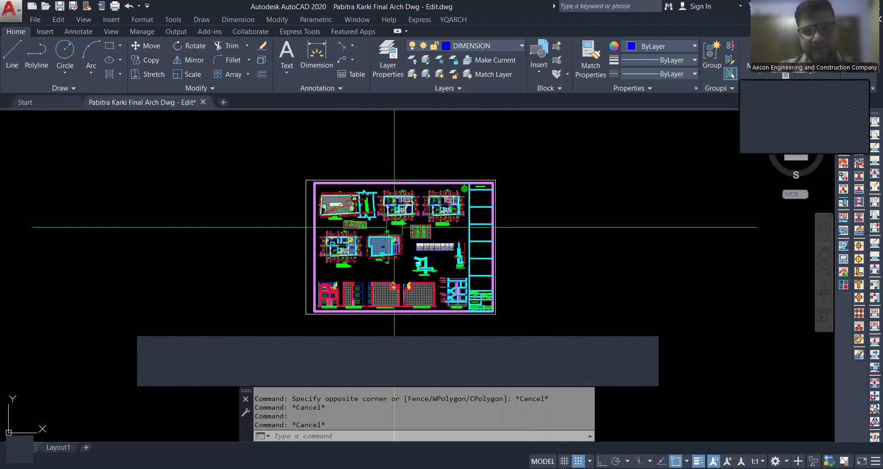
pyautogui.scroll(2, 391, 231)
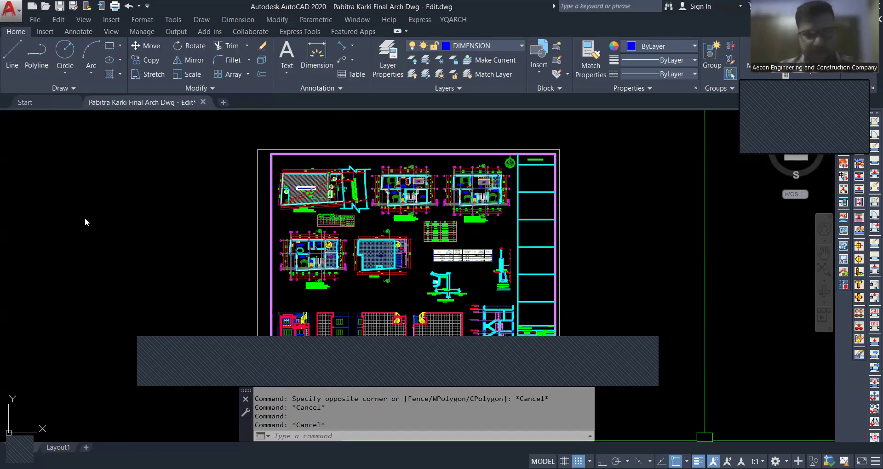
pyautogui.scroll(-4, 345, 165)
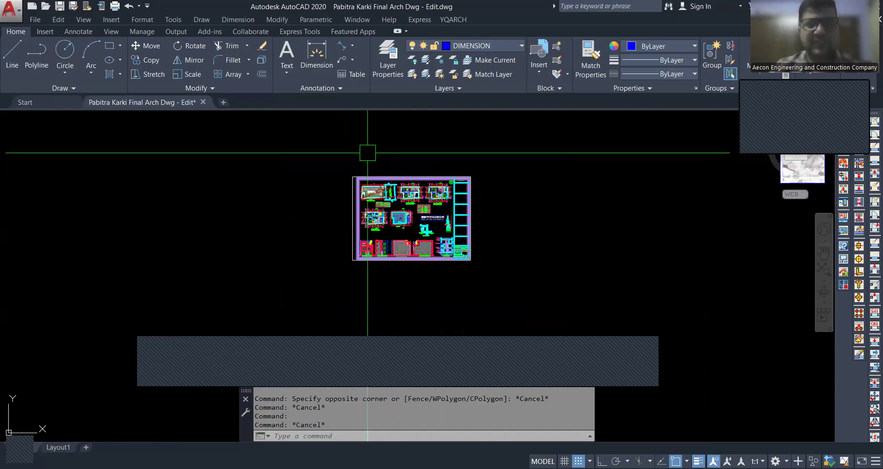
pyautogui.scroll(4, 405, 184)
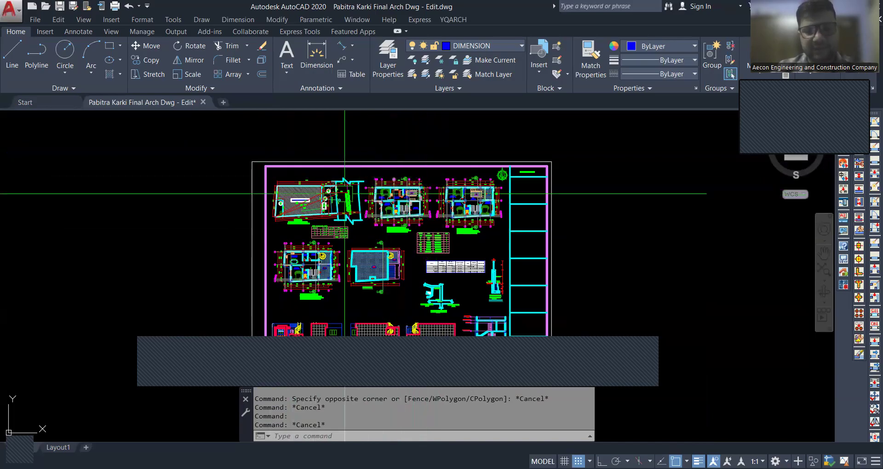
pyautogui.scroll(2, 414, 193)
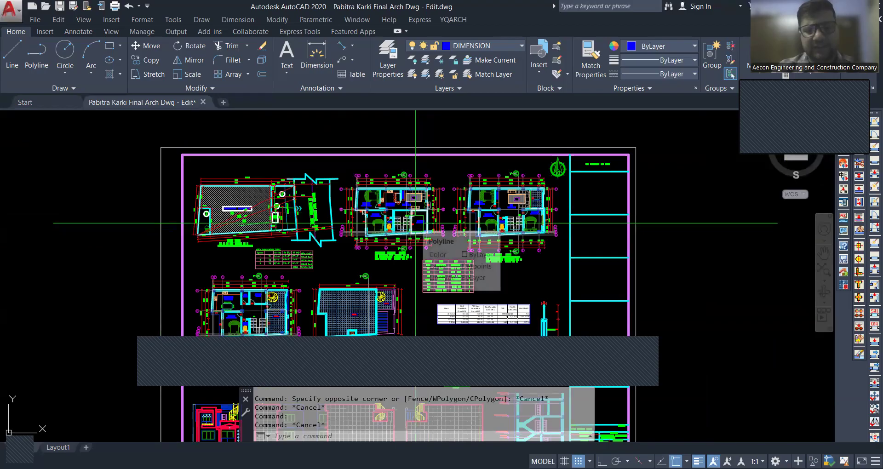
pyautogui.scroll(-2, 415, 223)
pyautogui.scroll(2, 364, 206)
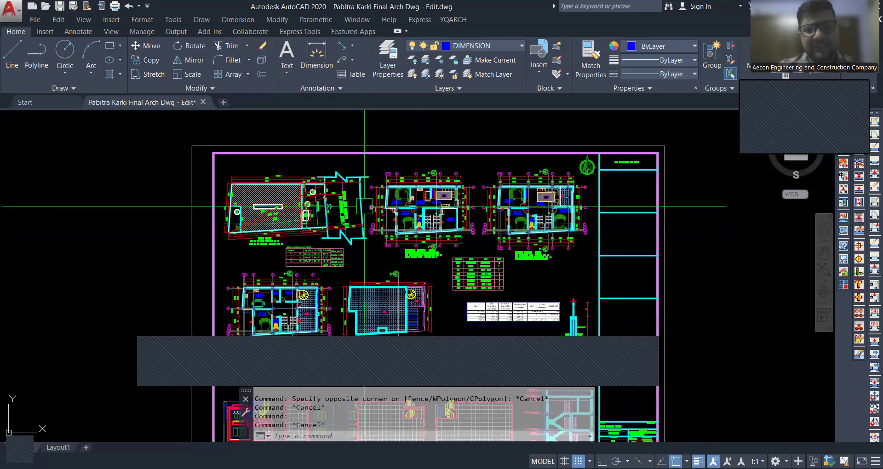
pyautogui.scroll(2, 364, 206)
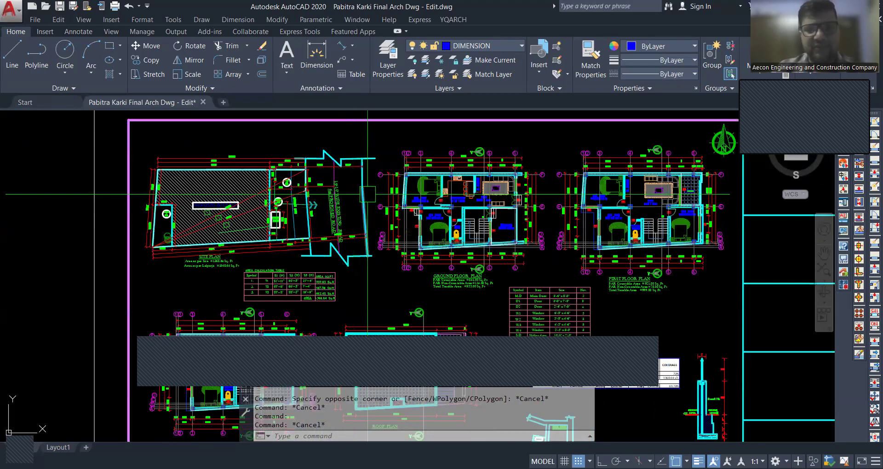
pyautogui.scroll(-3, 367, 208)
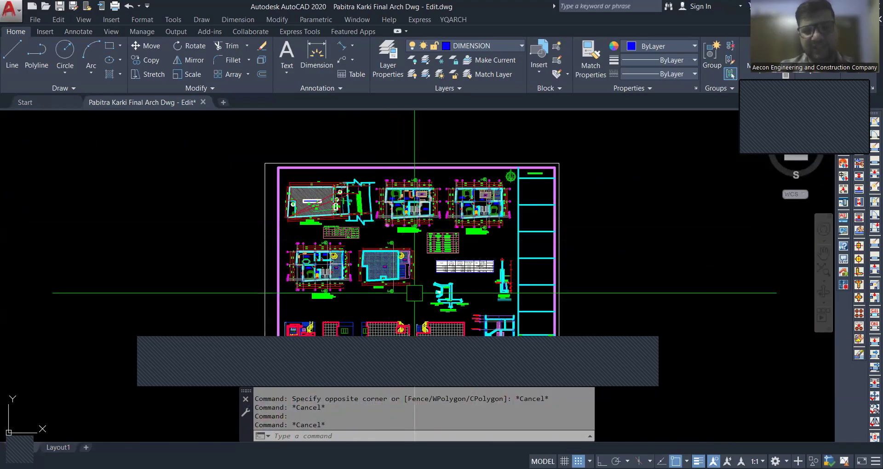
pyautogui.scroll(-2, 402, 253)
pyautogui.scroll(2, 395, 251)
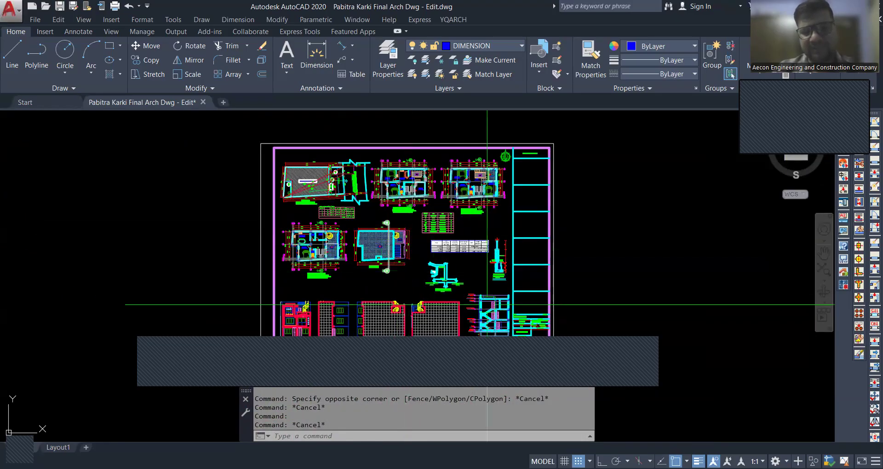
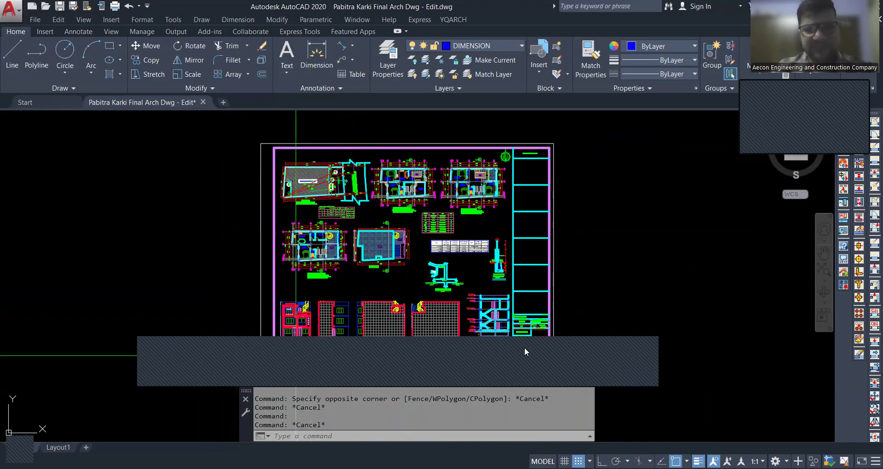
pyautogui.scroll(-2, 396, 180)
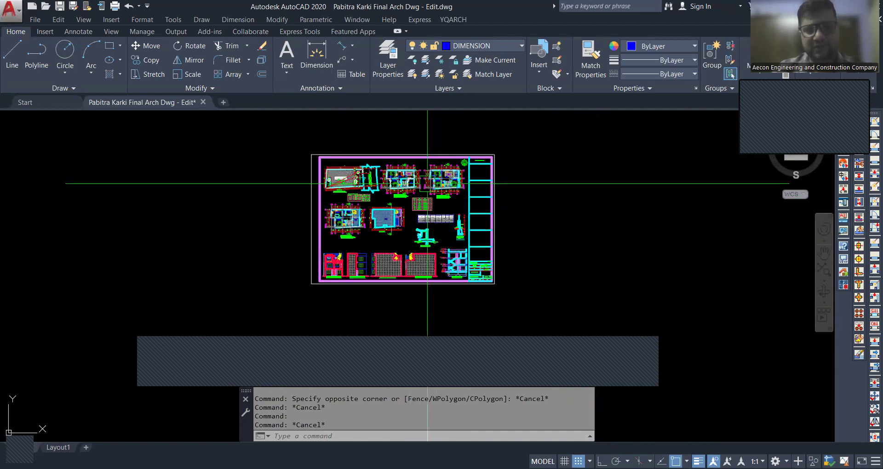
pyautogui.scroll(2, 416, 242)
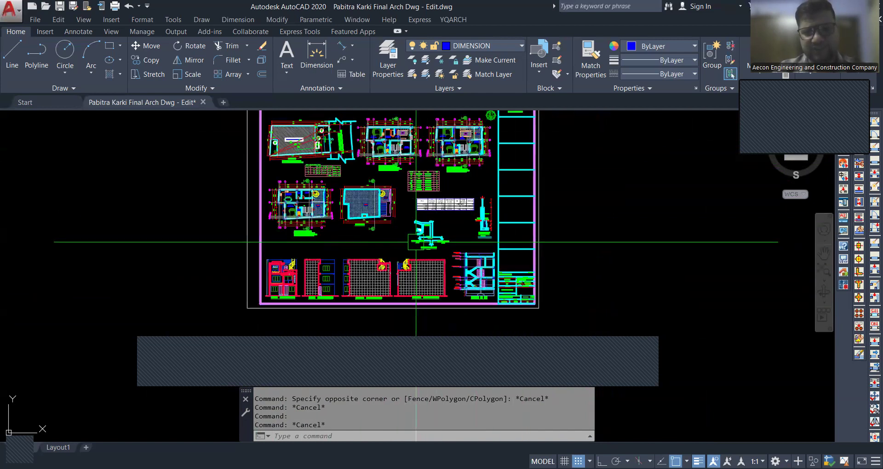
pyautogui.scroll(-2, 423, 277)
pyautogui.scroll(2, 415, 227)
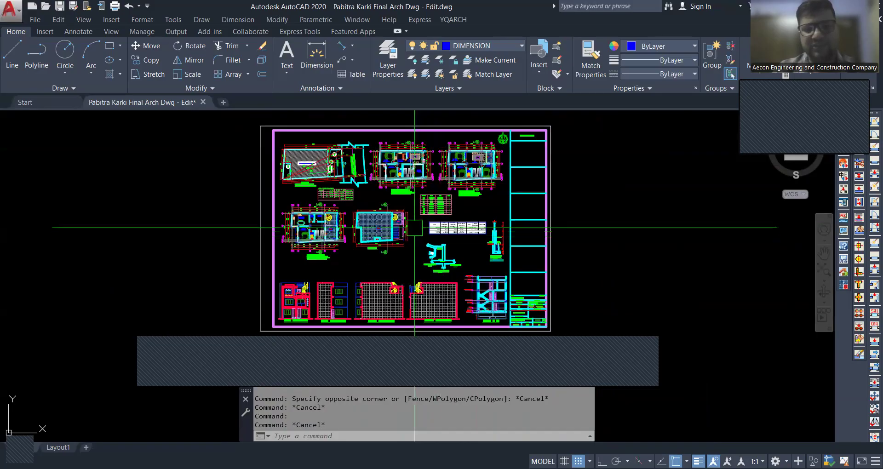
pyautogui.scroll(-2, 420, 228)
pyautogui.scroll(2, 429, 216)
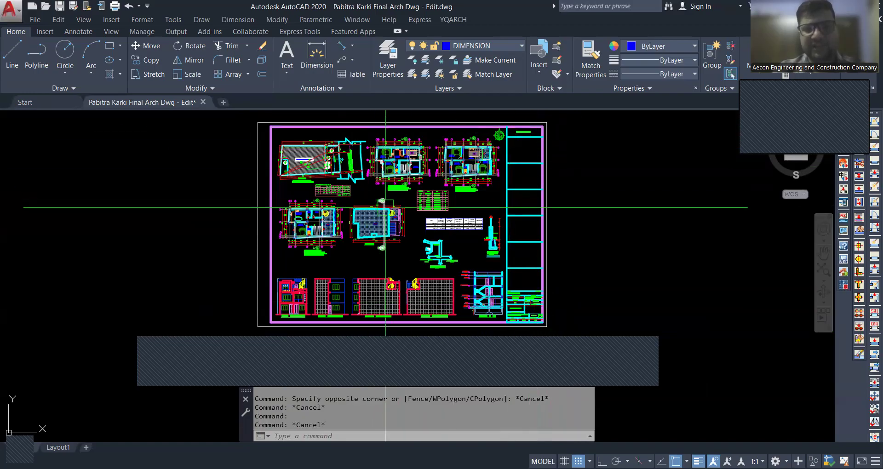
pyautogui.scroll(-2, 382, 202)
pyautogui.scroll(2, 356, 130)
pyautogui.scroll(-2, 373, 184)
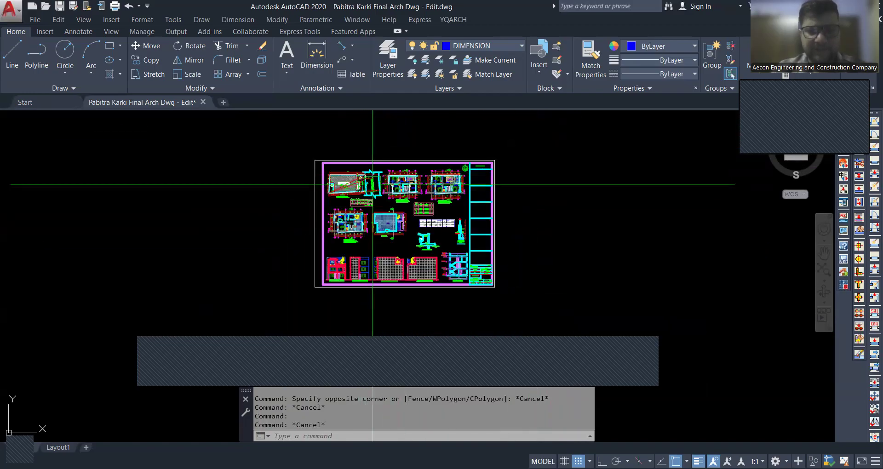
pyautogui.scroll(2, 374, 185)
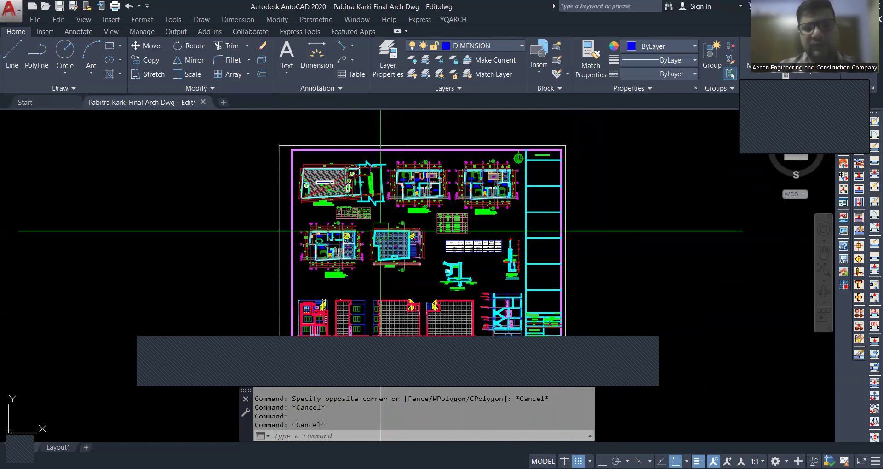
pyautogui.scroll(2, 380, 173)
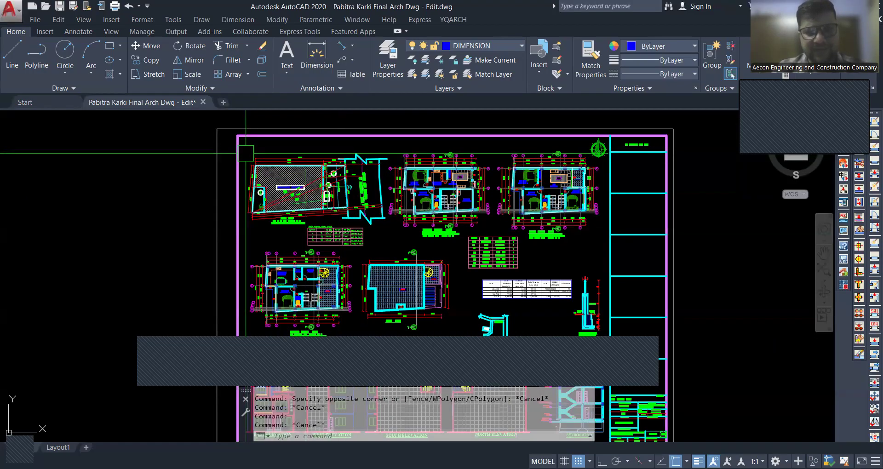
pyautogui.scroll(2, 245, 153)
pyautogui.scroll(-2, 292, 206)
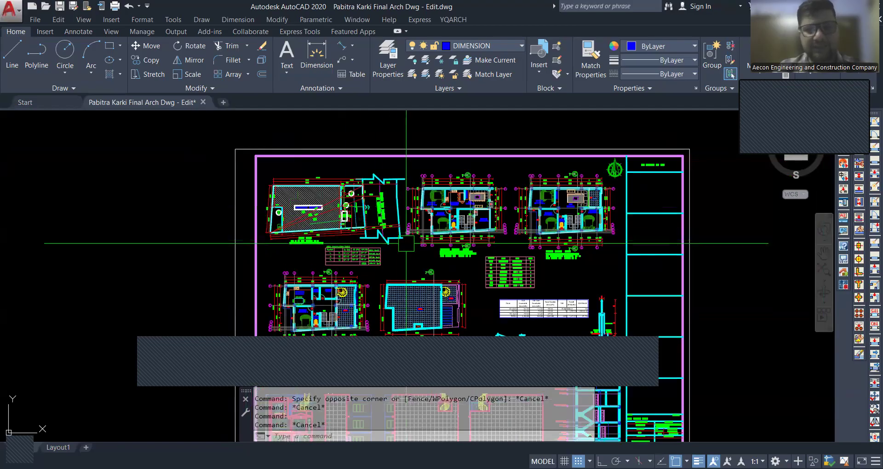
pyautogui.scroll(2, 406, 243)
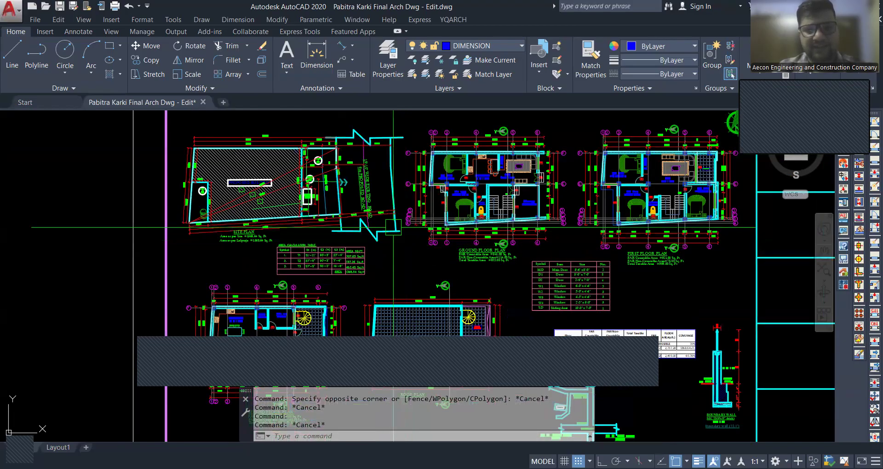
pyautogui.scroll(-4, 368, 216)
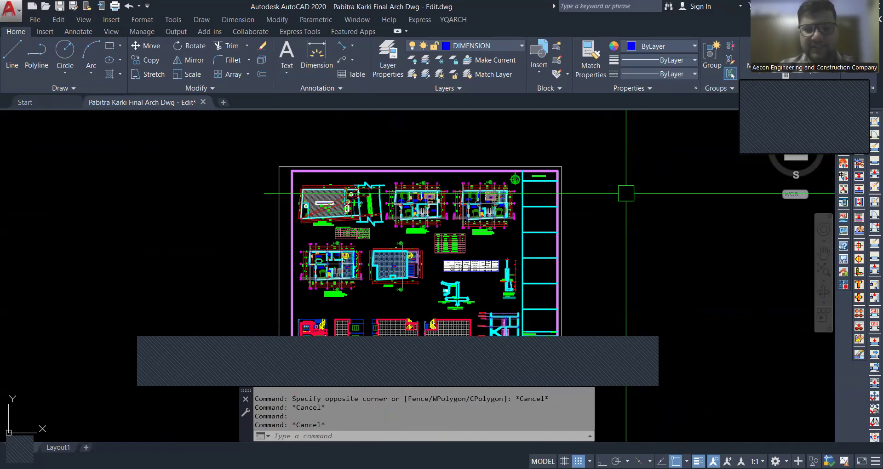
pyautogui.scroll(2, 369, 202)
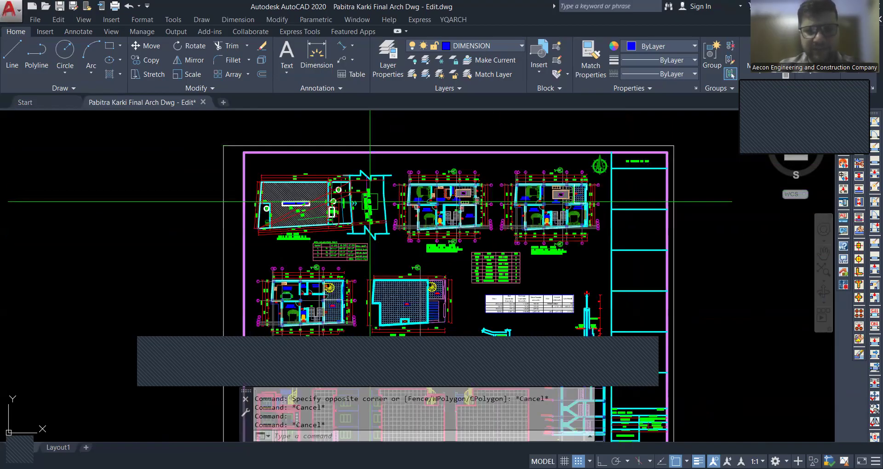
pyautogui.scroll(-2, 389, 193)
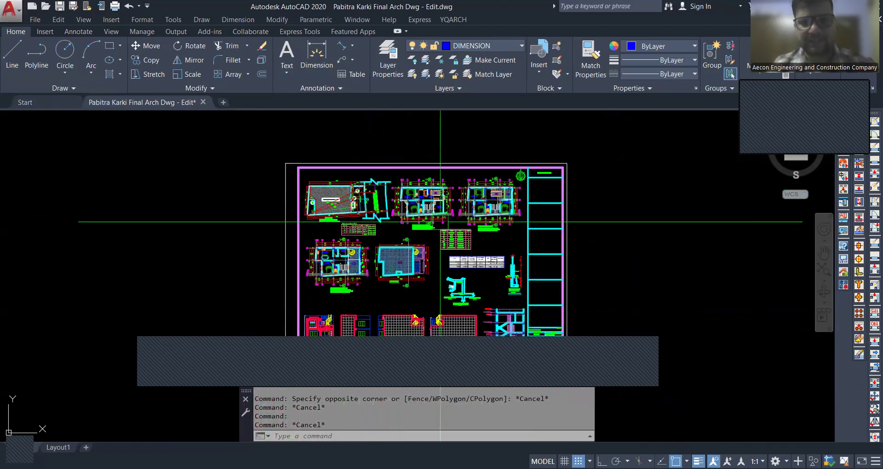
pyautogui.scroll(2, 440, 222)
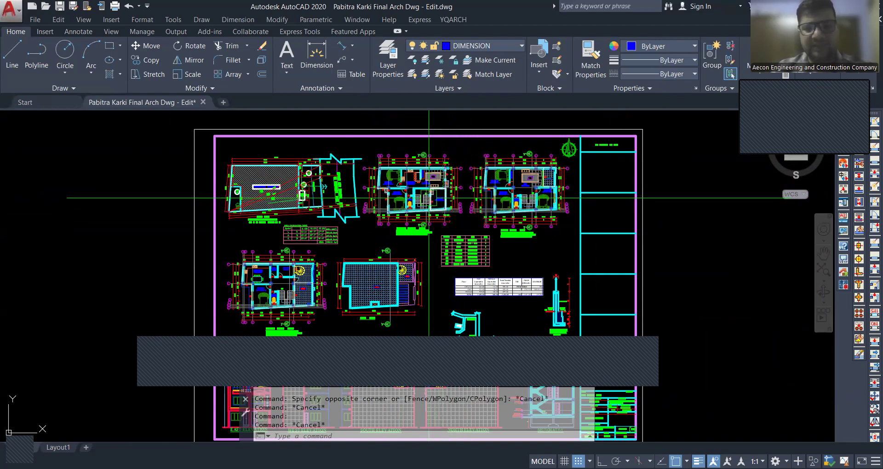
# Step: Examine the overall layout of the architectural sheet, looking closely at the four elevations, the second floor plan and the roof plan
pyautogui.scroll(-2, 428, 201)
pyautogui.scroll(-2, 448, 193)
pyautogui.scroll(5, 403, 192)
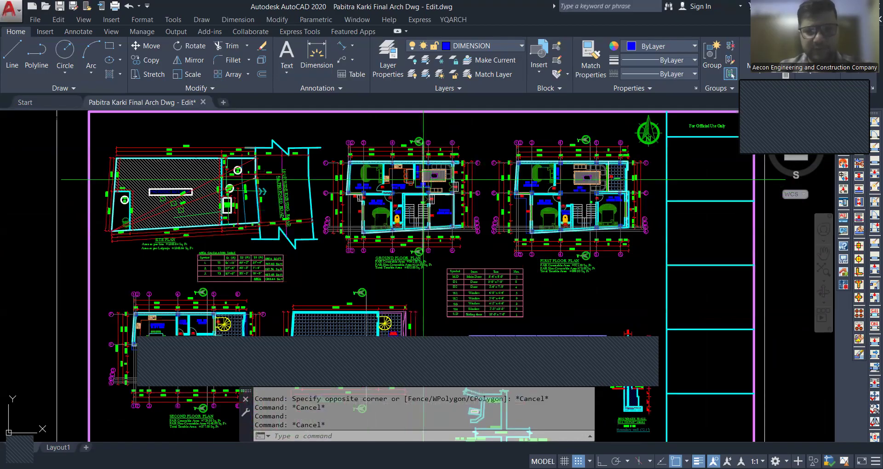
pyautogui.scroll(-2, 403, 192)
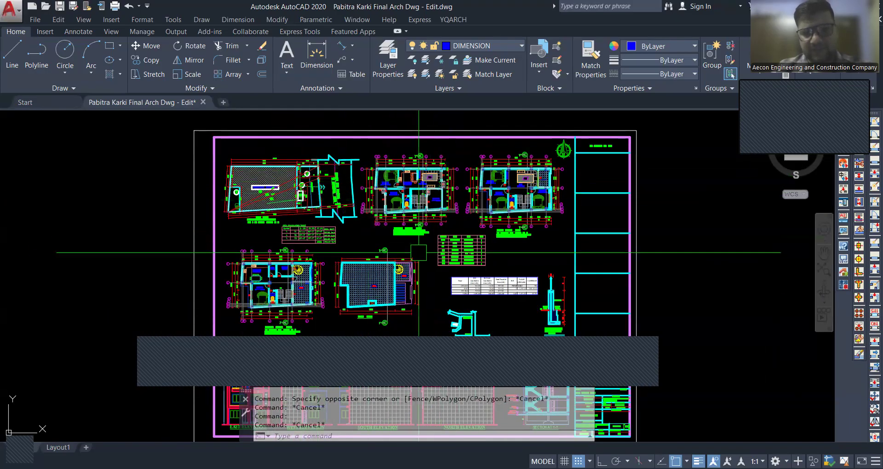
pyautogui.scroll(-2, 421, 209)
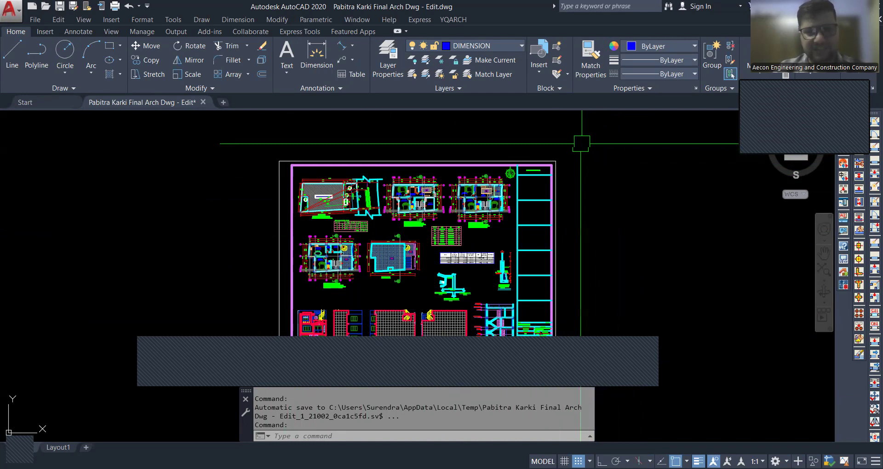
pyautogui.scroll(2, 318, 331)
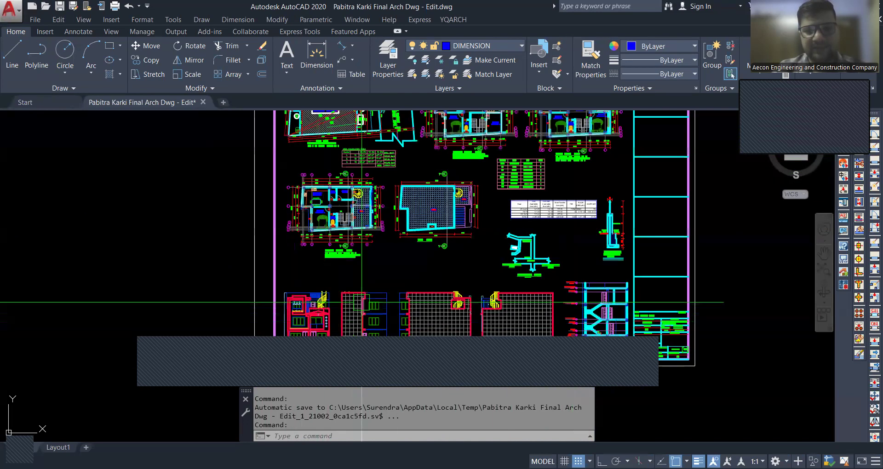
pyautogui.scroll(2, 309, 319)
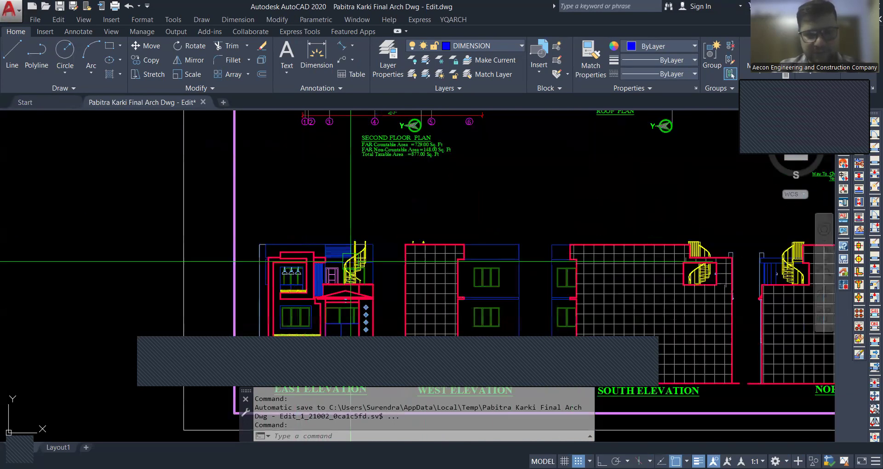
pyautogui.scroll(-2, 351, 280)
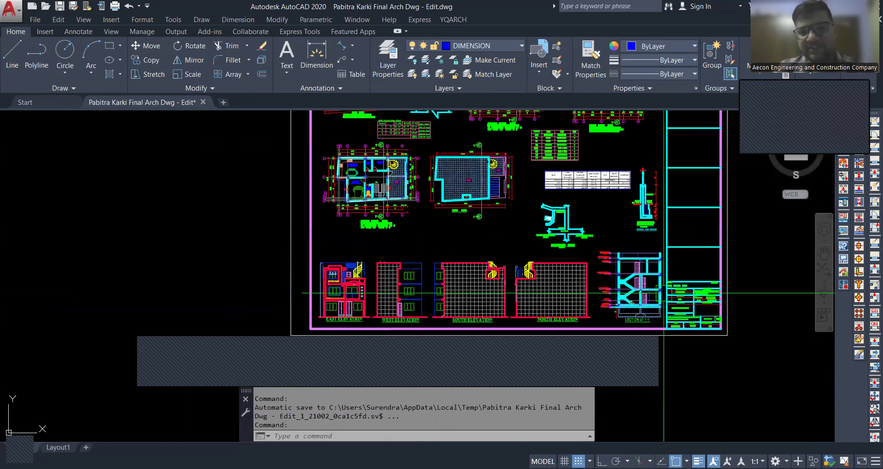
pyautogui.scroll(2, 485, 310)
pyautogui.scroll(-2, 484, 310)
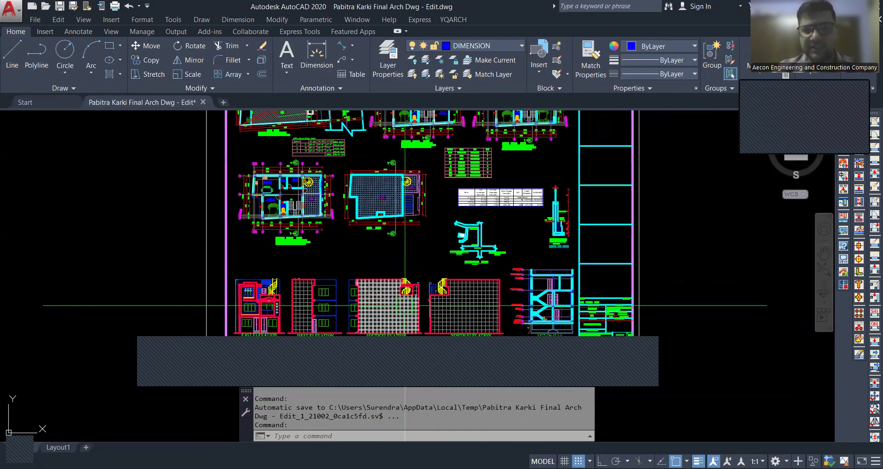
pyautogui.scroll(-2, 484, 310)
pyautogui.scroll(4, 334, 239)
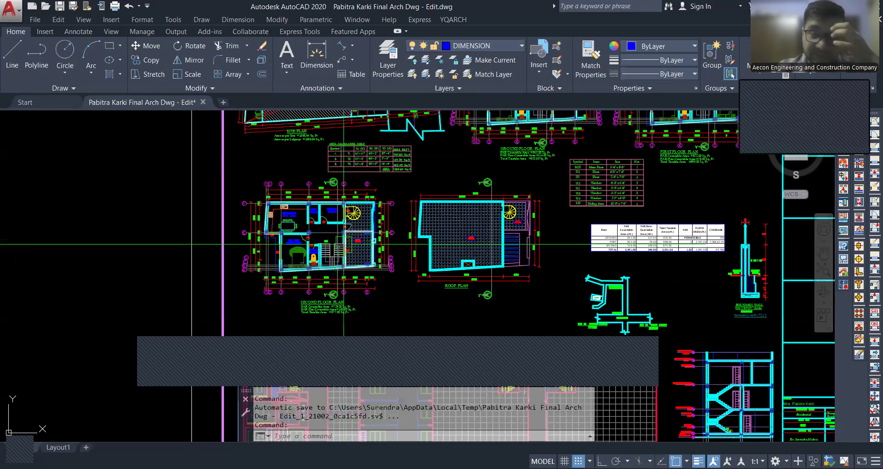
pyautogui.scroll(4, 526, 138)
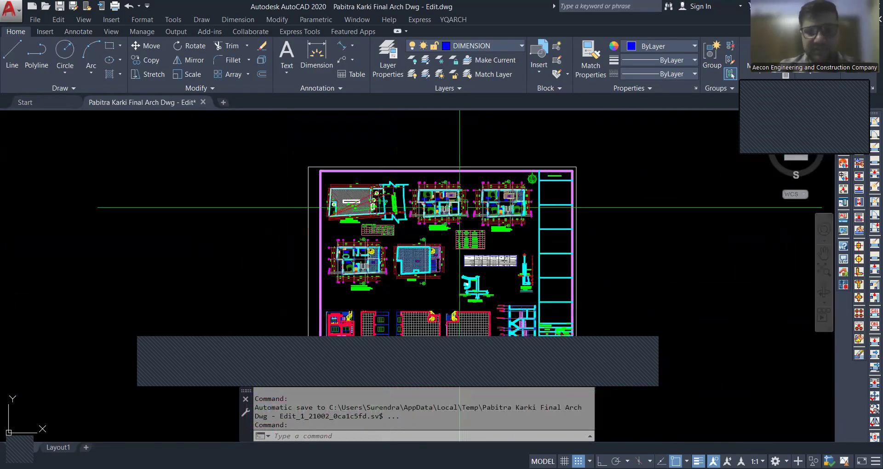
# Step: Examine the ground floor plan closely, including its bedrooms, kitchen, lobby, toilet, staircase, parking space and grid dimensions
pyautogui.scroll(2, 411, 154)
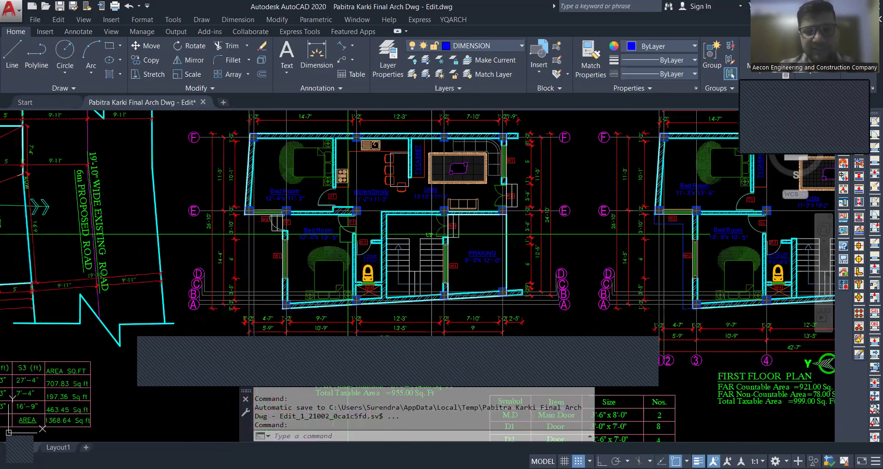
pyautogui.scroll(2, 348, 229)
pyautogui.scroll(-2, 476, 257)
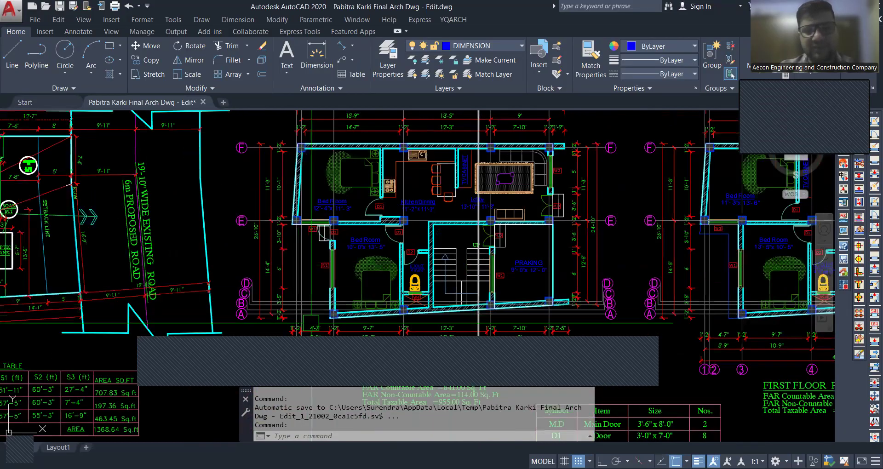
pyautogui.scroll(2, 550, 197)
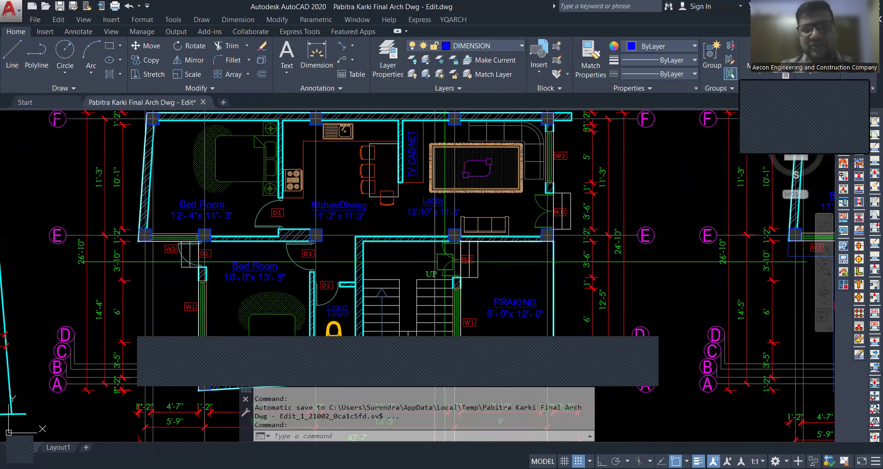
pyautogui.scroll(-2, 418, 260)
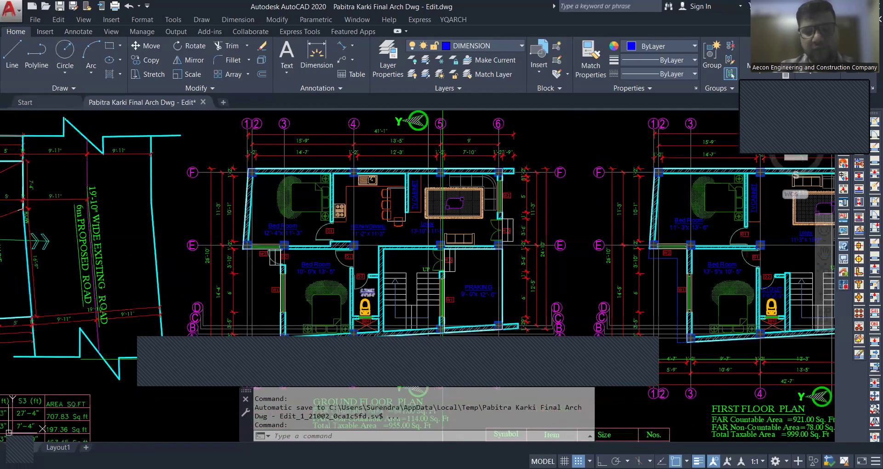
pyautogui.scroll(2, 349, 262)
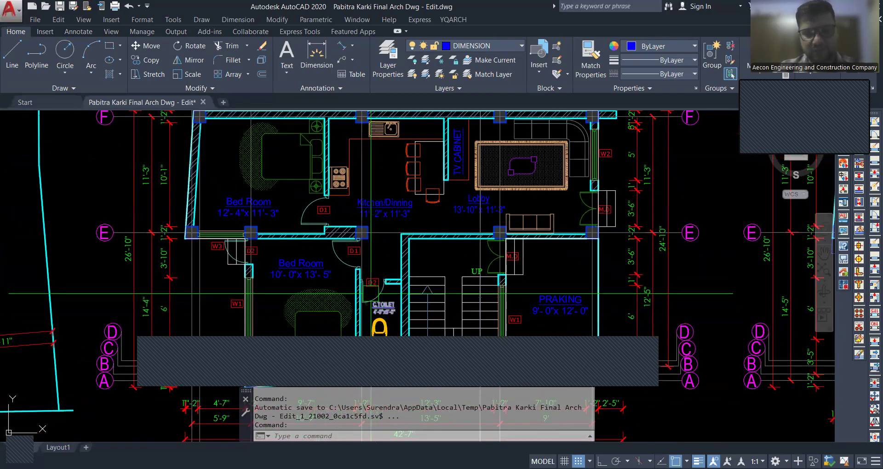
pyautogui.scroll(-2, 393, 238)
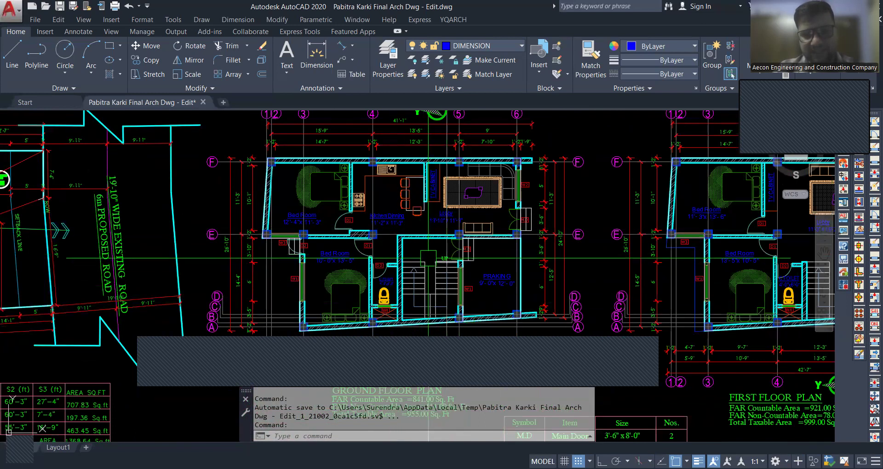
pyautogui.scroll(-3, 428, 258)
pyautogui.scroll(3, 452, 265)
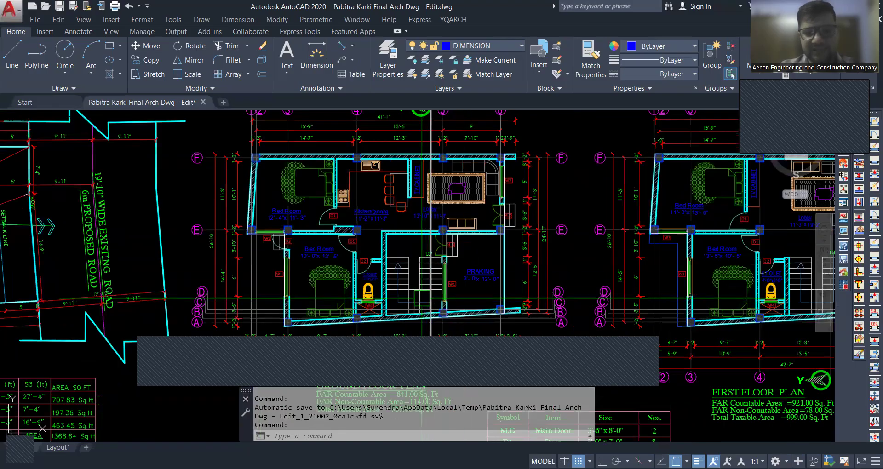
pyautogui.scroll(2, 422, 296)
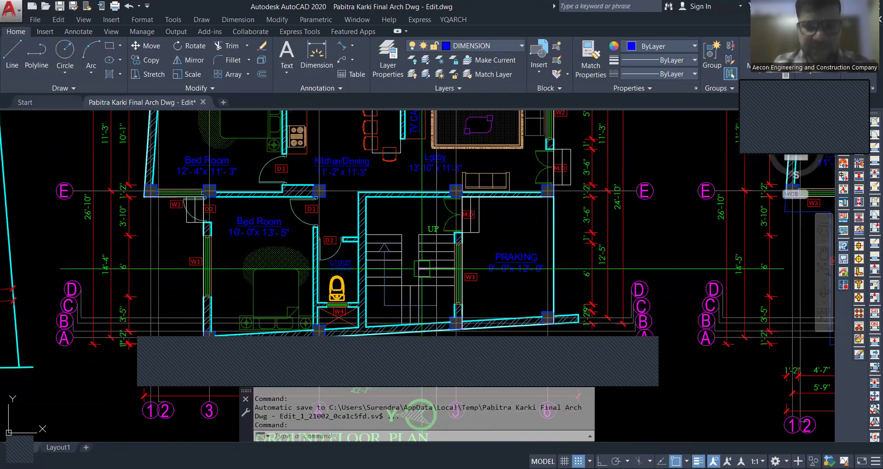
pyautogui.scroll(-2, 388, 247)
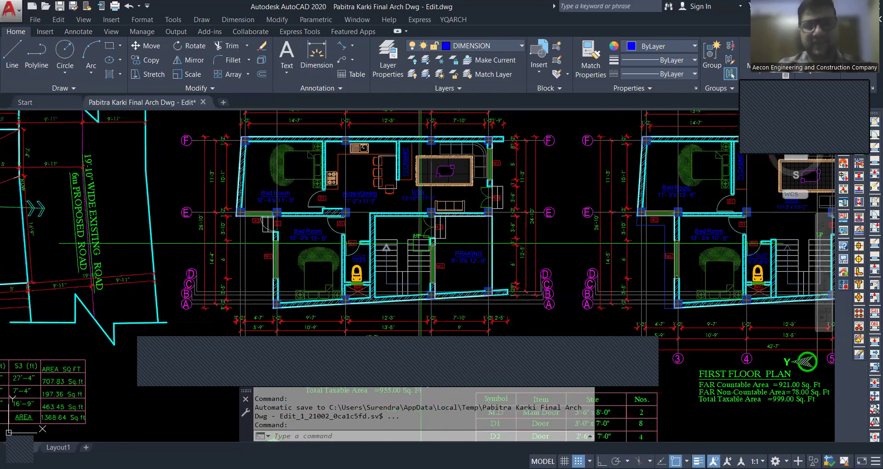
pyautogui.scroll(2, 420, 243)
pyautogui.scroll(-2, 356, 248)
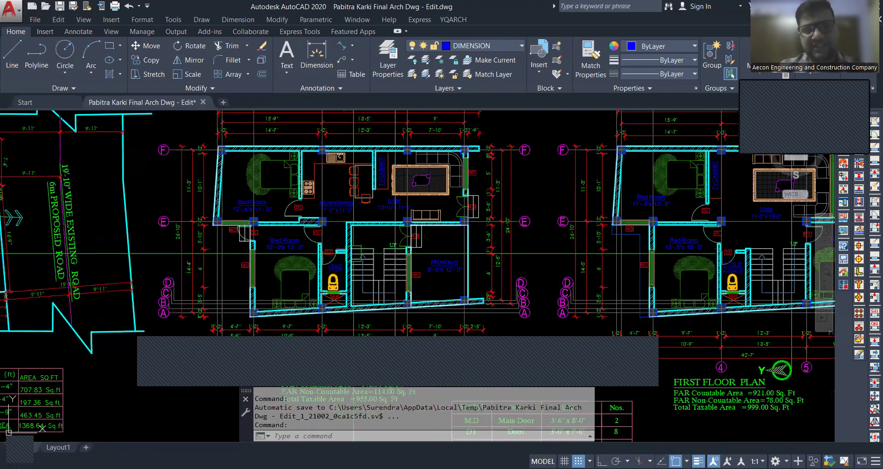
pyautogui.scroll(-2, 409, 253)
pyautogui.scroll(-2, 483, 253)
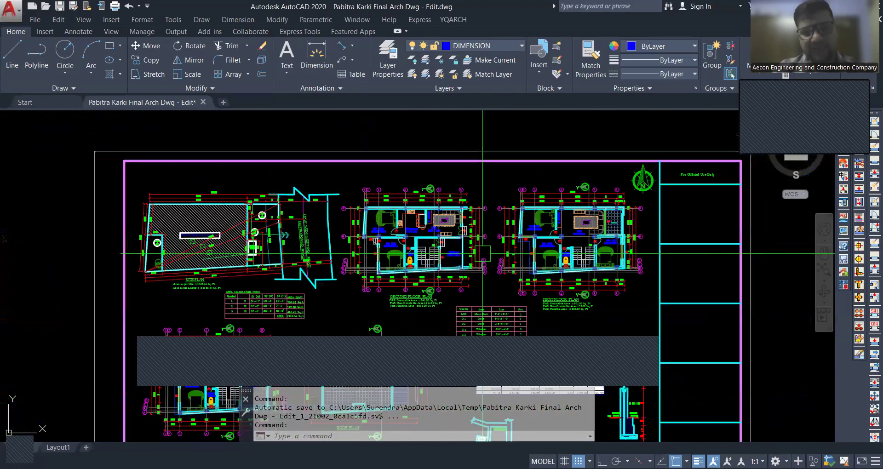
# Step: Examine the site plan's road width, setback line, soak pit and septic tank beside the proposed building
pyautogui.scroll(4, 251, 261)
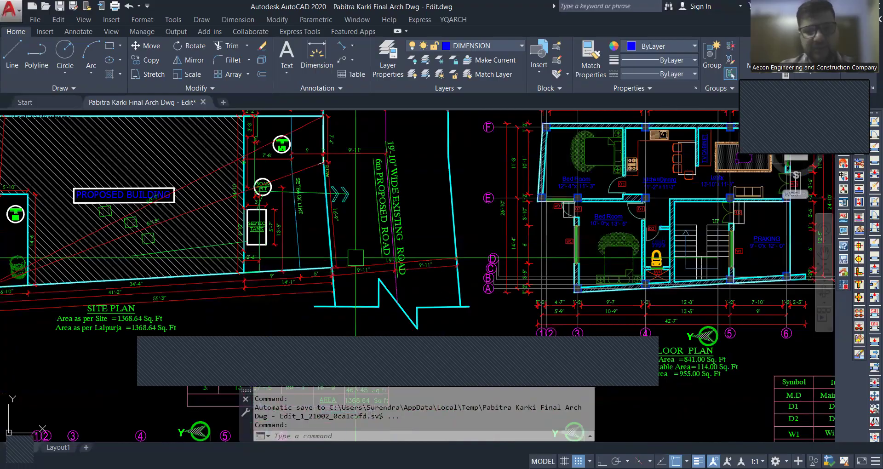
pyautogui.scroll(4, 300, 187)
pyautogui.scroll(-4, 470, 267)
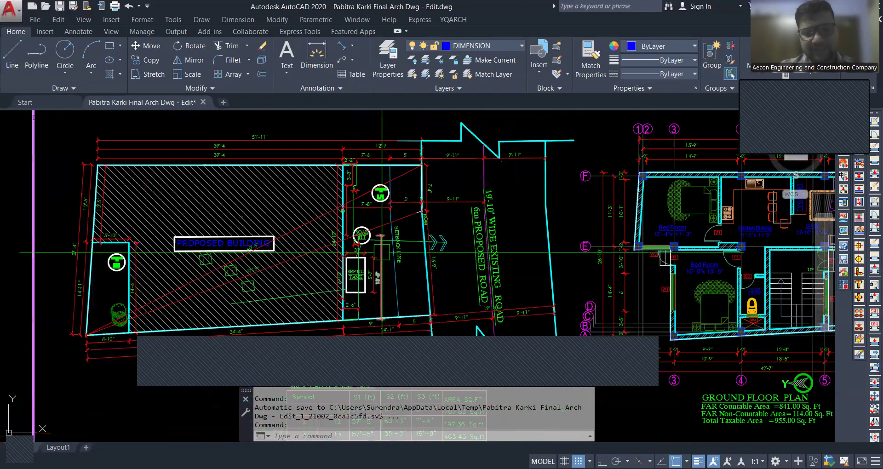
pyautogui.scroll(2, 401, 254)
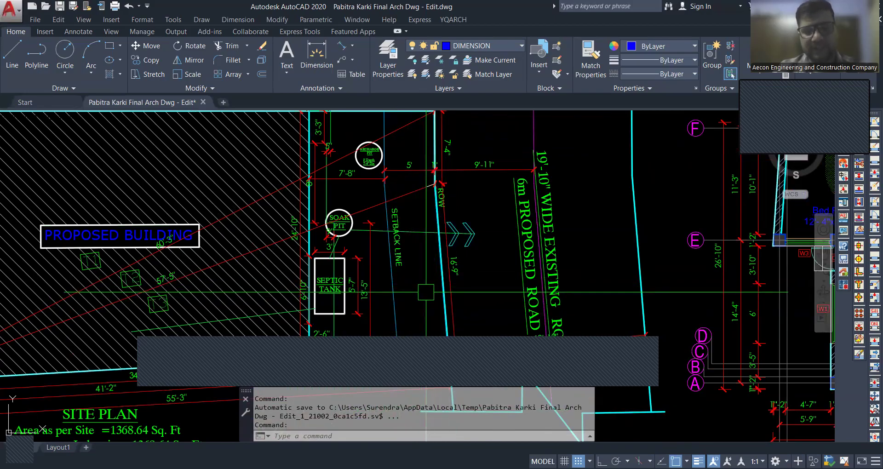
pyautogui.scroll(-5, 426, 290)
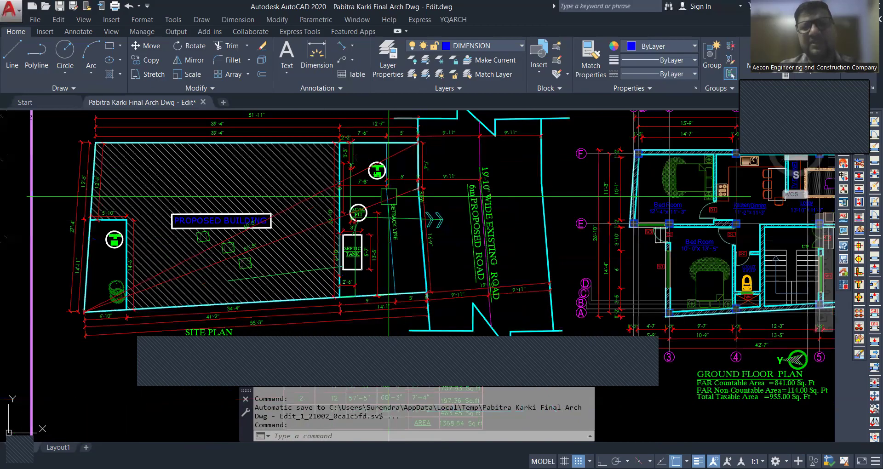
pyautogui.scroll(-6, 356, 203)
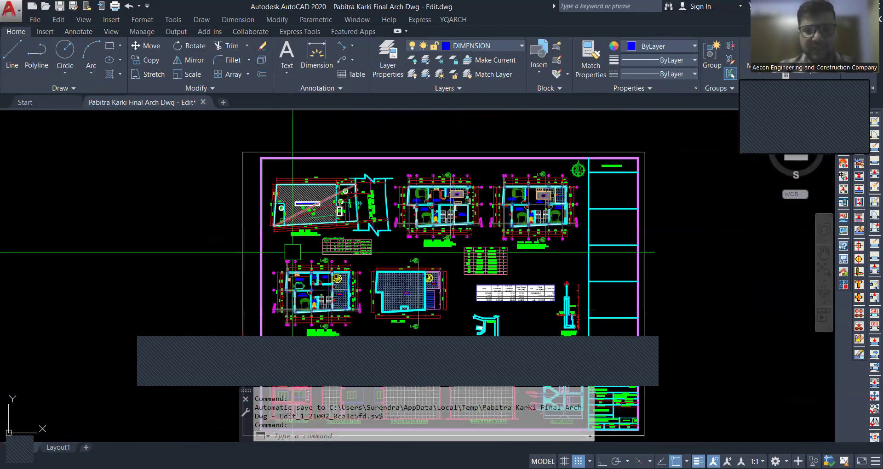
pyautogui.scroll(4, 410, 192)
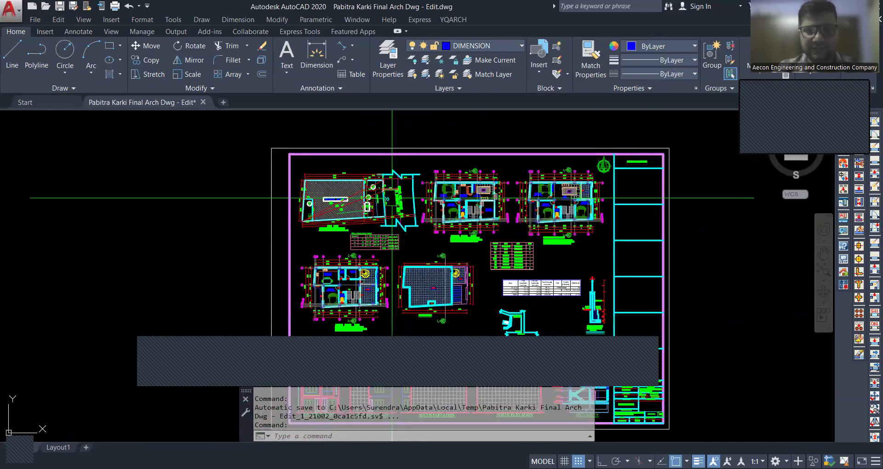
pyautogui.scroll(-3, 382, 203)
pyautogui.scroll(2, 367, 257)
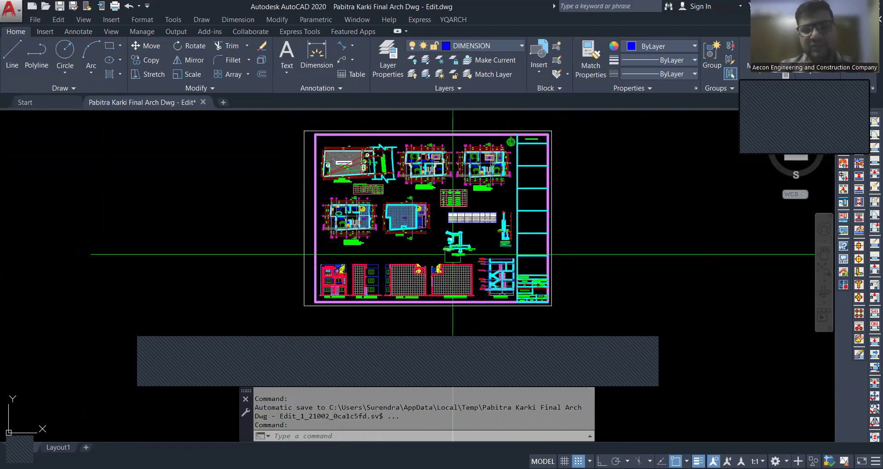
pyautogui.scroll(2, 417, 215)
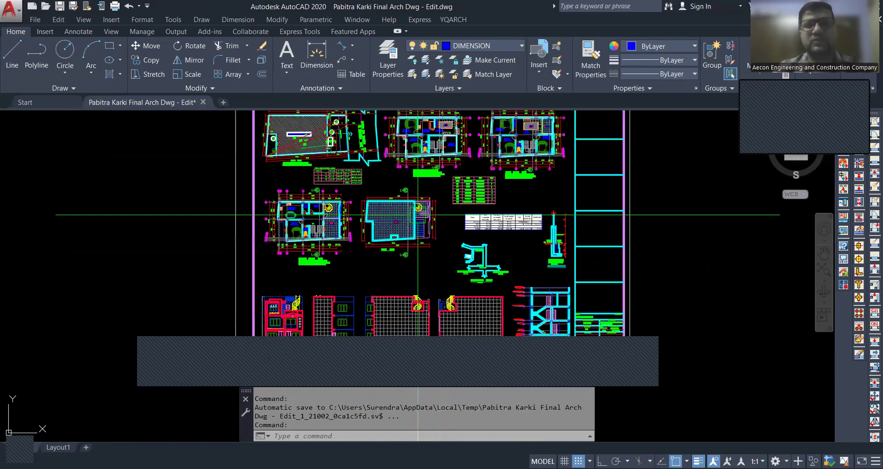
pyautogui.scroll(-3, 406, 227)
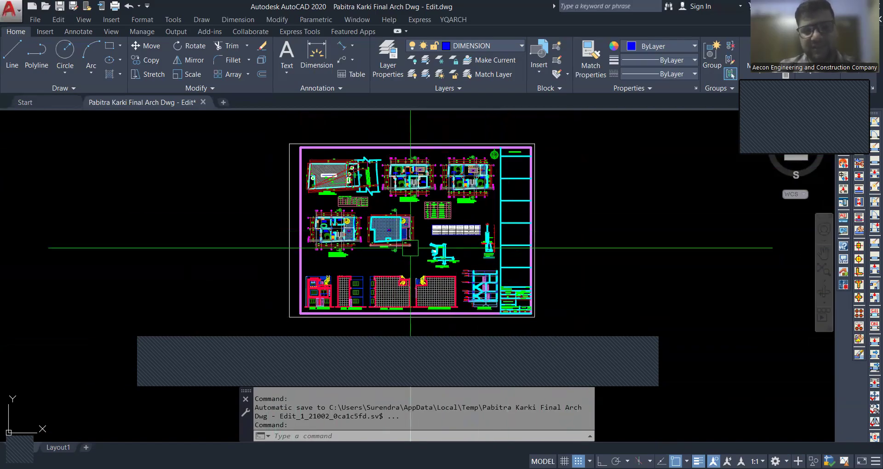
pyautogui.scroll(-1, 432, 249)
pyautogui.scroll(1, 442, 248)
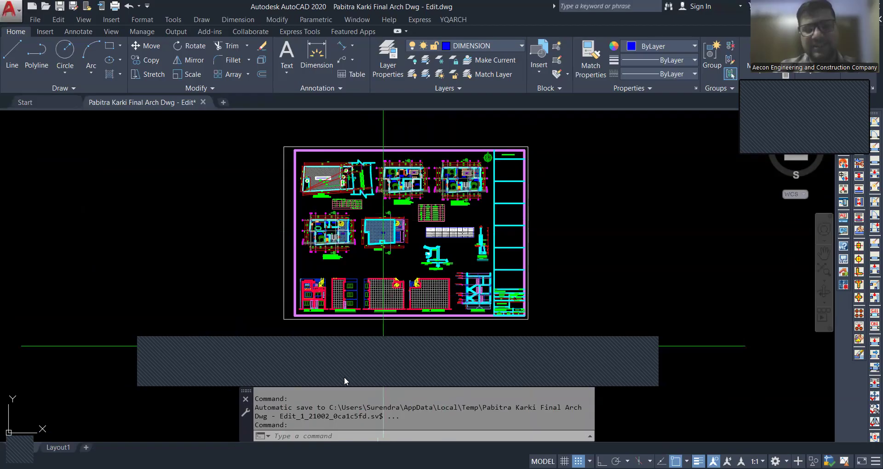
pyautogui.scroll(2, 404, 170)
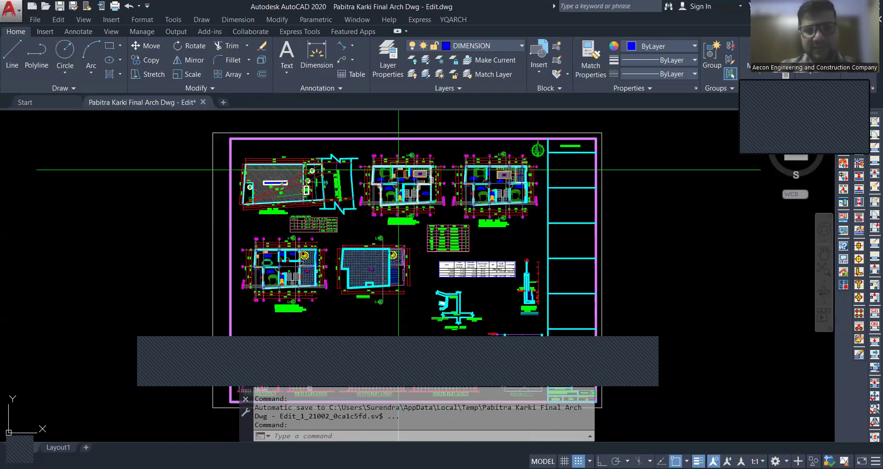
pyautogui.scroll(-2, 407, 193)
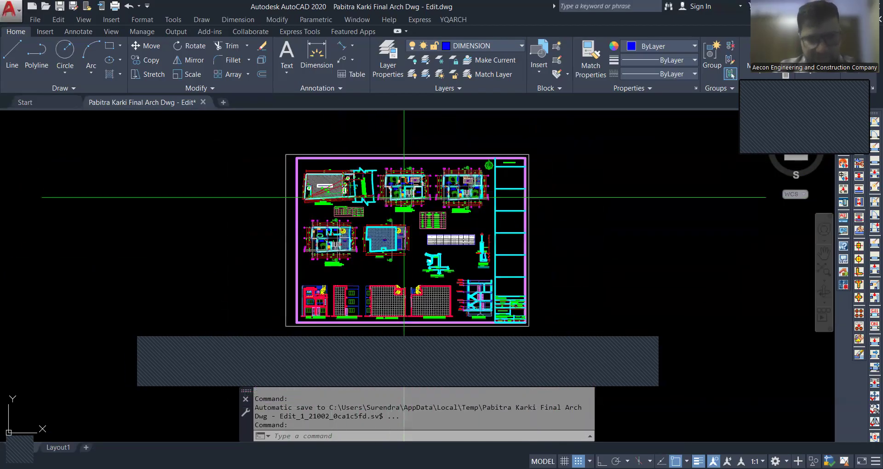
pyautogui.scroll(2, 375, 267)
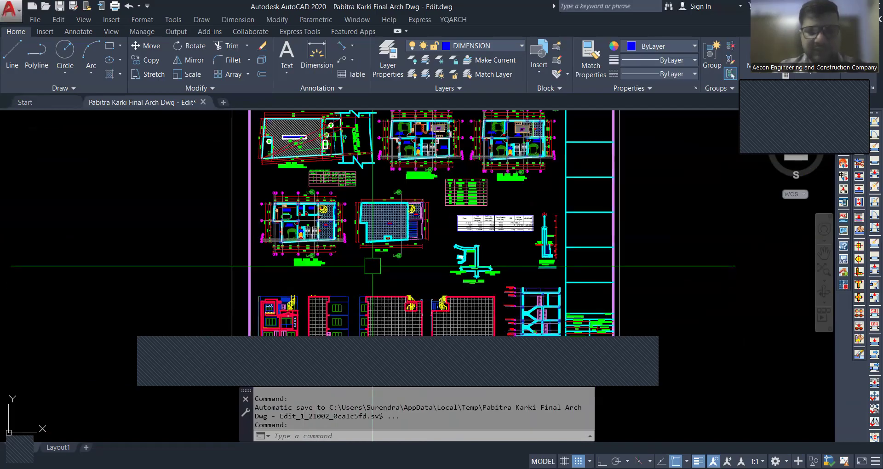
pyautogui.scroll(-2, 413, 255)
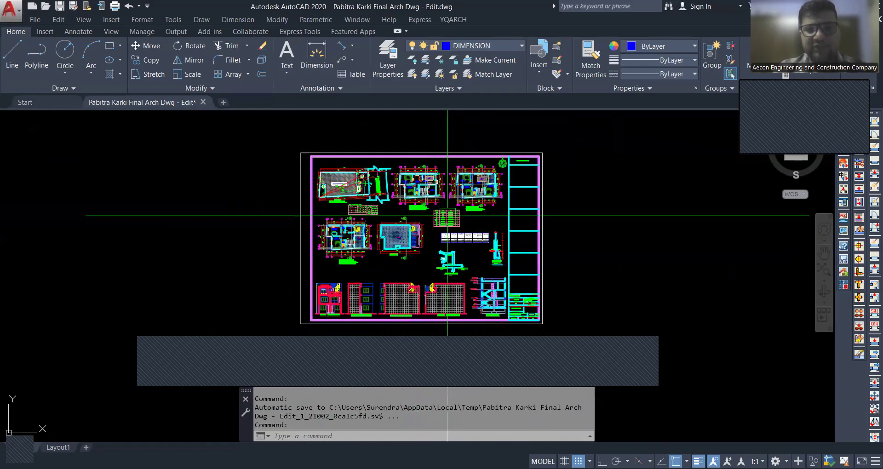
pyautogui.scroll(2, 328, 166)
pyautogui.scroll(-2, 276, 143)
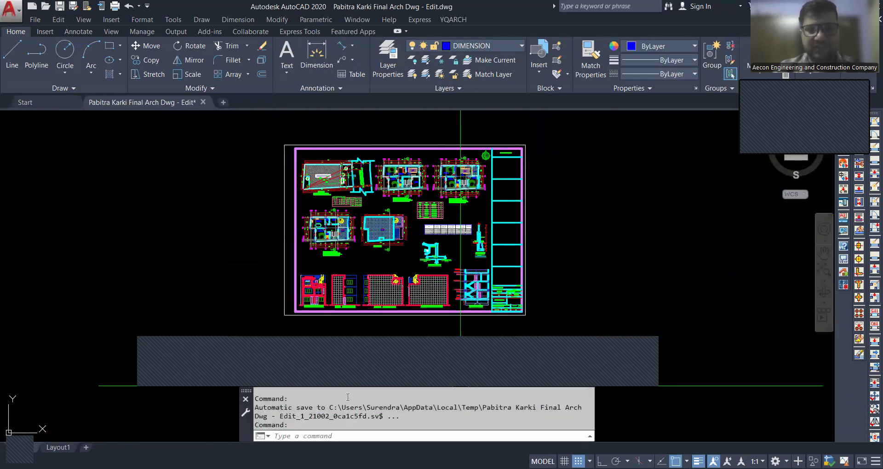
pyautogui.scroll(2, 402, 303)
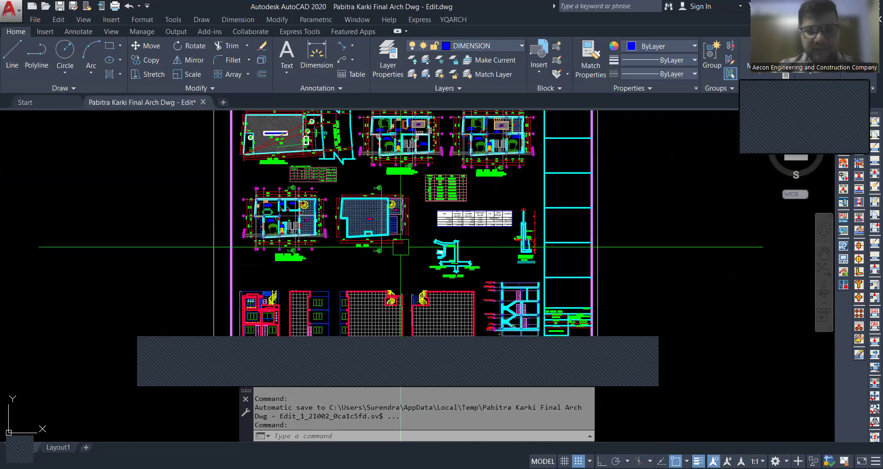
pyautogui.scroll(-2, 412, 297)
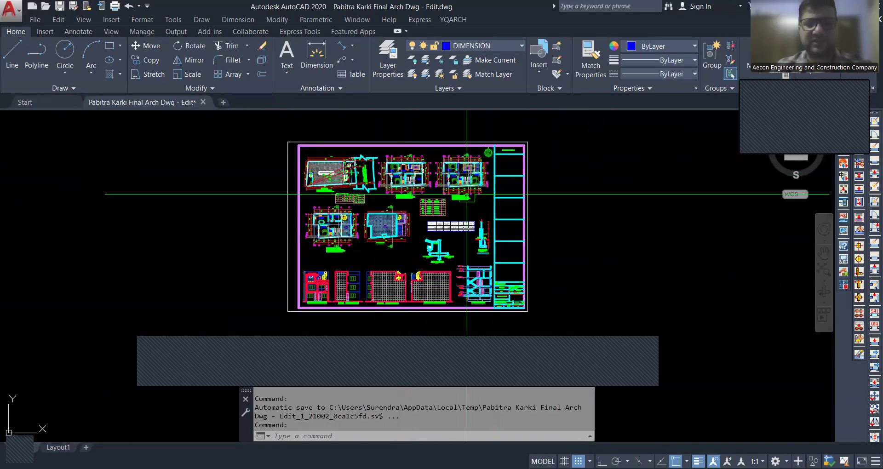
pyautogui.scroll(-2, 419, 218)
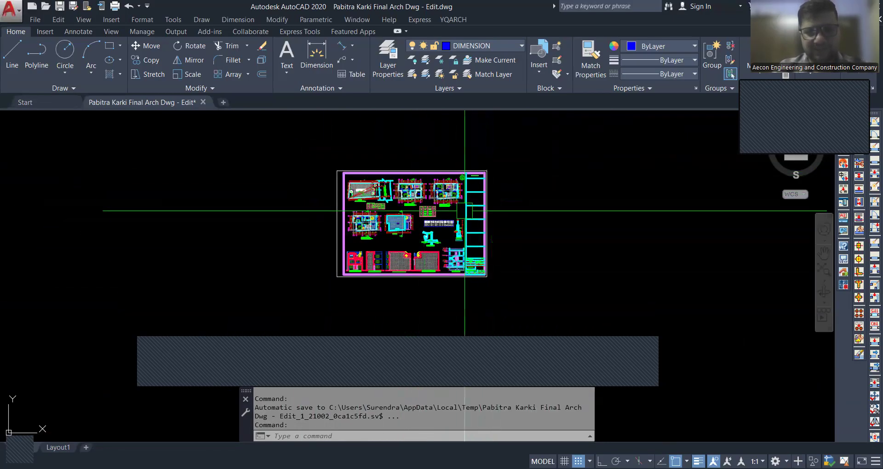
pyautogui.scroll(2, 489, 218)
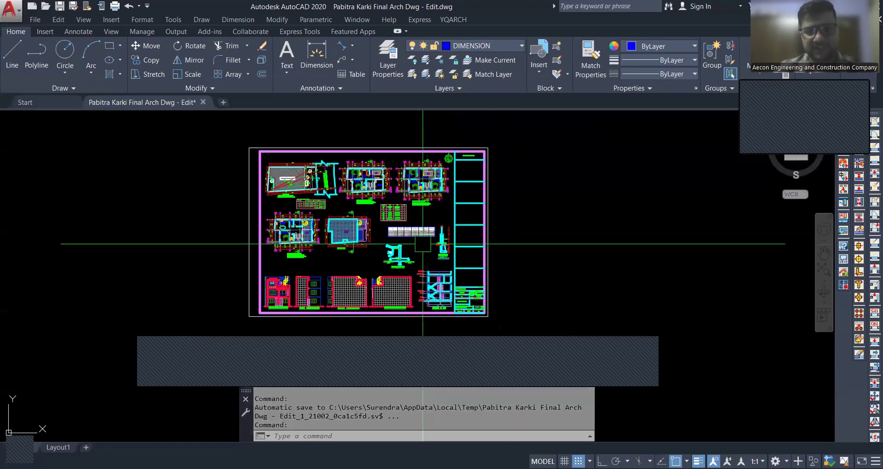
pyautogui.scroll(2, 429, 240)
pyautogui.scroll(-2, 429, 240)
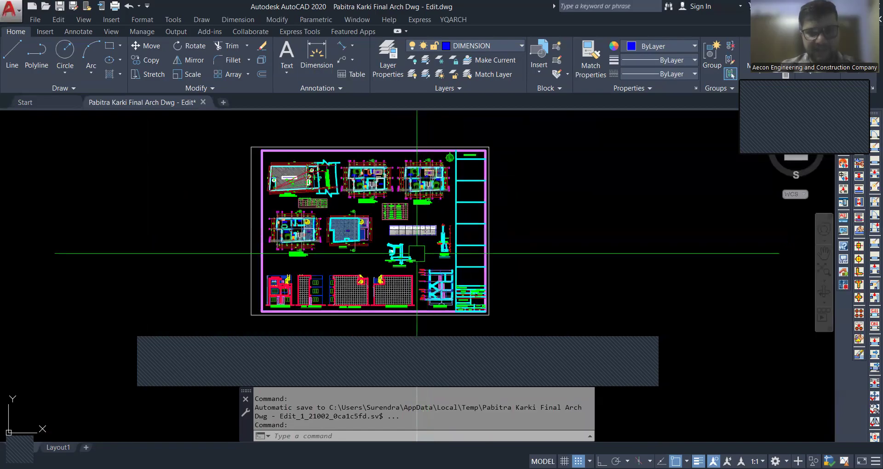
pyautogui.scroll(4, 407, 182)
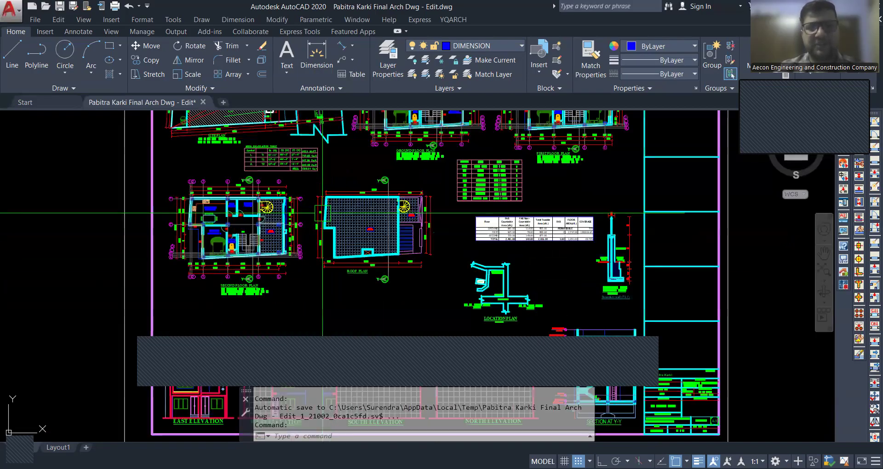
pyautogui.scroll(-3, 430, 232)
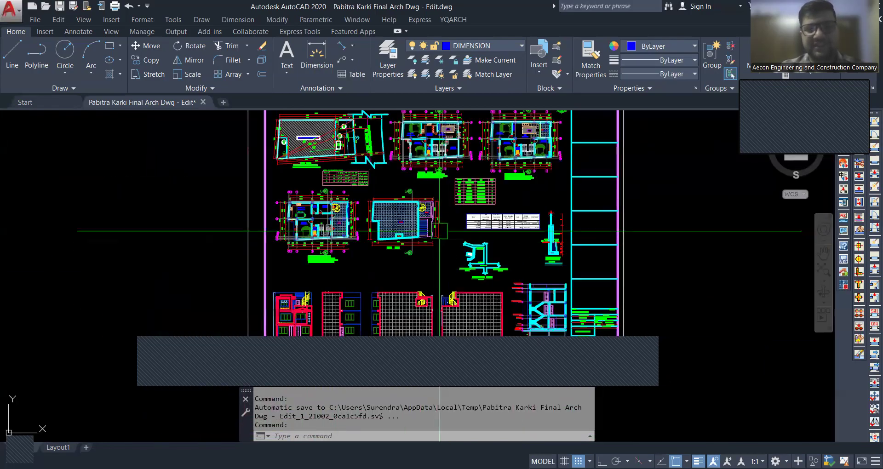
pyautogui.scroll(2, 432, 213)
pyautogui.scroll(-3, 419, 231)
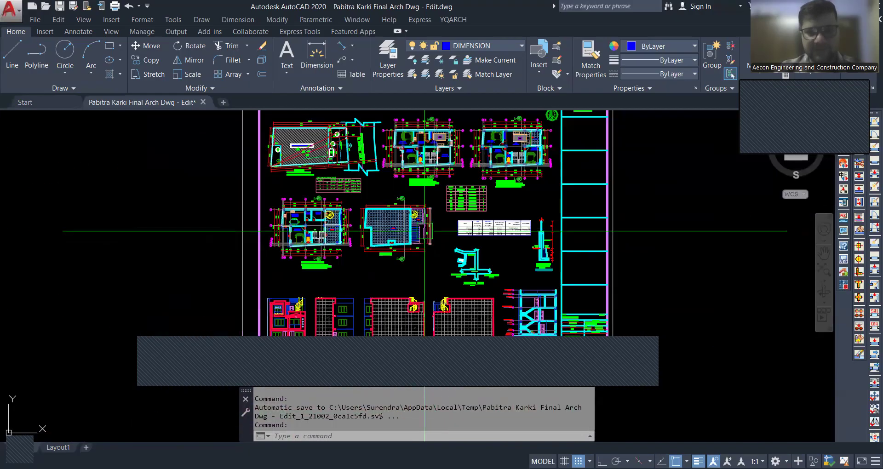
pyautogui.scroll(-3, 422, 248)
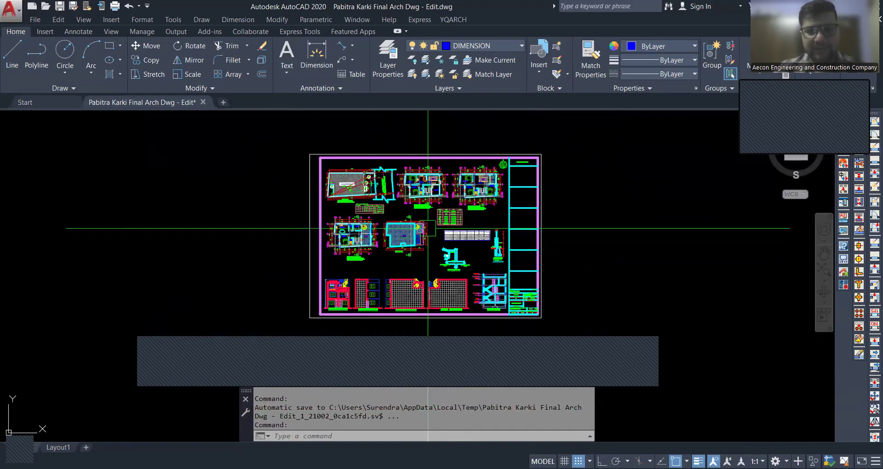
# Step: Examine the roof plan and its dimensions closely, along with the adjoining second floor terrace and the area calculation table
pyautogui.scroll(3, 427, 260)
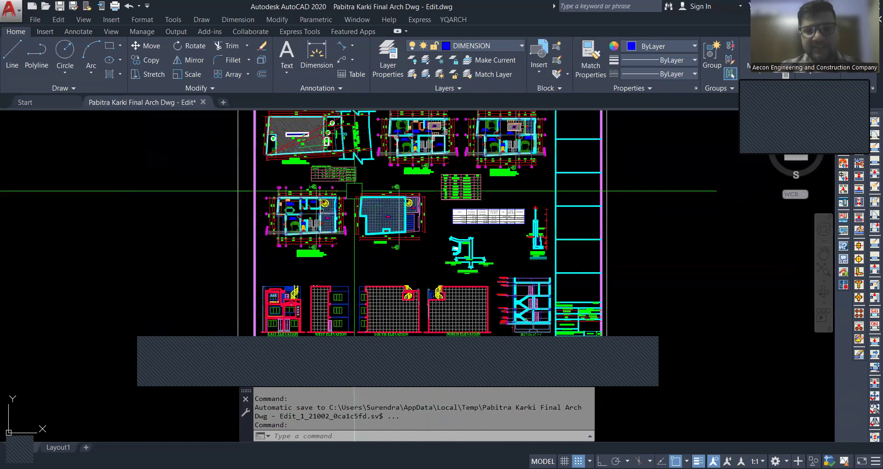
pyautogui.scroll(3, 368, 202)
pyautogui.scroll(-3, 408, 219)
pyautogui.scroll(4, 439, 205)
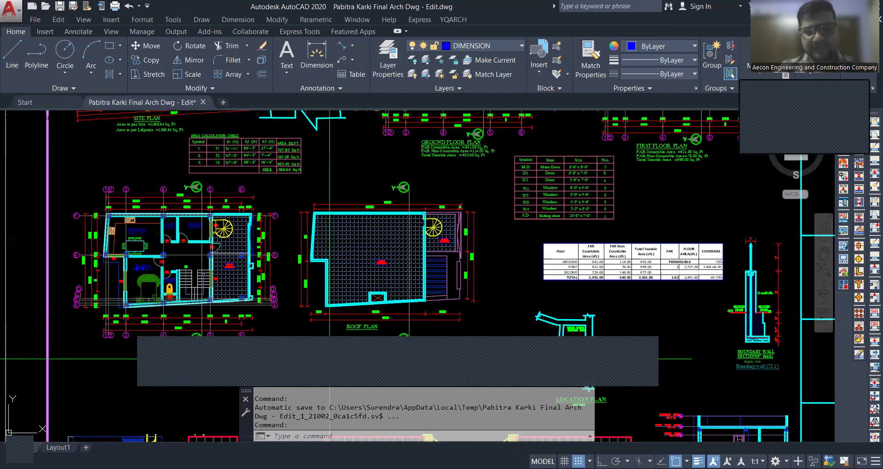
pyautogui.scroll(-4, 403, 251)
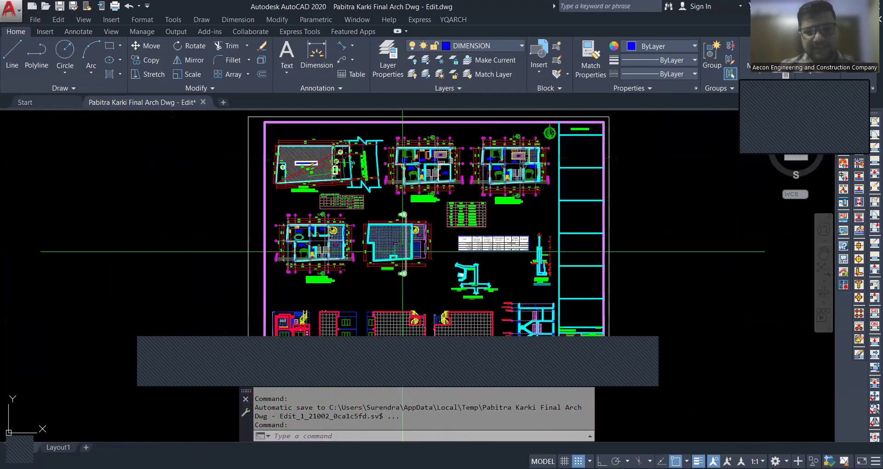
pyautogui.scroll(5, 406, 226)
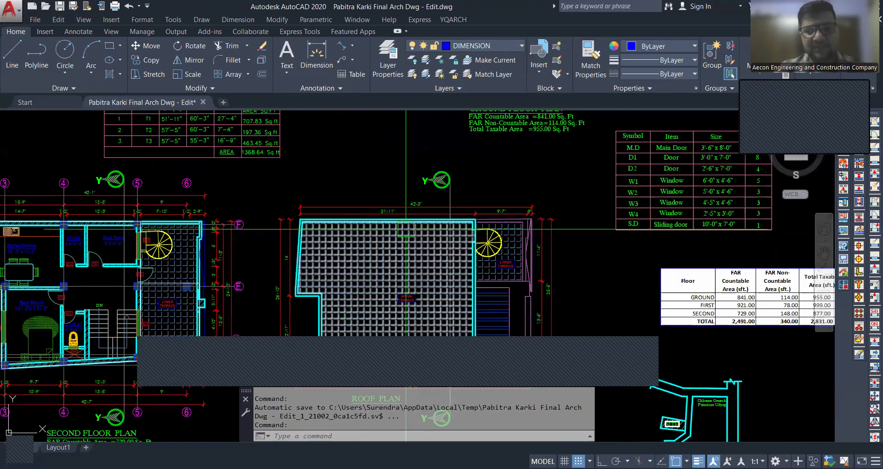
pyautogui.scroll(-2, 406, 184)
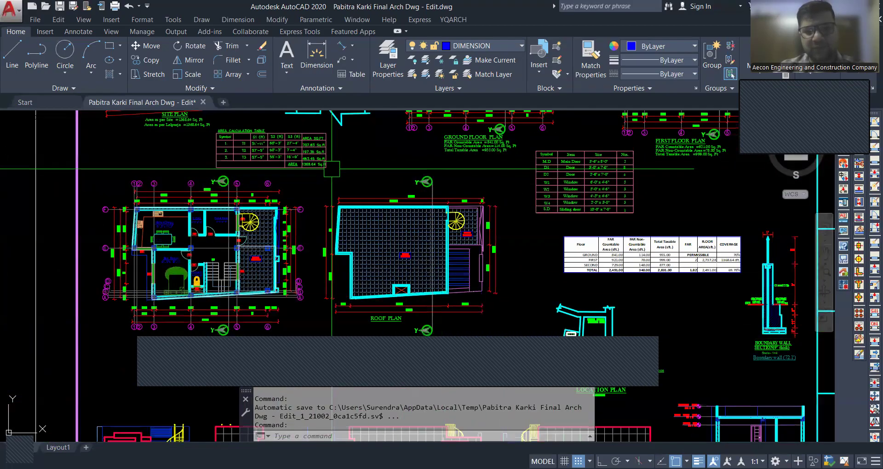
pyautogui.scroll(4, 327, 170)
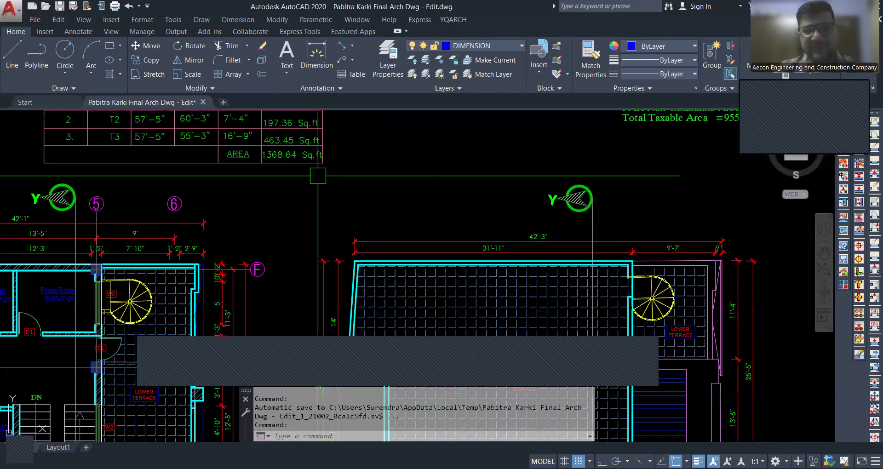
pyautogui.scroll(-2, 326, 171)
pyautogui.scroll(-2, 396, 181)
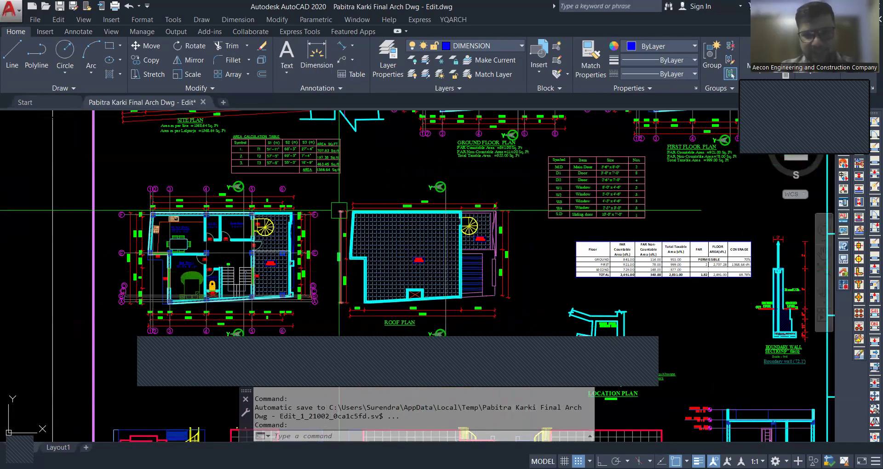
pyautogui.scroll(4, 335, 169)
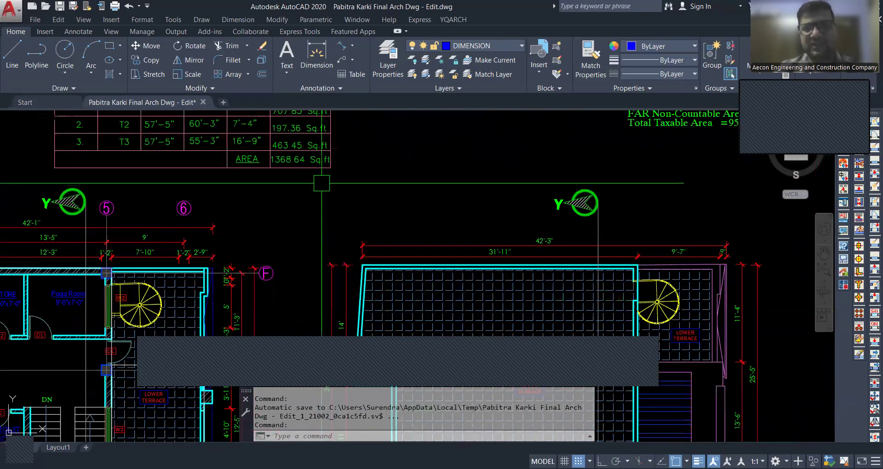
pyautogui.scroll(-4, 341, 173)
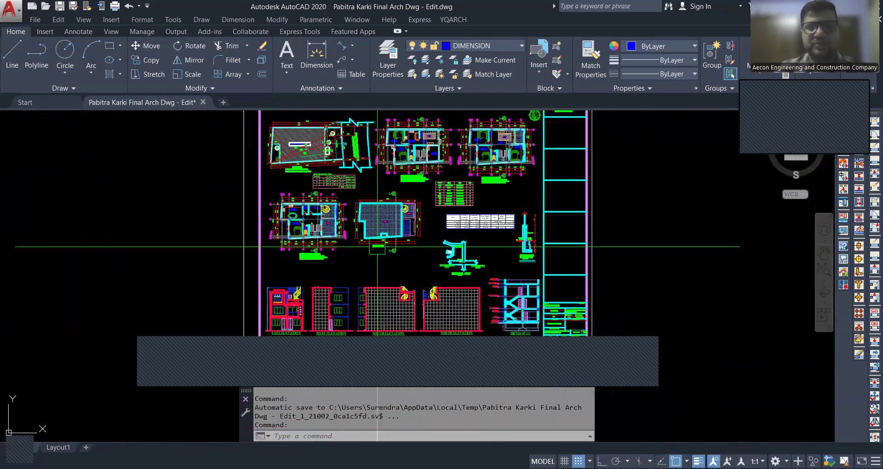
pyautogui.scroll(-2, 375, 255)
pyautogui.scroll(6, 381, 237)
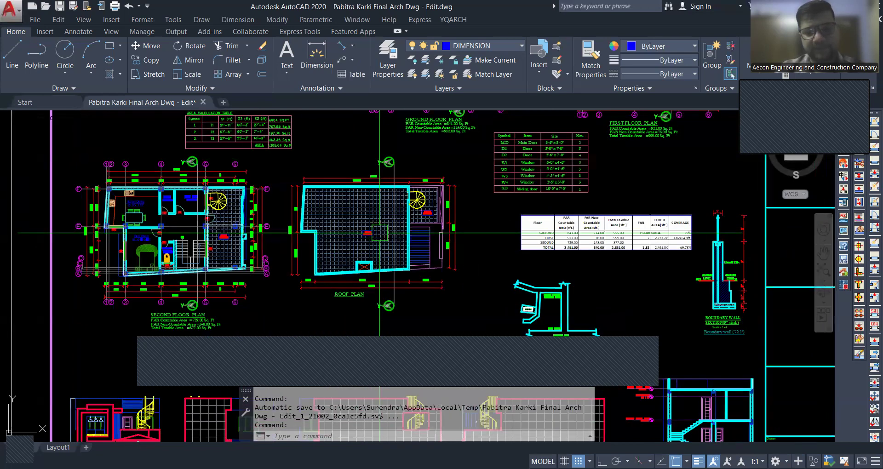
pyautogui.scroll(-2, 369, 249)
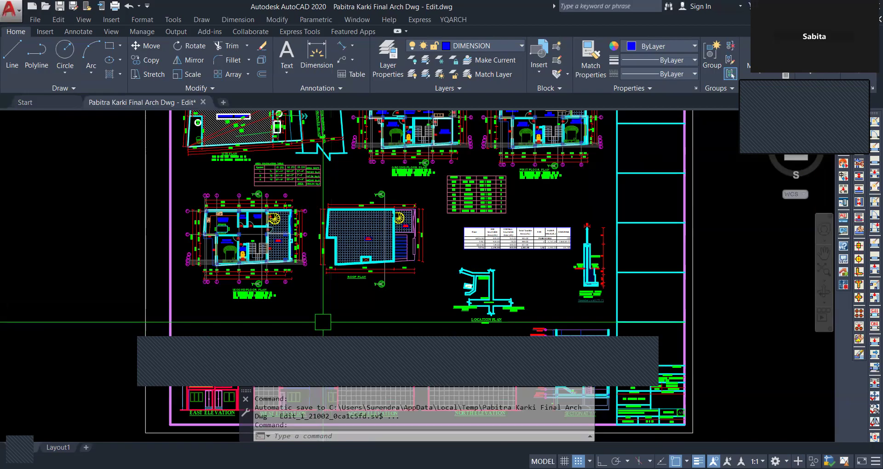
pyautogui.scroll(-2, 404, 280)
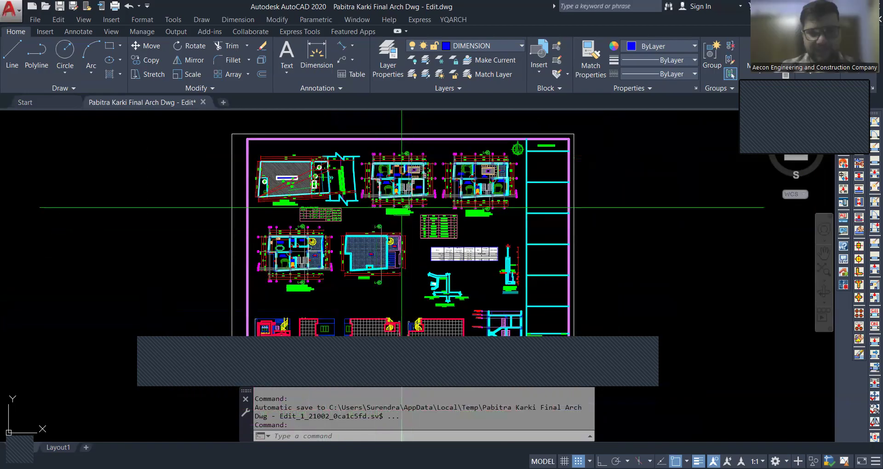
pyautogui.scroll(-2, 391, 221)
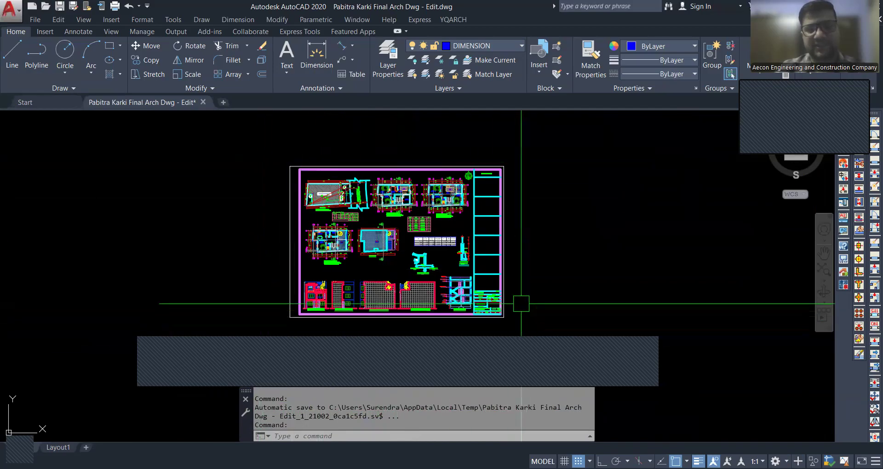
pyautogui.scroll(-1, 380, 259)
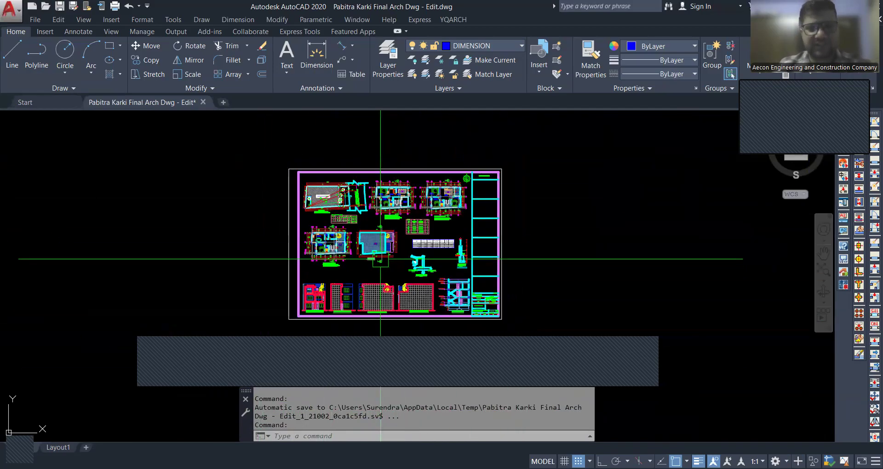
pyautogui.scroll(2, 365, 224)
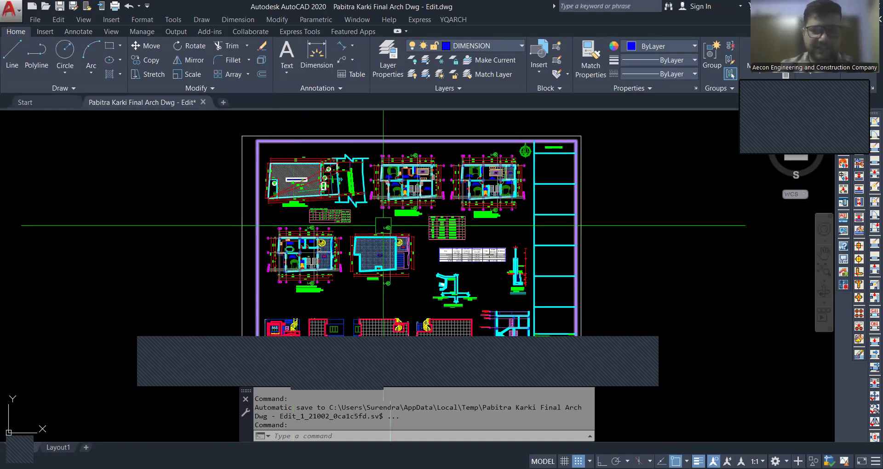
pyautogui.scroll(-2, 416, 237)
pyautogui.scroll(2, 409, 249)
pyautogui.scroll(-2, 397, 274)
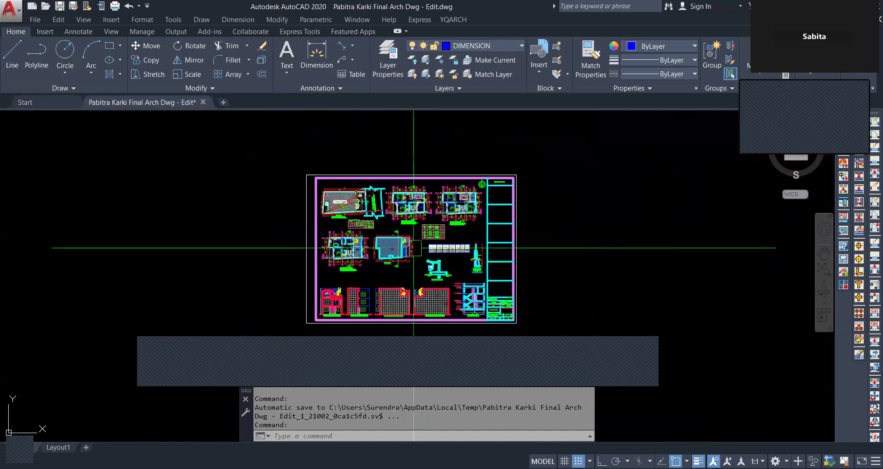